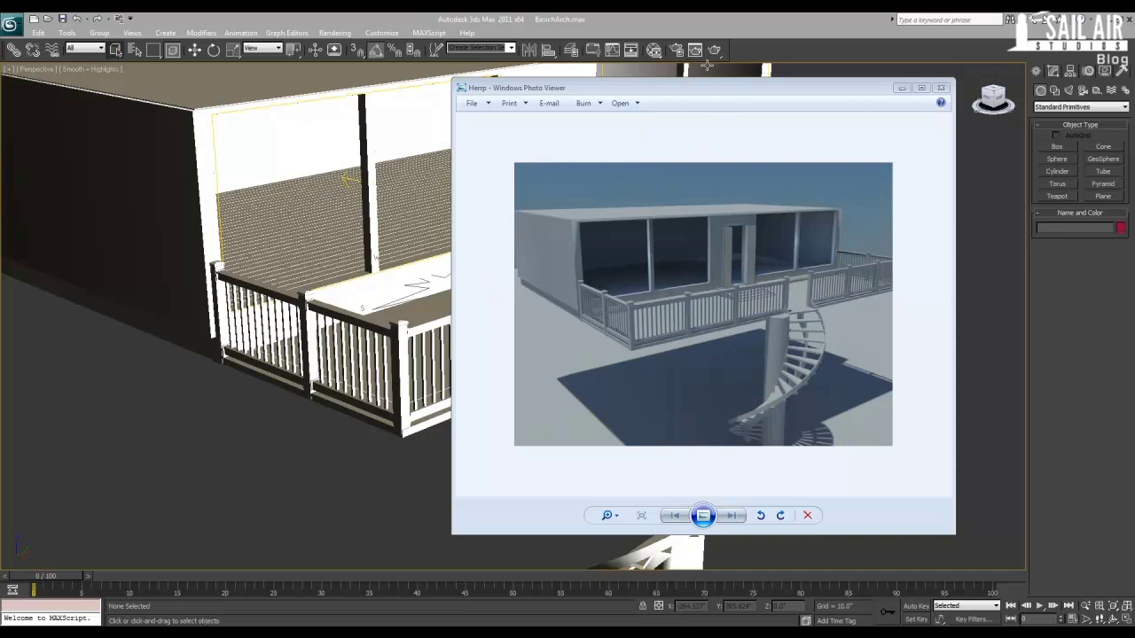
- Close the reference render image and reset the scene to an empty one
left_click_drag(710, 89, 468, 79)
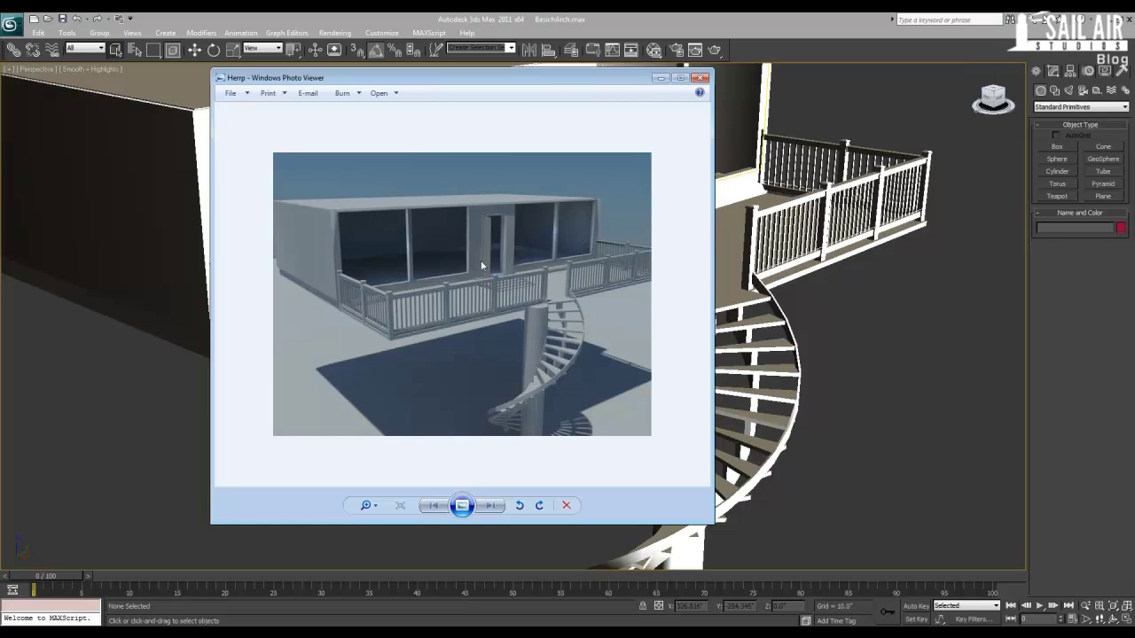
left_click(697, 81)
mouse_move(592, 270)
middle_mouse_down()
mouse_move(584, 292)
mouse_move(594, 263)
middle_mouse_up()
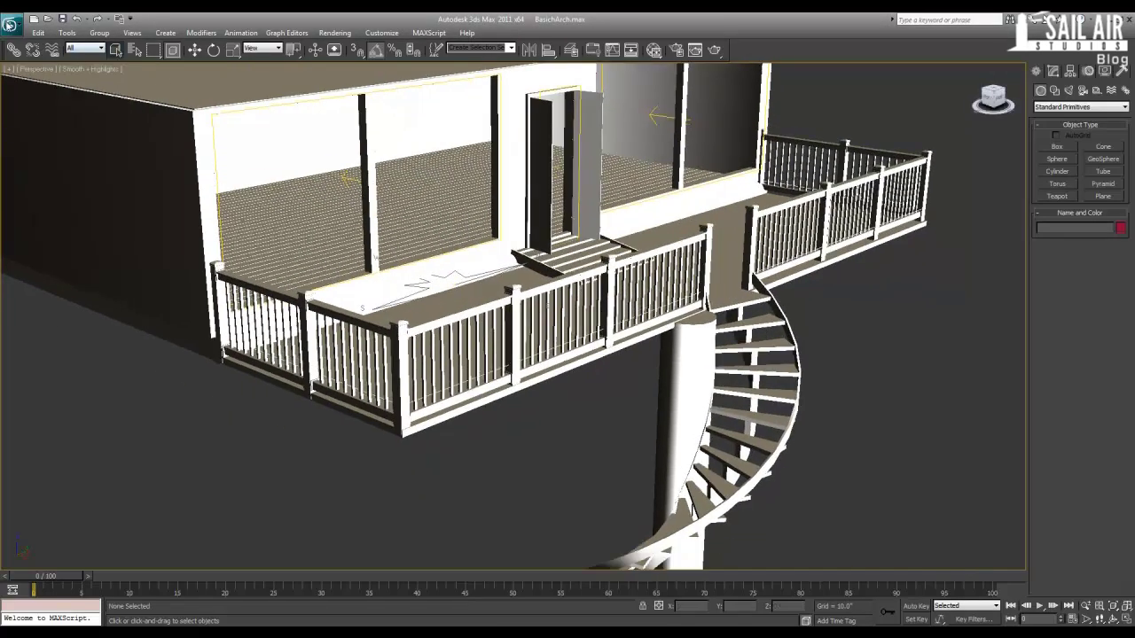
left_click(11, 24)
left_click(39, 75)
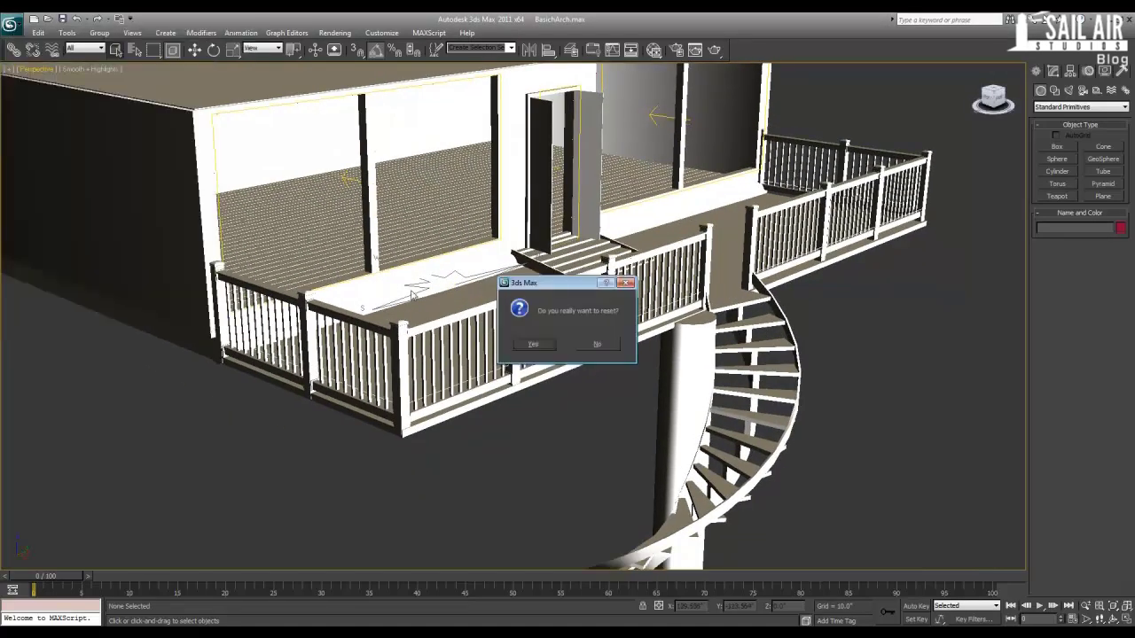
left_click(547, 346)
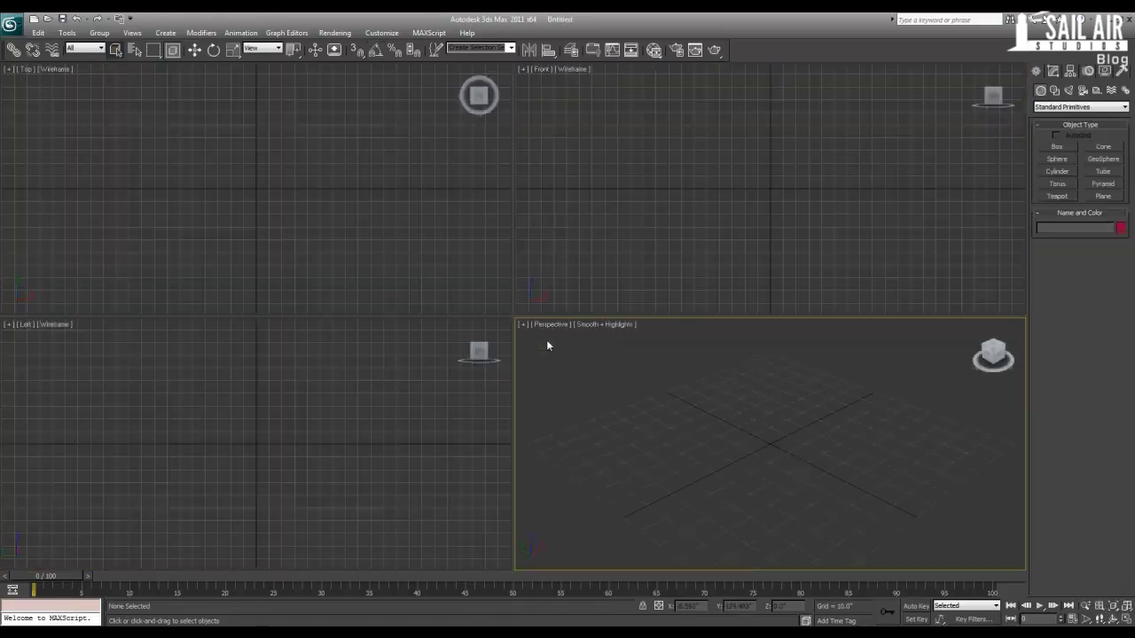
- Set the display unit scale to US Standard with Decimal Inches
left_click(383, 34)
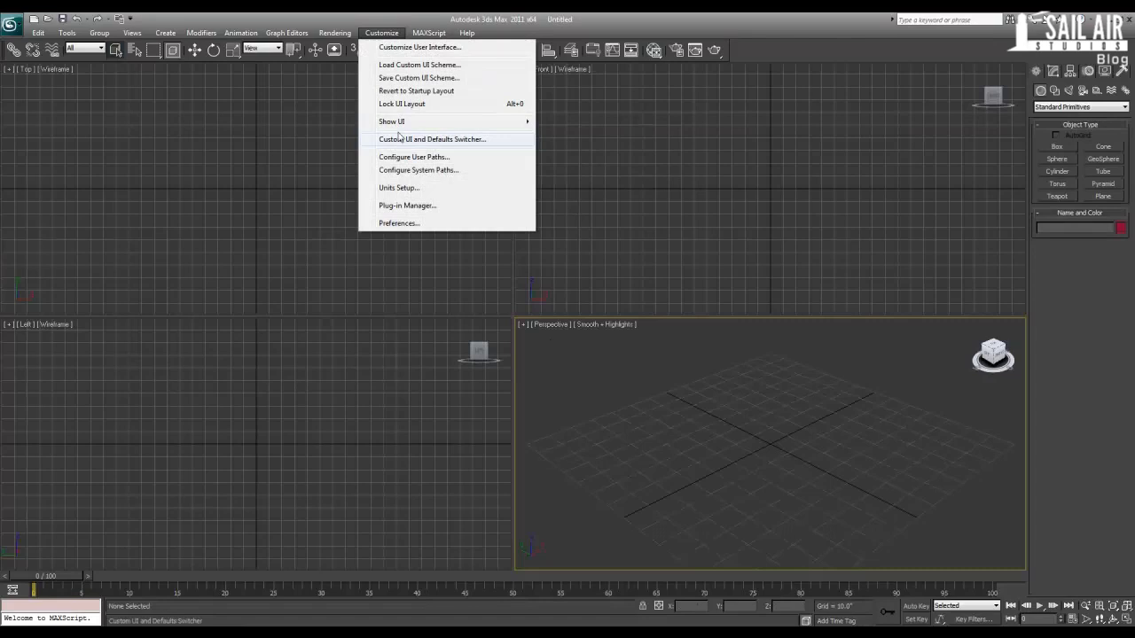
left_click(398, 187)
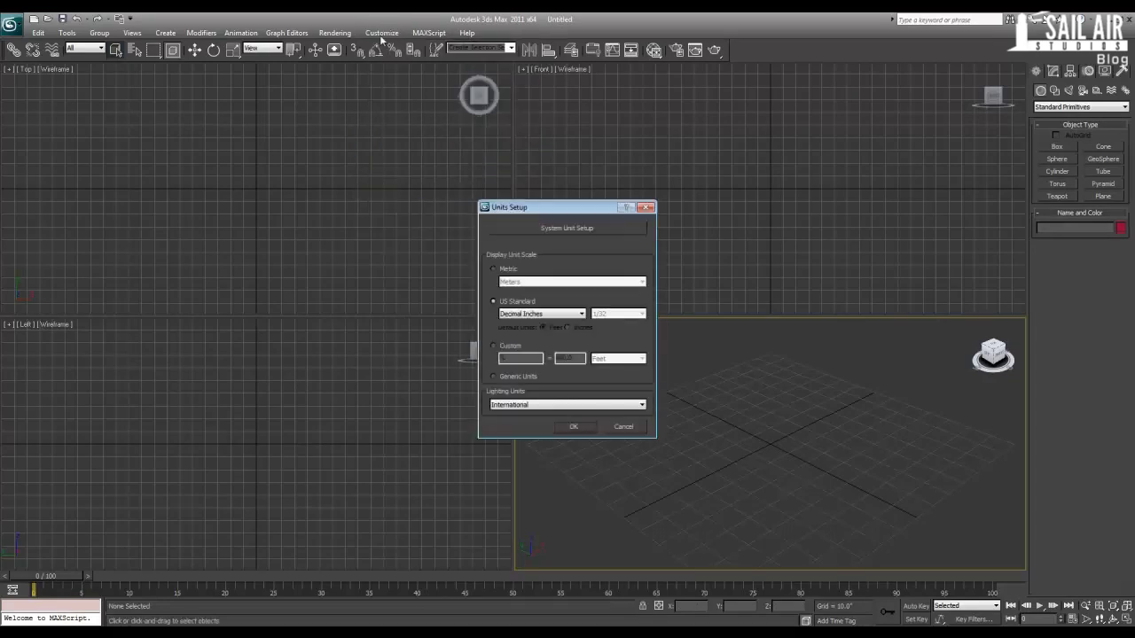
left_click(512, 316)
left_click(512, 316)
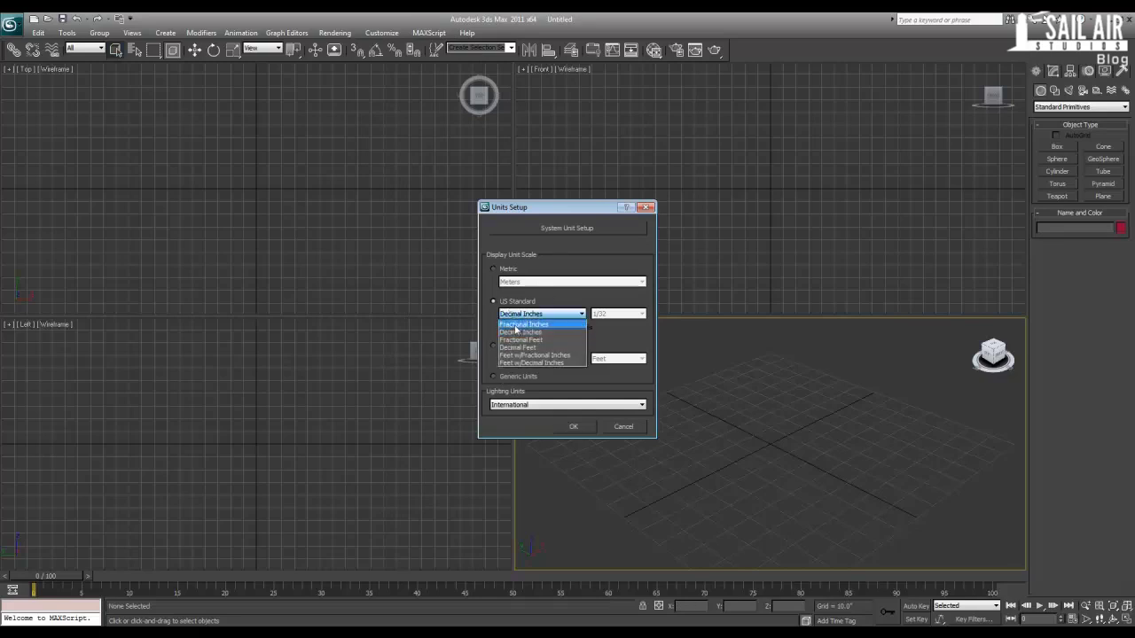
left_click(519, 328)
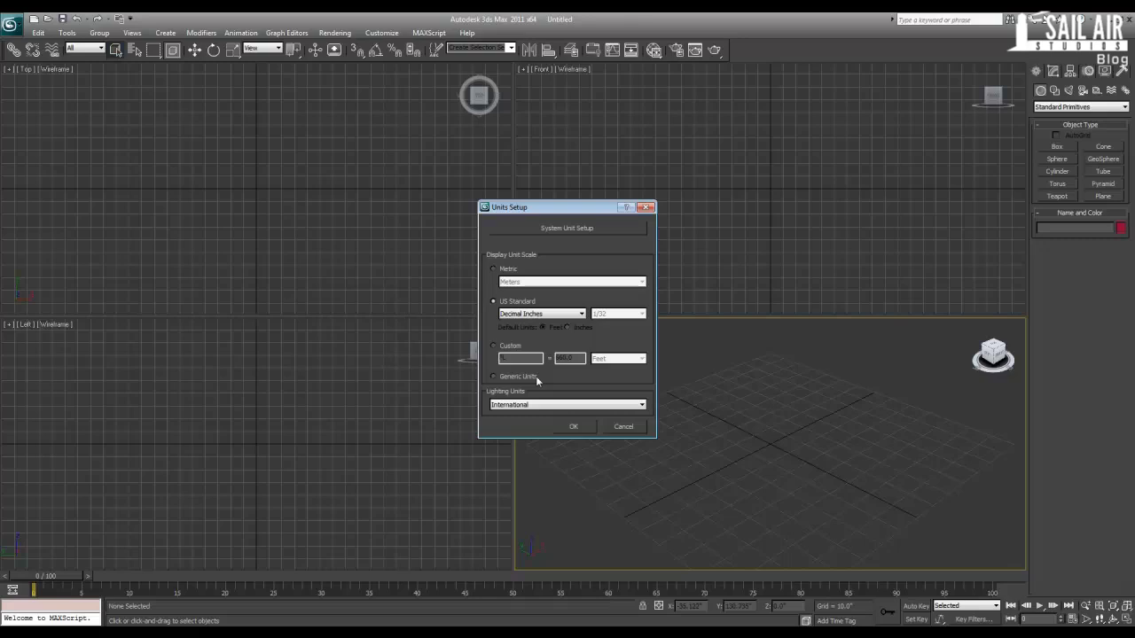
left_click(576, 427)
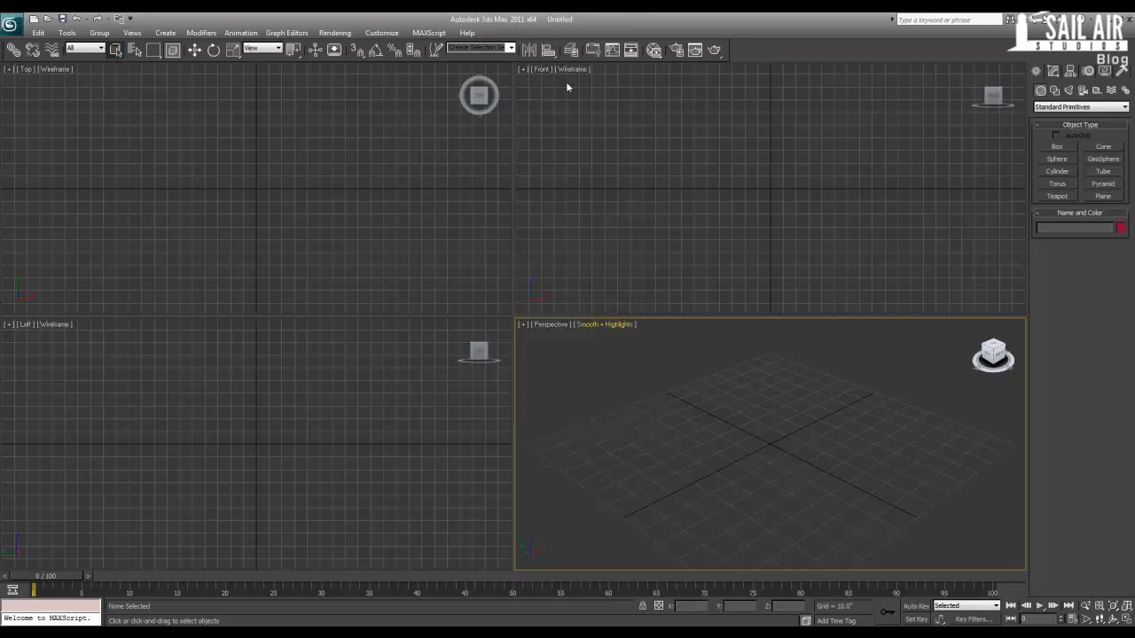
- Check the production renderer assignment and the available renderers in the render setup, leaving the assignment as it is
left_click(679, 50)
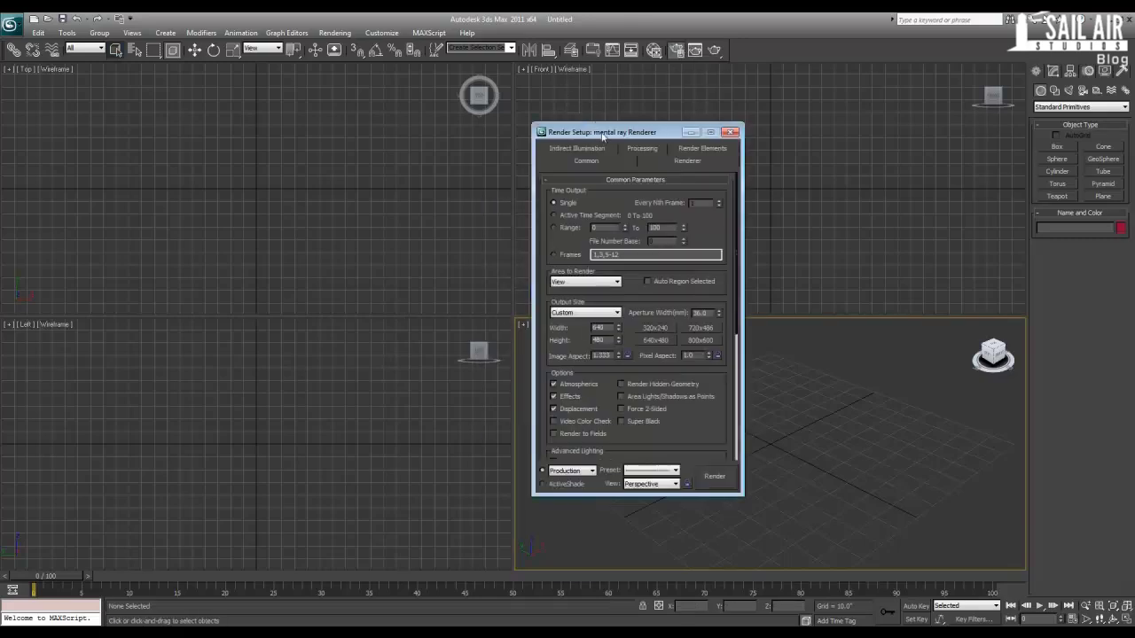
left_click_drag(602, 133, 583, 117)
left_click_drag(678, 213, 654, 82)
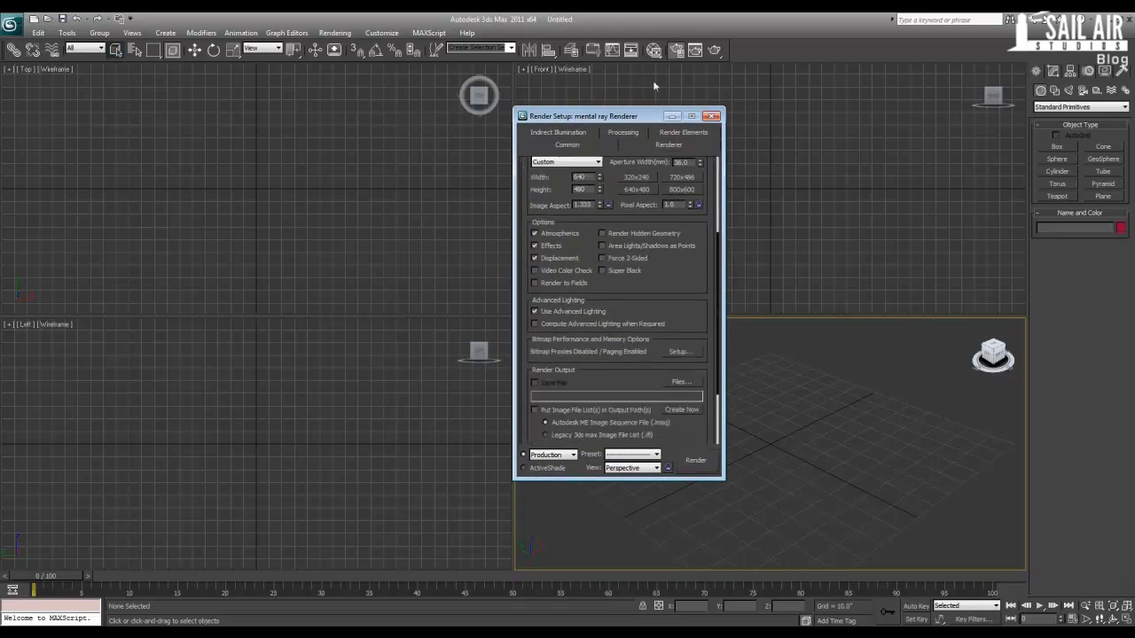
scroll(691, 324, "down", 3)
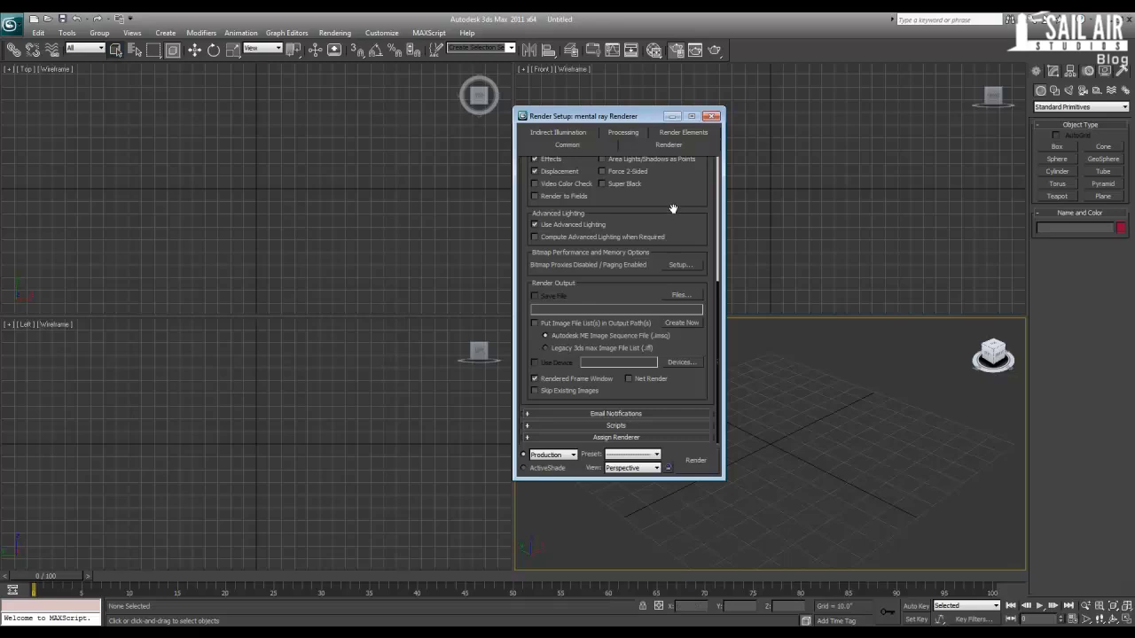
left_click_drag(690, 226, 657, 121)
scroll(688, 214, "up", 4)
scroll(690, 335, "down", 4)
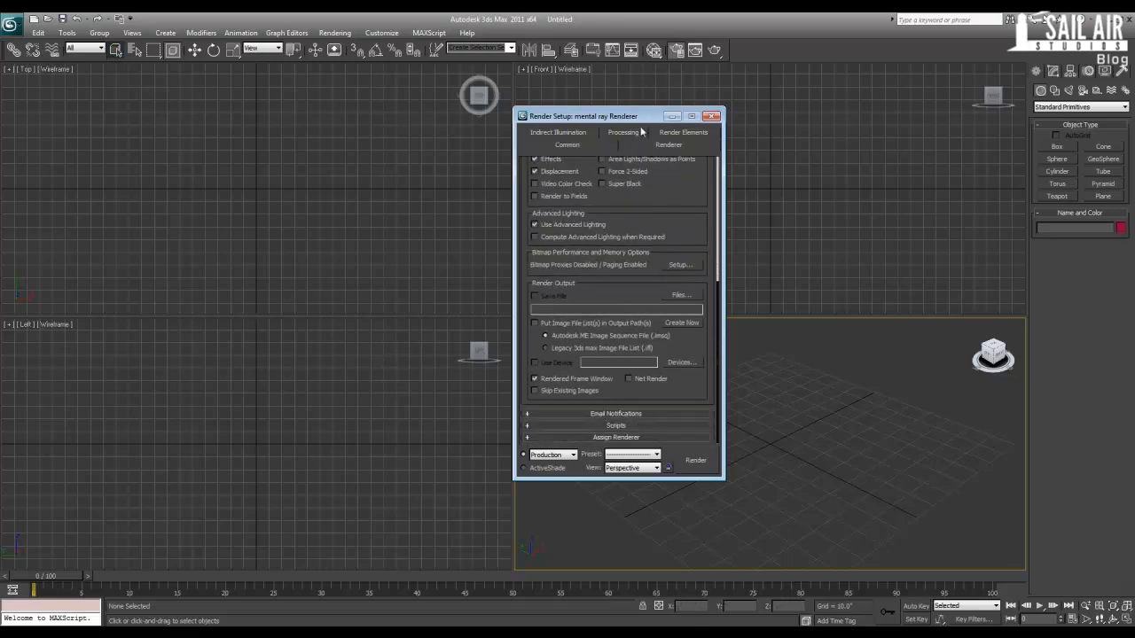
left_click(639, 437)
left_click(682, 387)
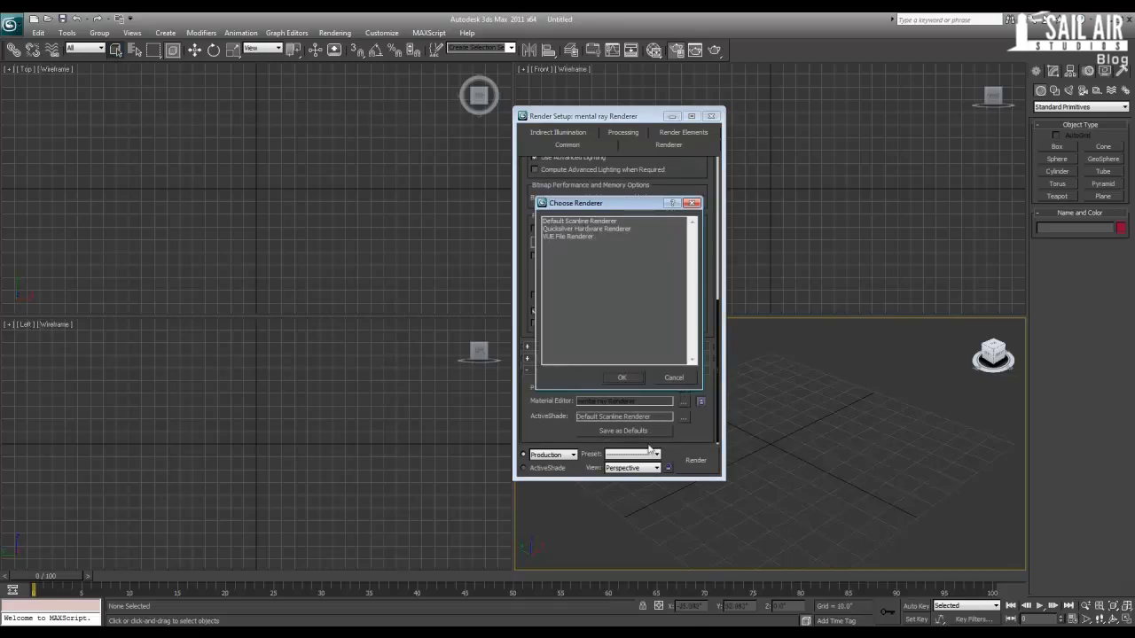
left_click(667, 379)
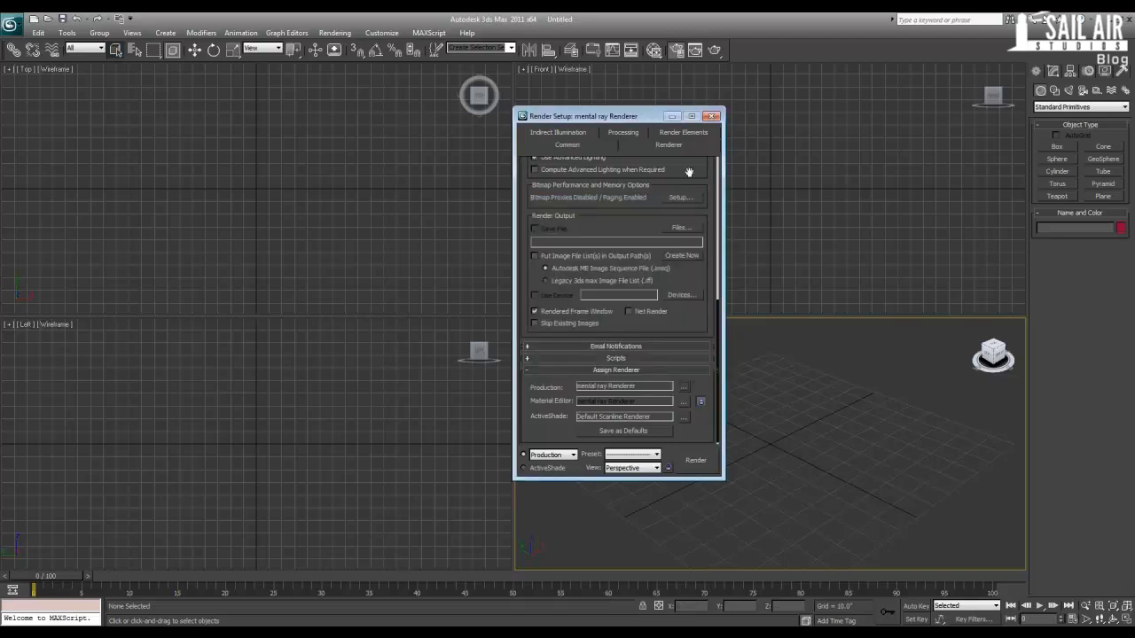
left_click(712, 116)
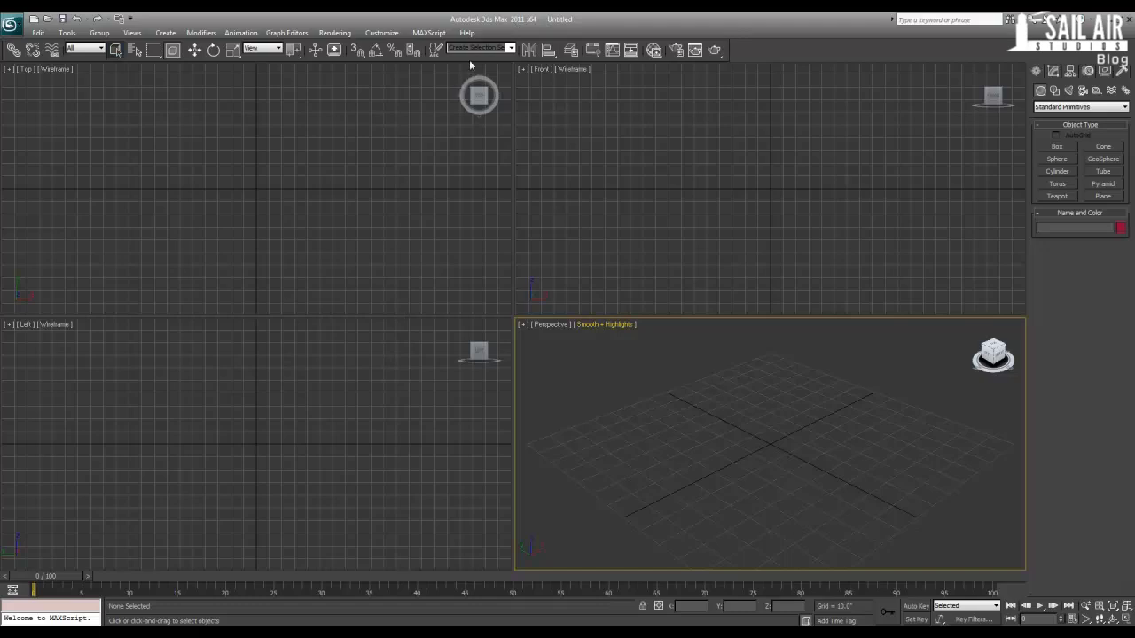
- Turn on snapping and limit it to Grid Points by disabling Pivot, Vertex, Midpoint and Grid Lines
middle_click_drag(377, 223, 339, 215)
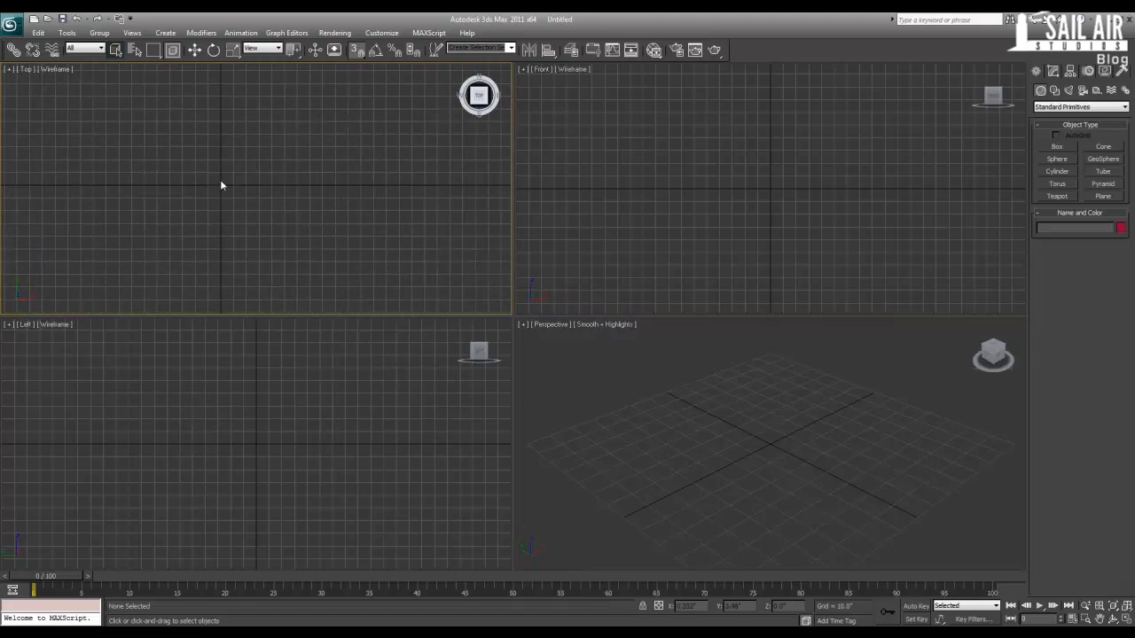
left_click(358, 51)
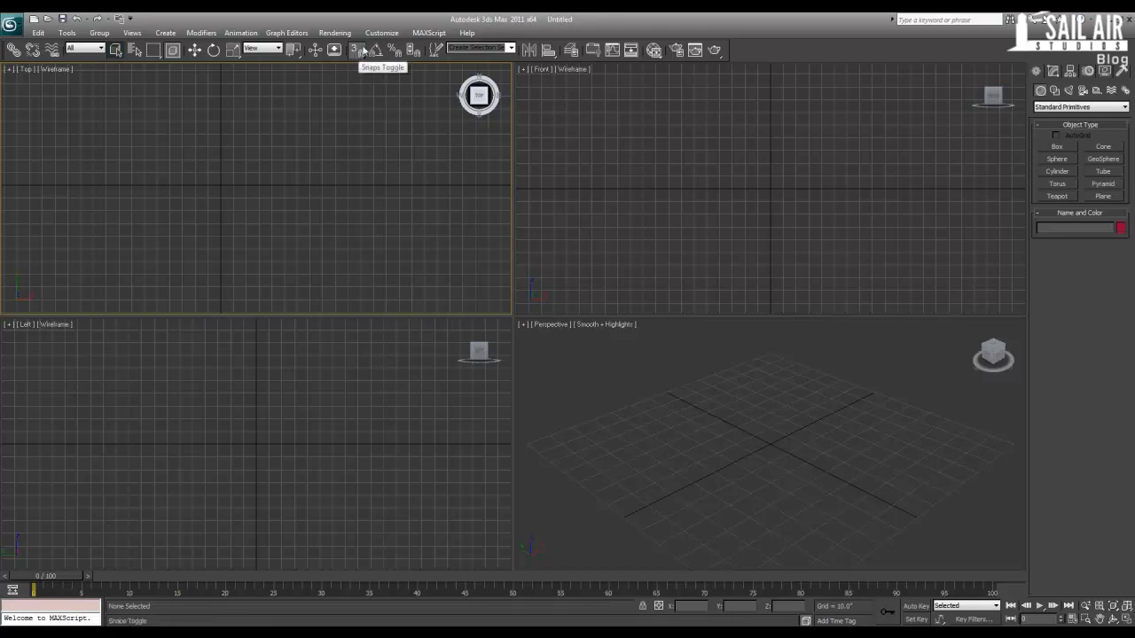
right_click(356, 53)
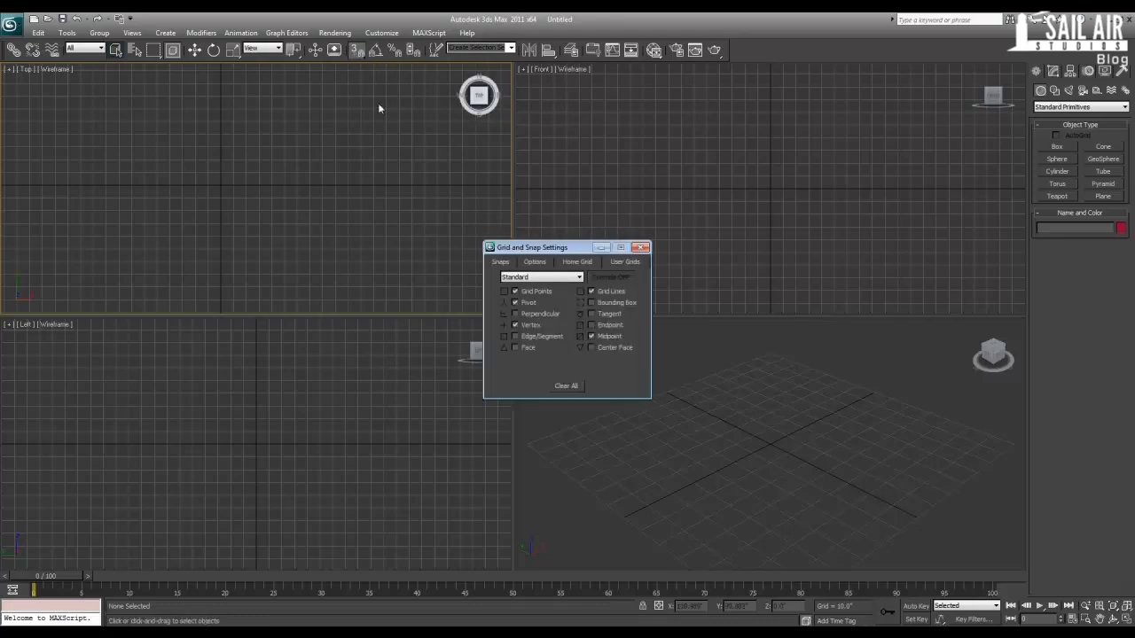
left_click(529, 305)
left_click(534, 328)
left_click(610, 337)
left_click(605, 295)
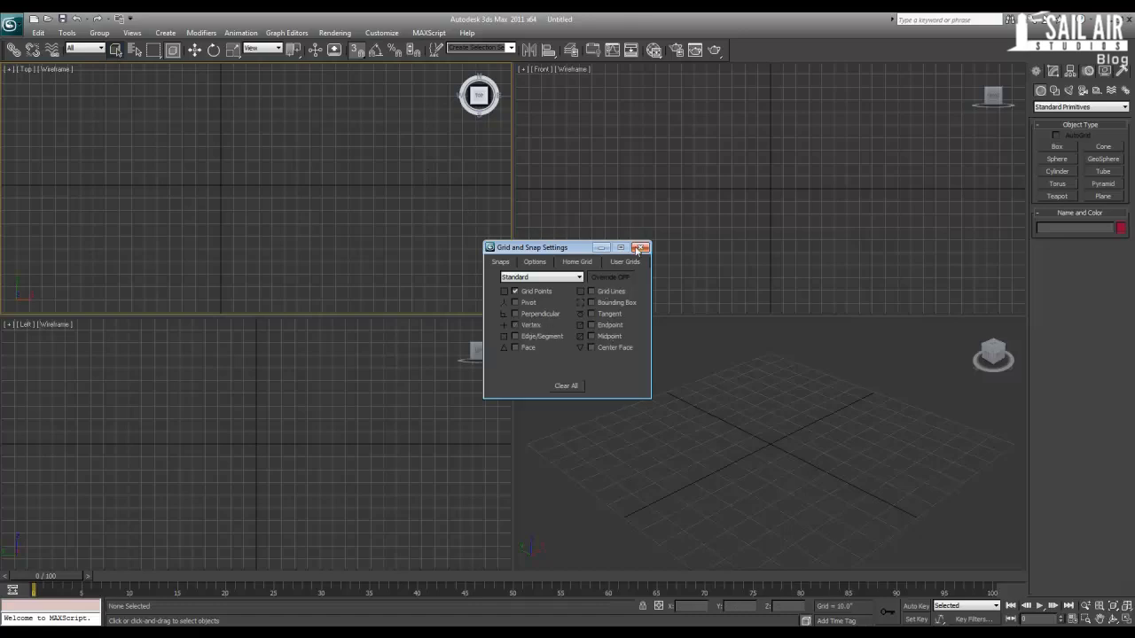
left_click(641, 248)
- Maximize the Top viewport and frame a wide area of the grid around the origin
middle_click_drag(248, 181, 189, 210)
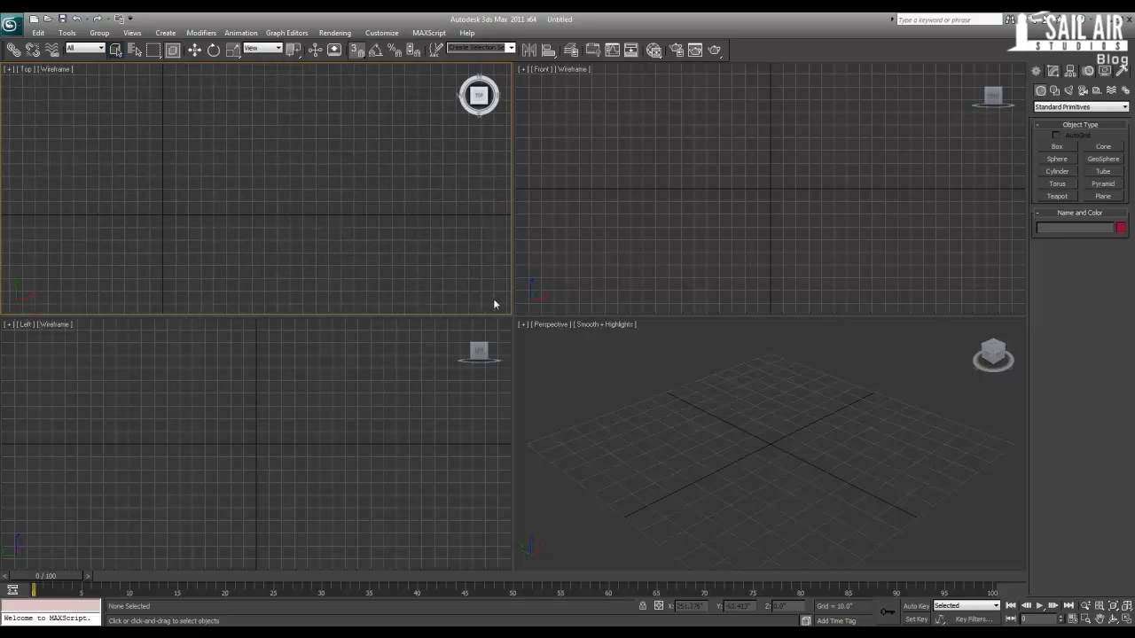
key("alt+w")
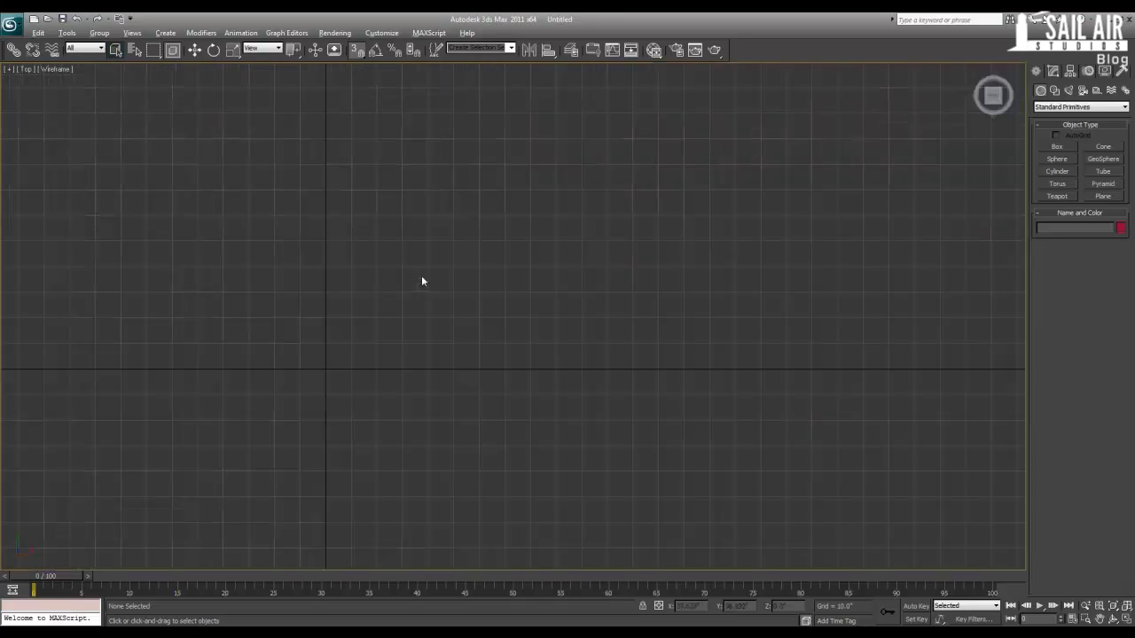
middle_click_drag(423, 281, 329, 327)
scroll(409, 261, "down", 3)
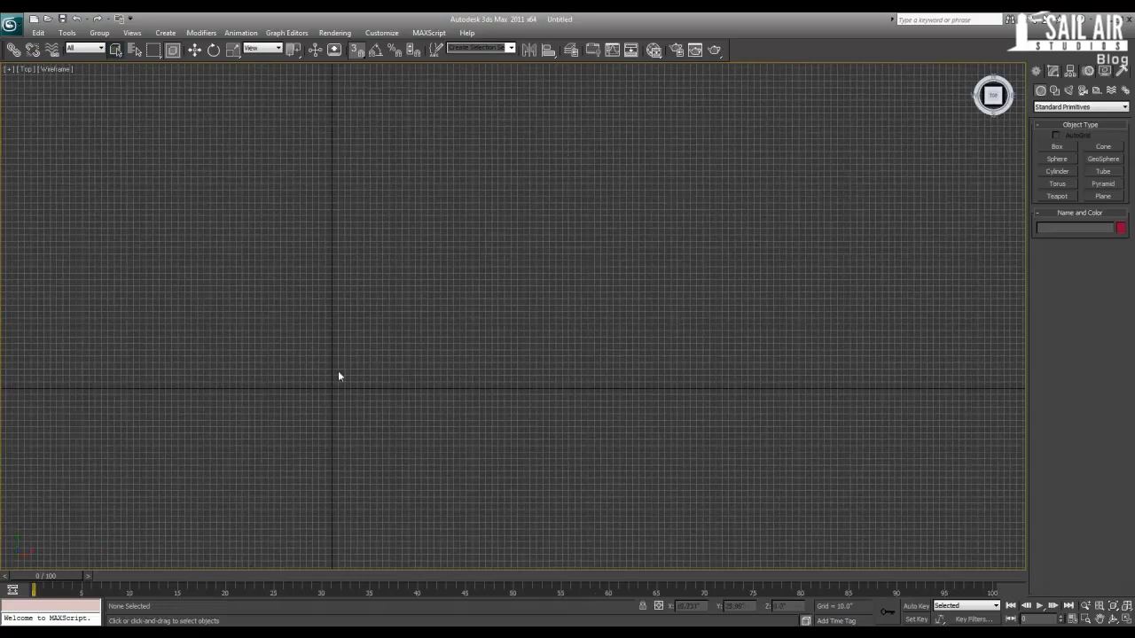
middle_click_drag(340, 375, 317, 329)
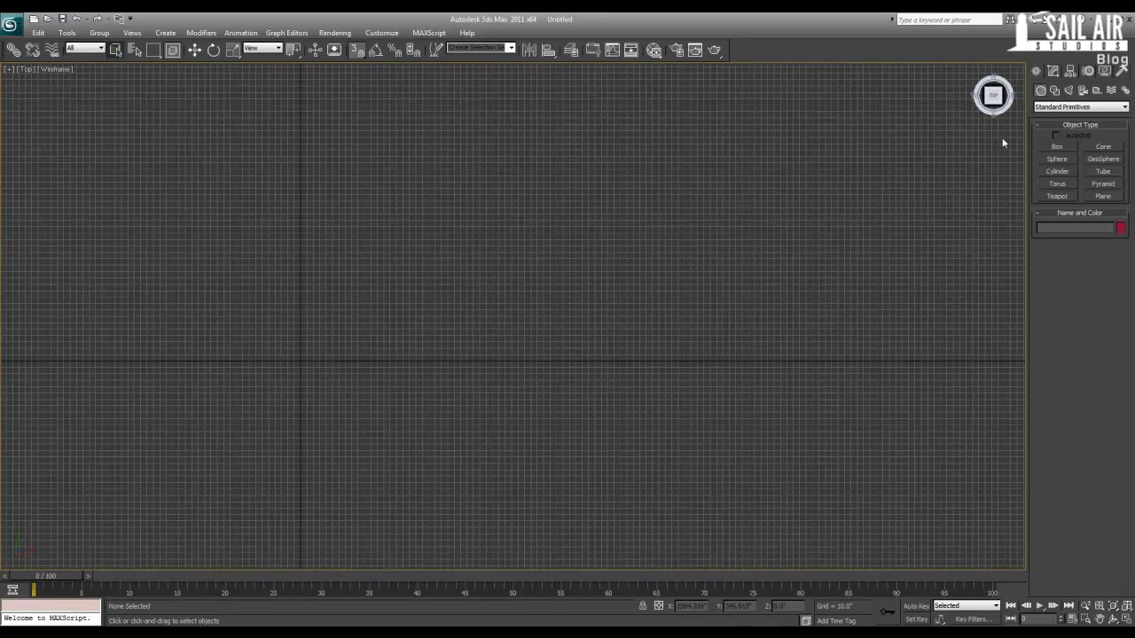
- Draw a closed rectangular AEC Extended wall from the origin, 430 inches along X and 230 inches along Y, welding the end point
left_click(1051, 108)
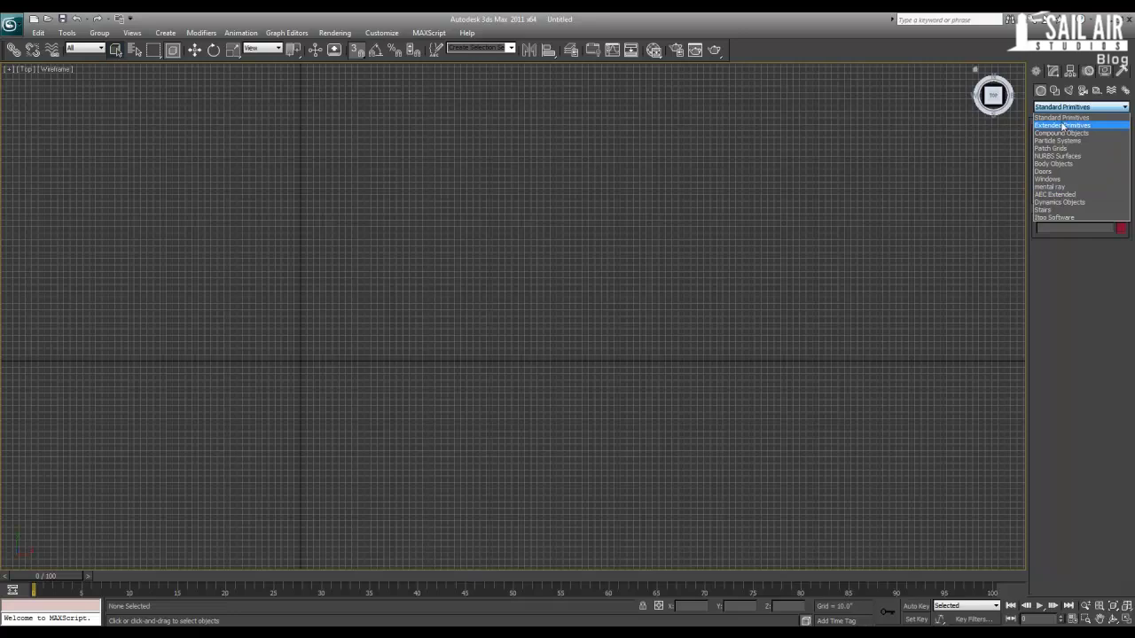
left_click(1063, 118)
left_click(1056, 108)
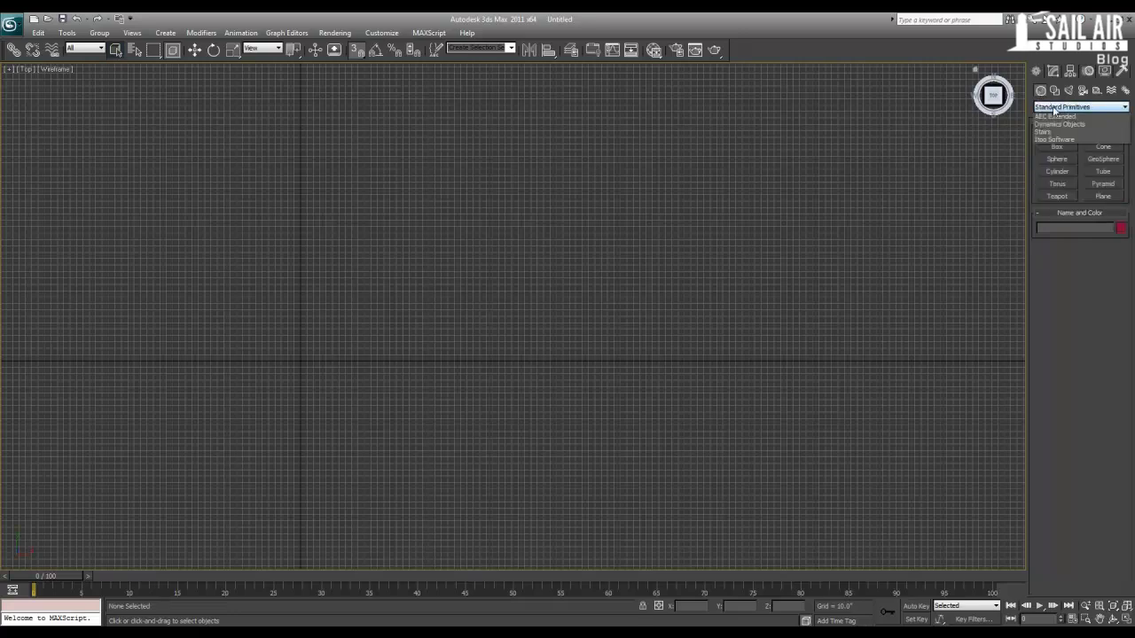
left_click(1071, 194)
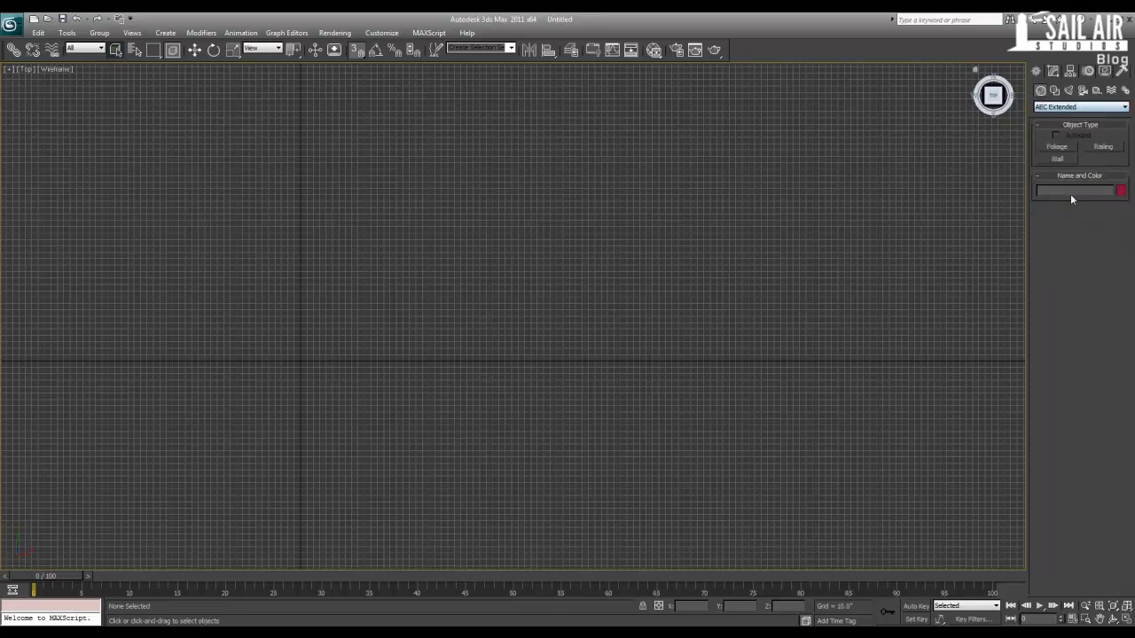
left_click(1060, 159)
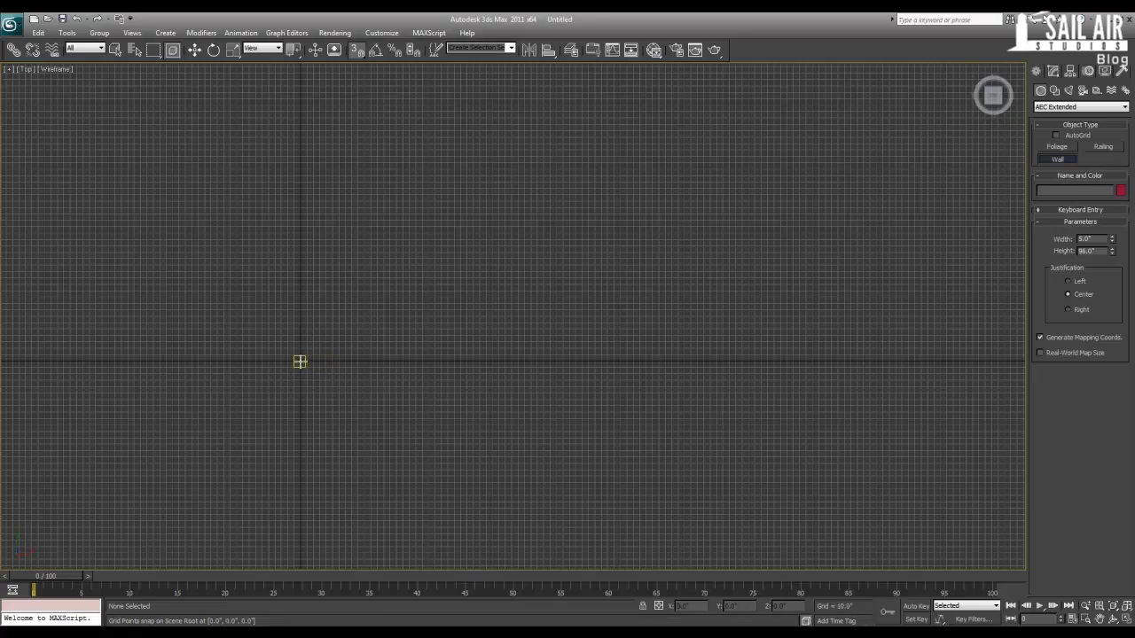
left_click(300, 359)
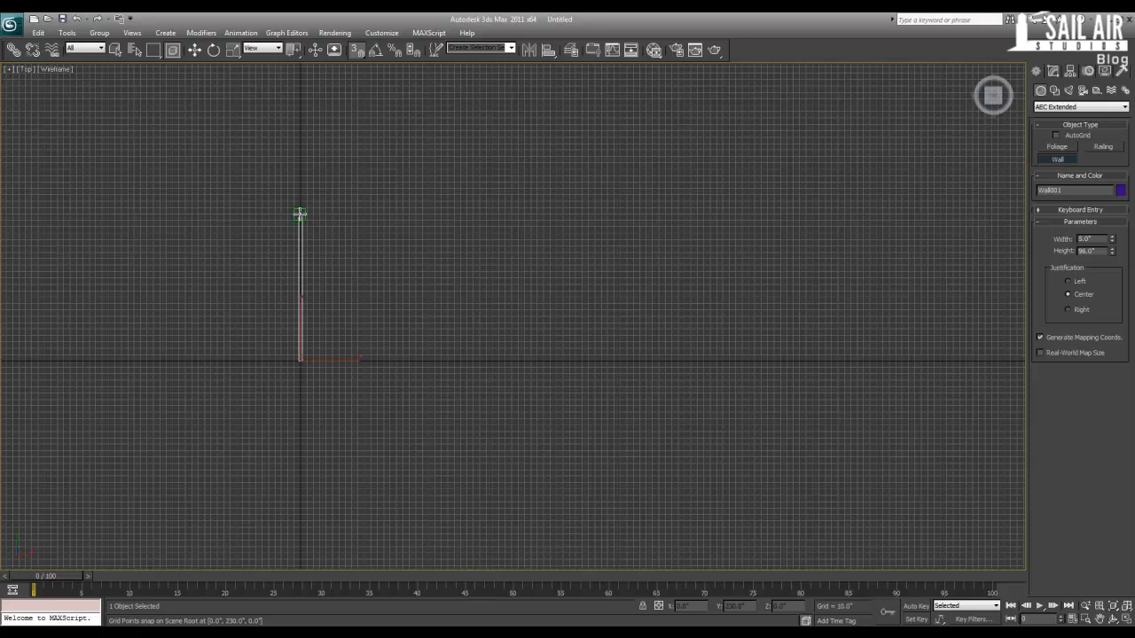
right_click(300, 214)
left_click(301, 214)
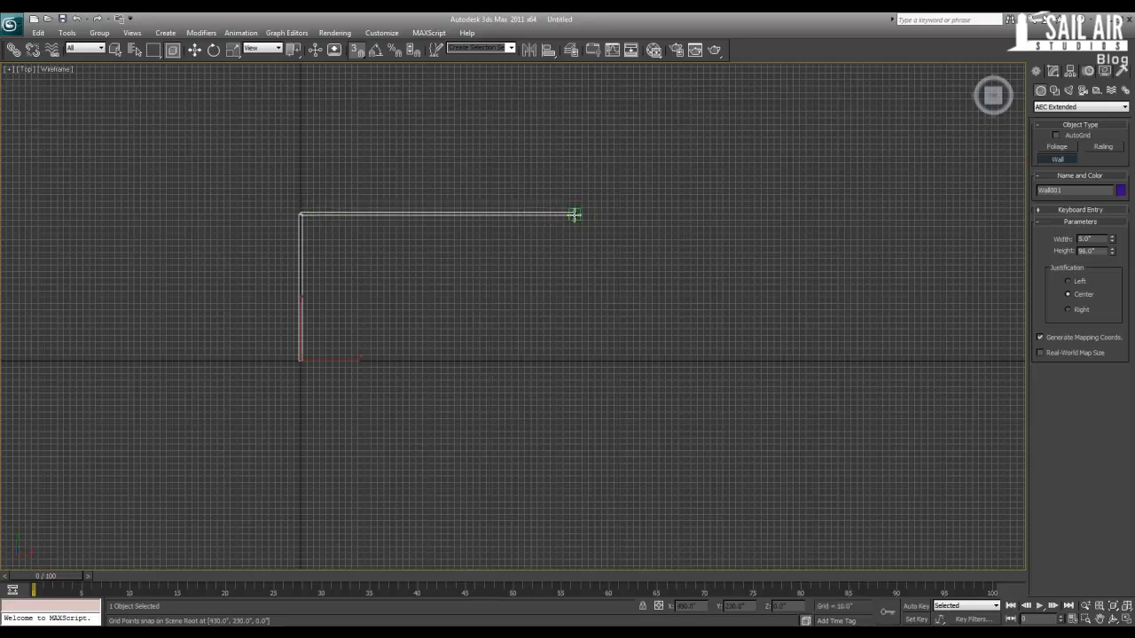
left_click(574, 215)
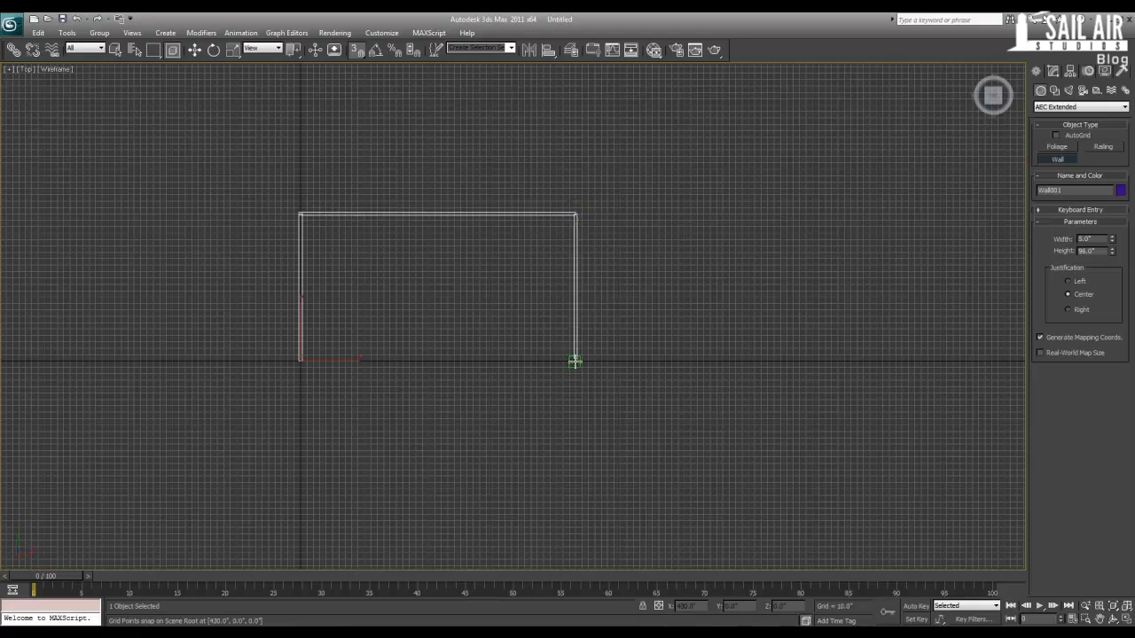
left_click(575, 362)
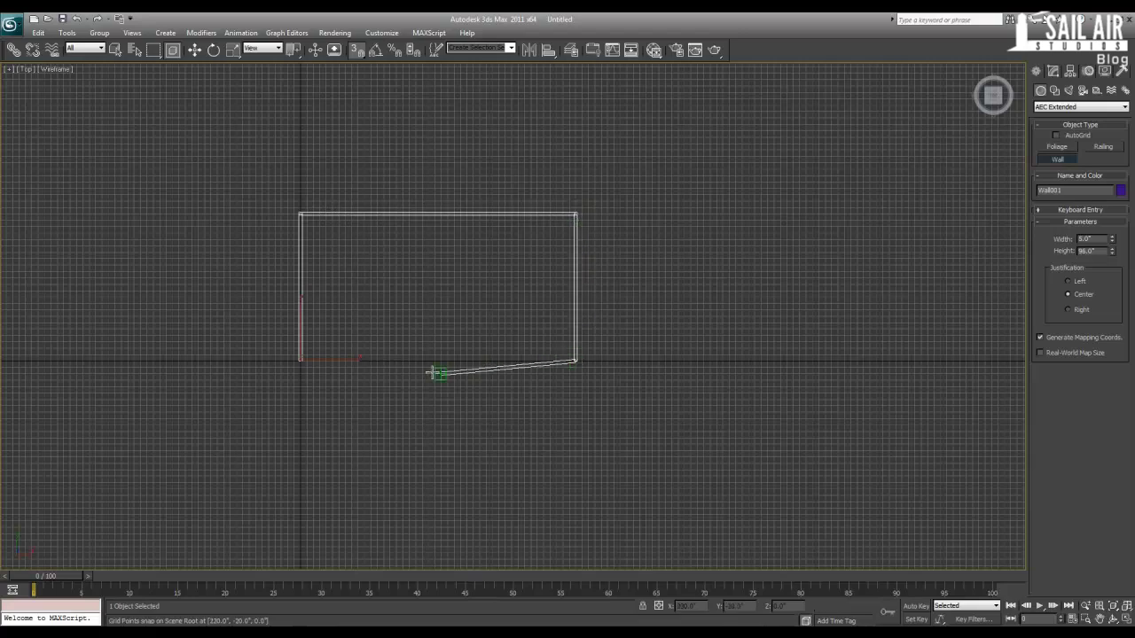
left_click(301, 362)
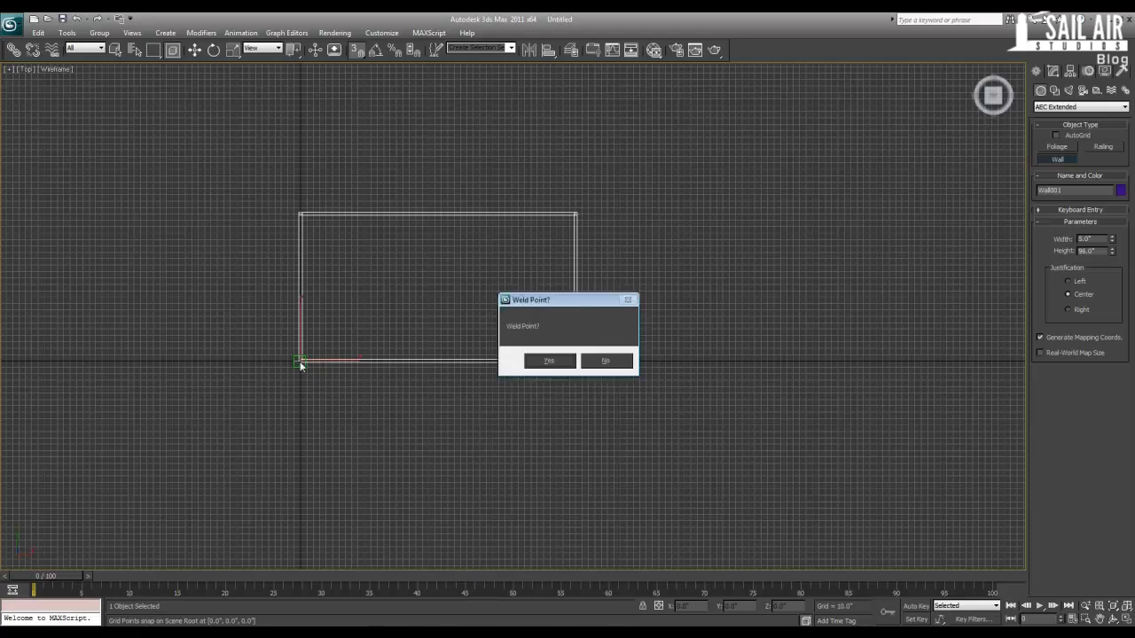
left_click(549, 363)
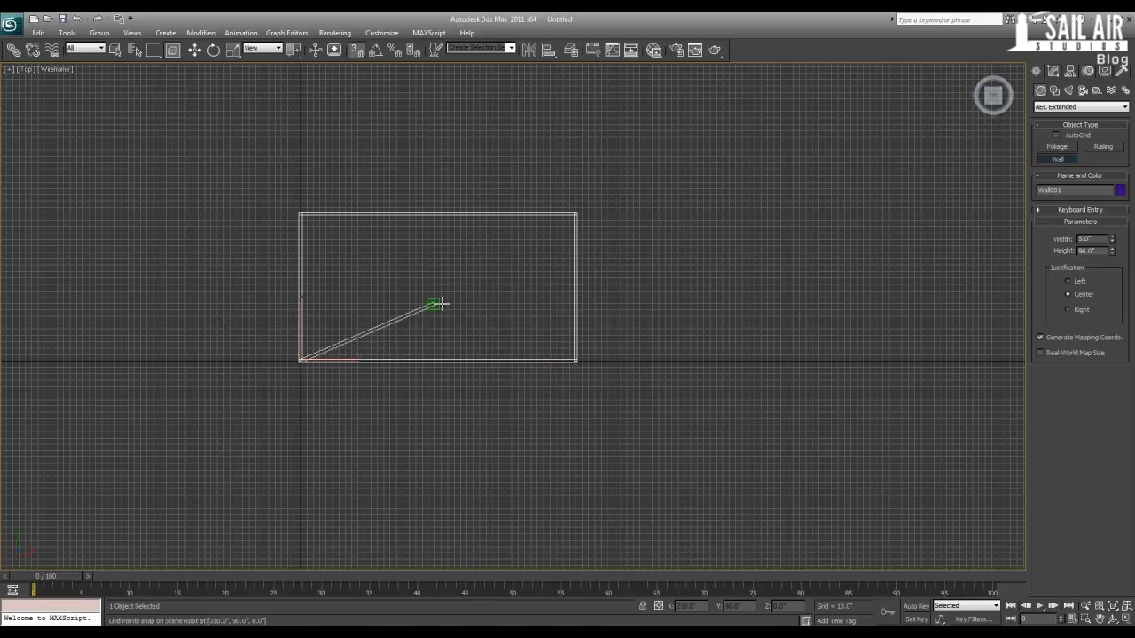
right_click(367, 278)
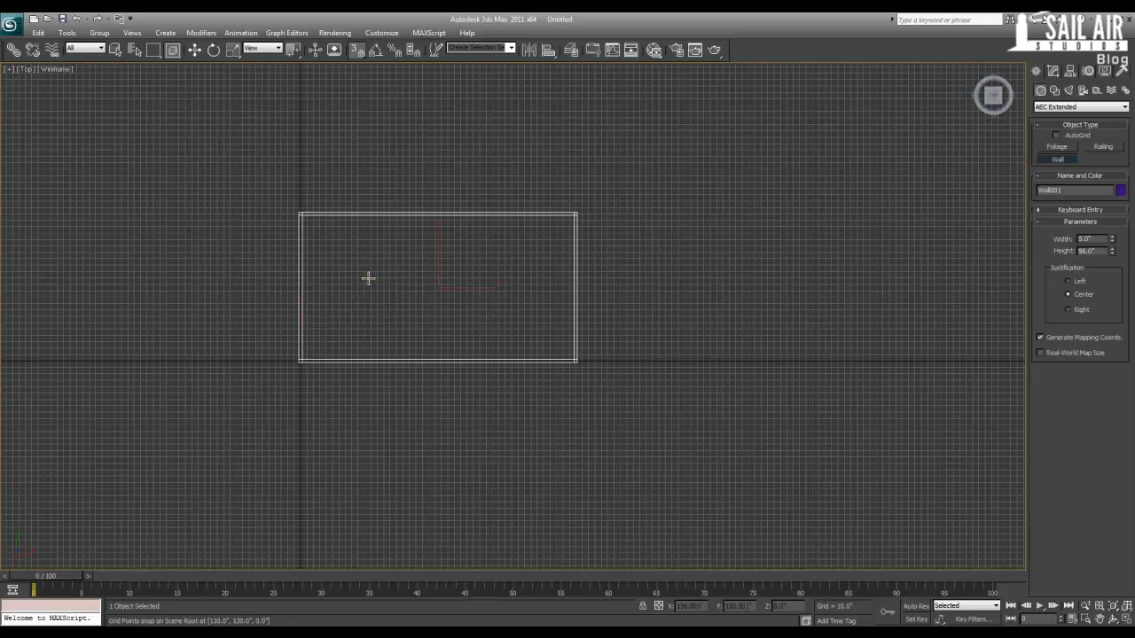
- Finish wall creation, return to the four-viewport layout, and move the wall to X 0 and Y 0
right_click(375, 331)
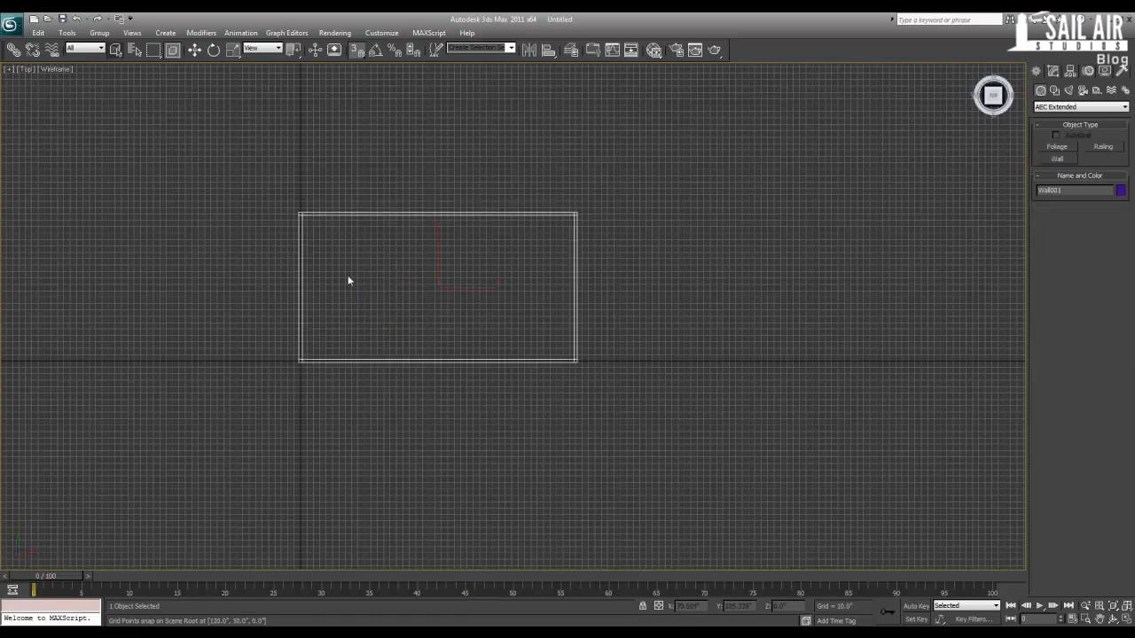
key("alt+w")
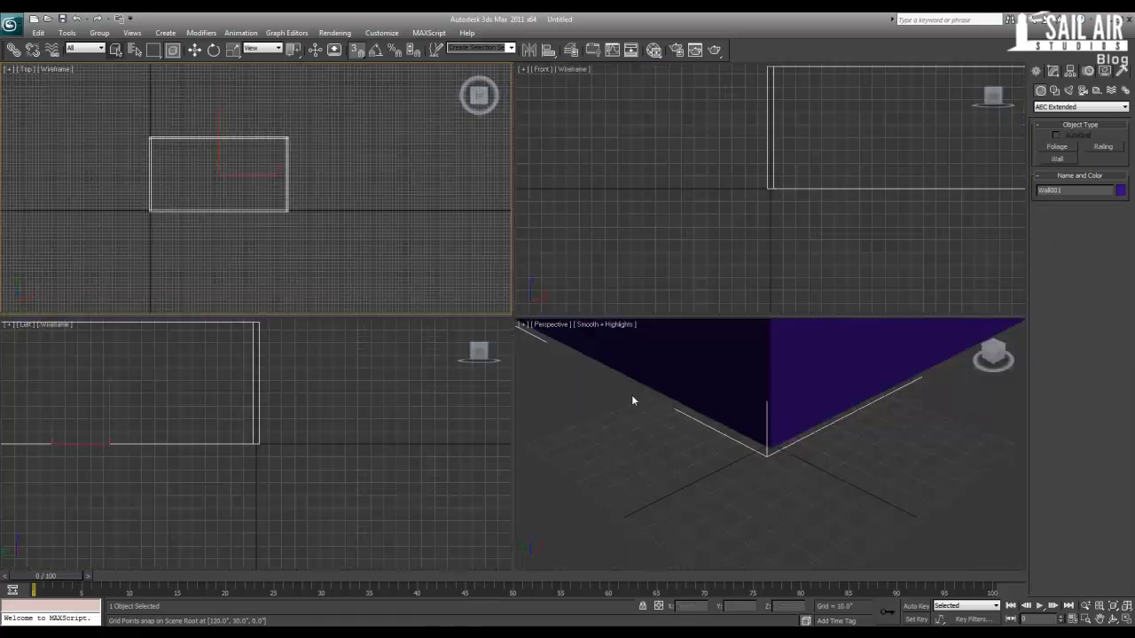
scroll(633, 495, "up", 2)
scroll(642, 474, "down", 5)
middle_click_drag(643, 473, 615, 509)
key("w")
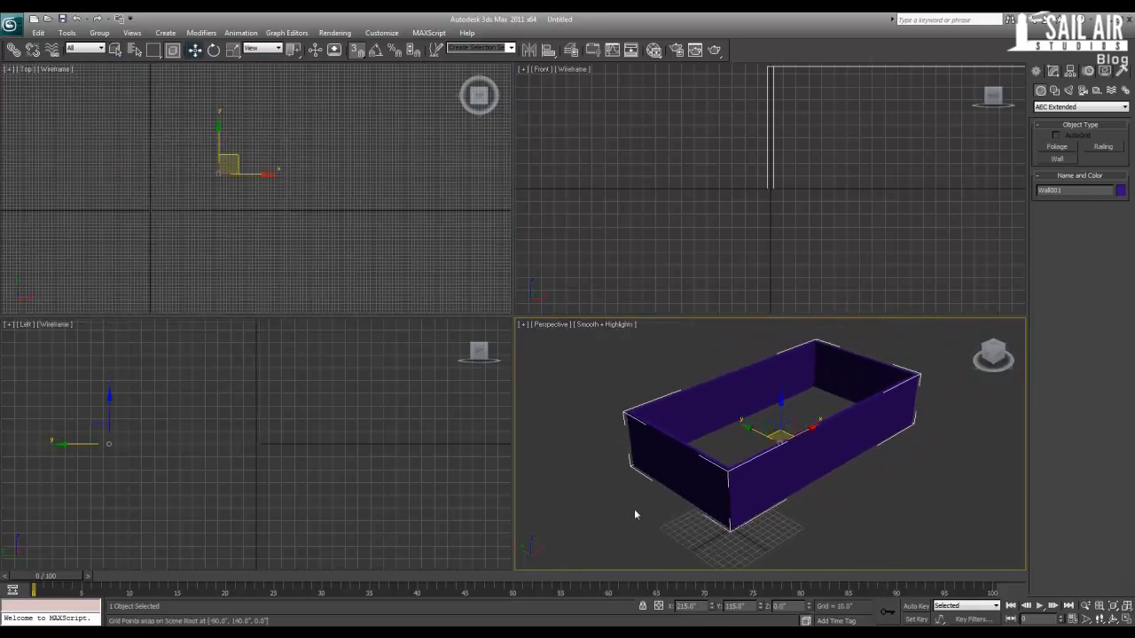
right_click(713, 608)
right_click(763, 608)
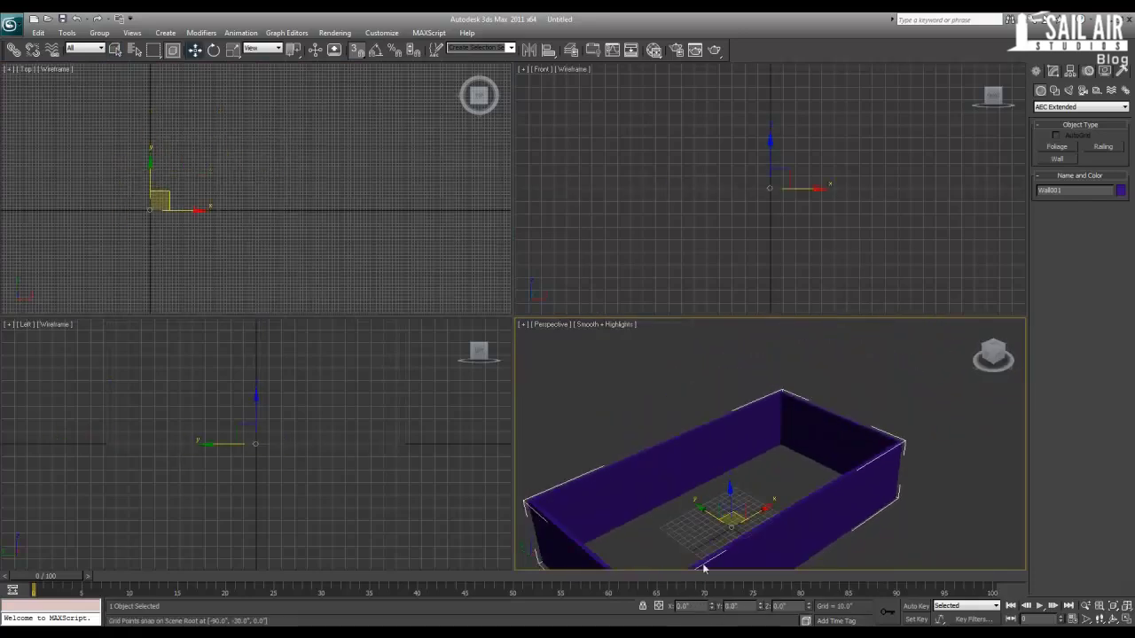
scroll(684, 429, "down", 3)
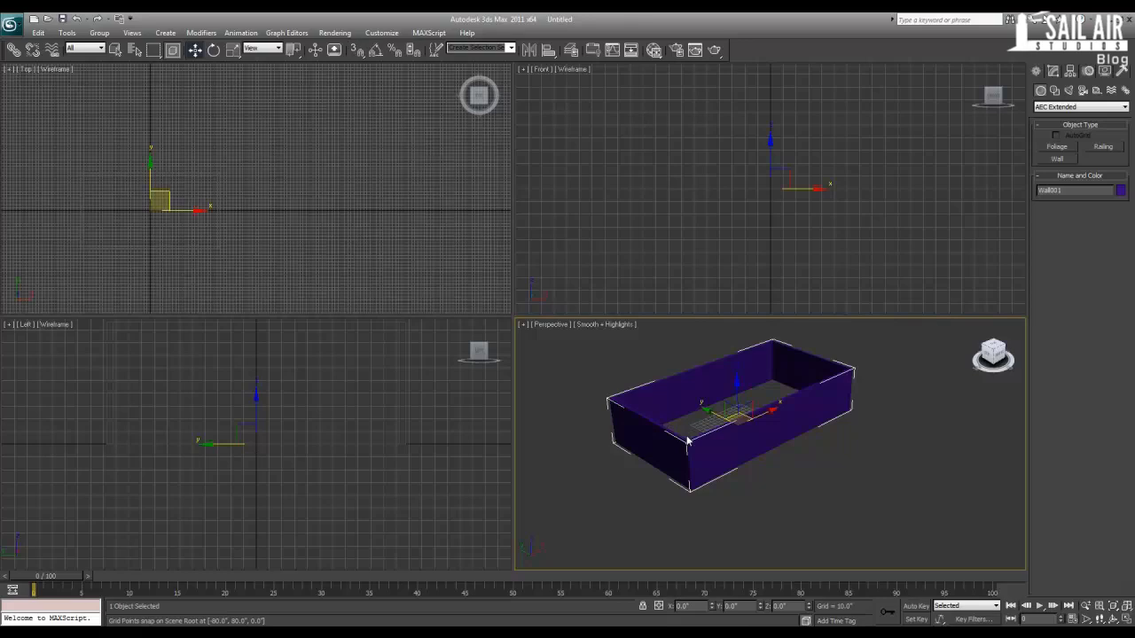
- Turn on edged faces in the Perspective viewport and maximize it around the walls
middle_click_drag(683, 449, 703, 474, "alt")
scroll(704, 474, "up", 3)
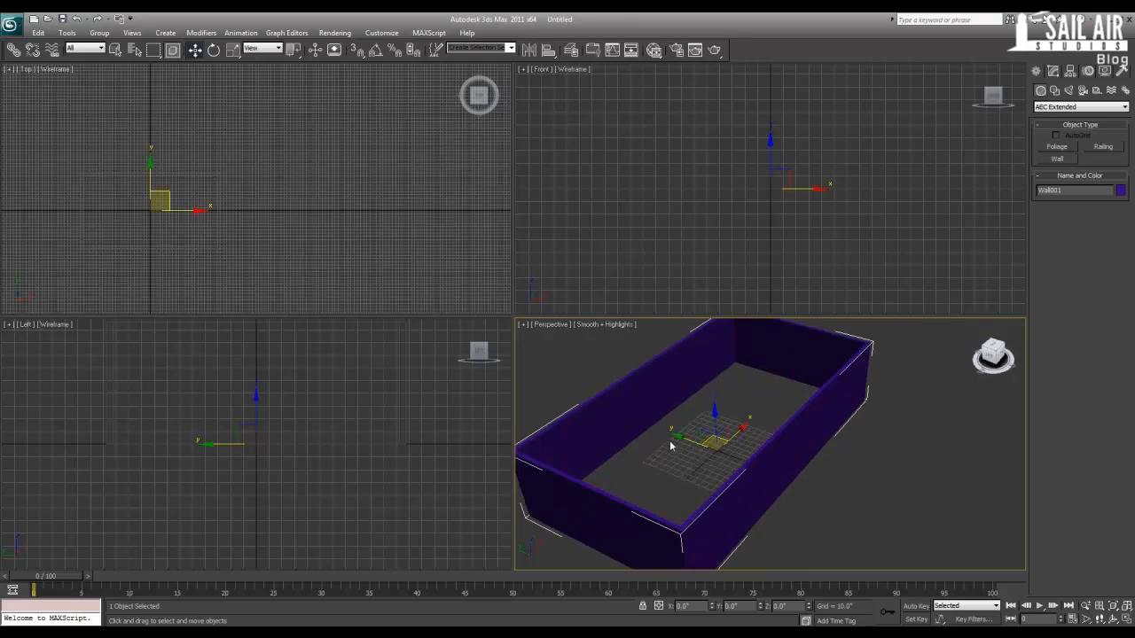
key("F4")
key("alt+w")
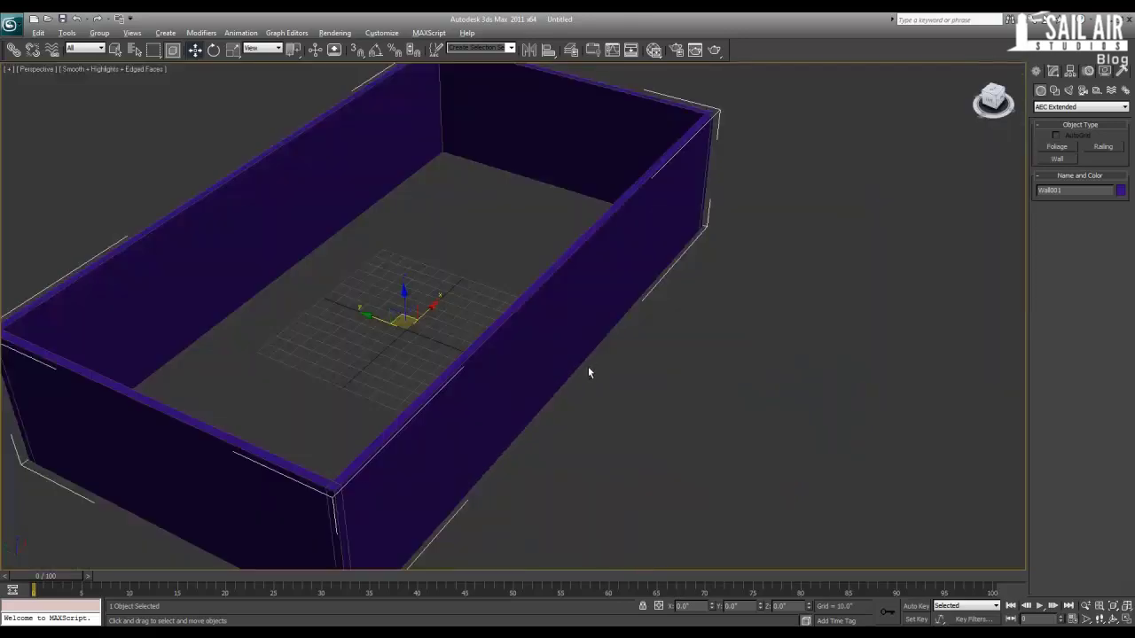
middle_click_drag(436, 344, 499, 360)
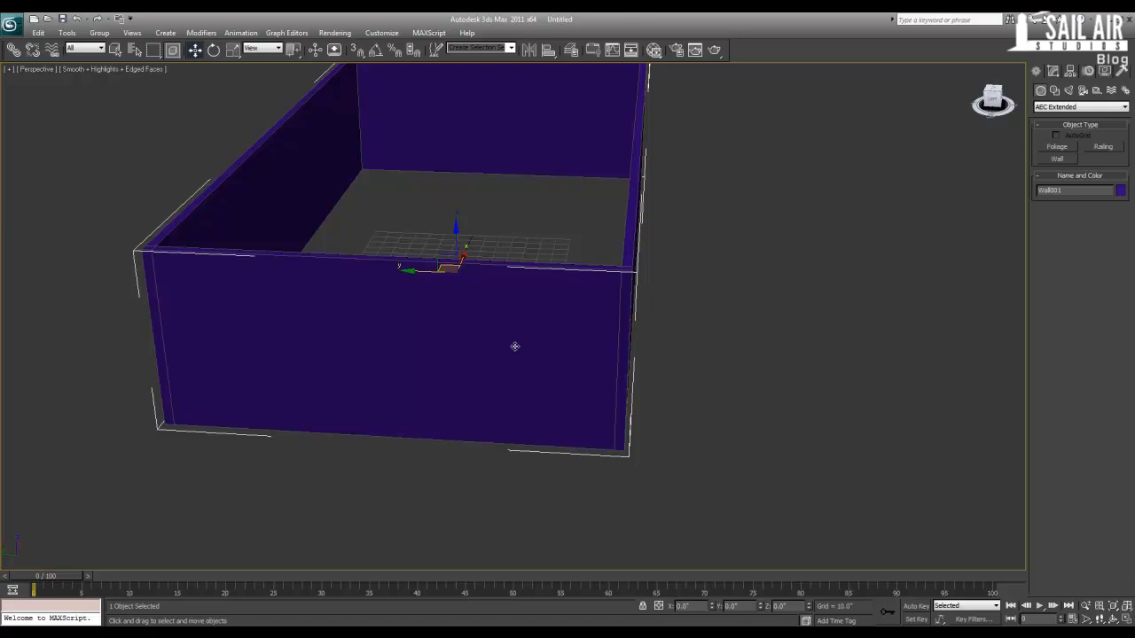
middle_click_drag(531, 343, 465, 408, "alt")
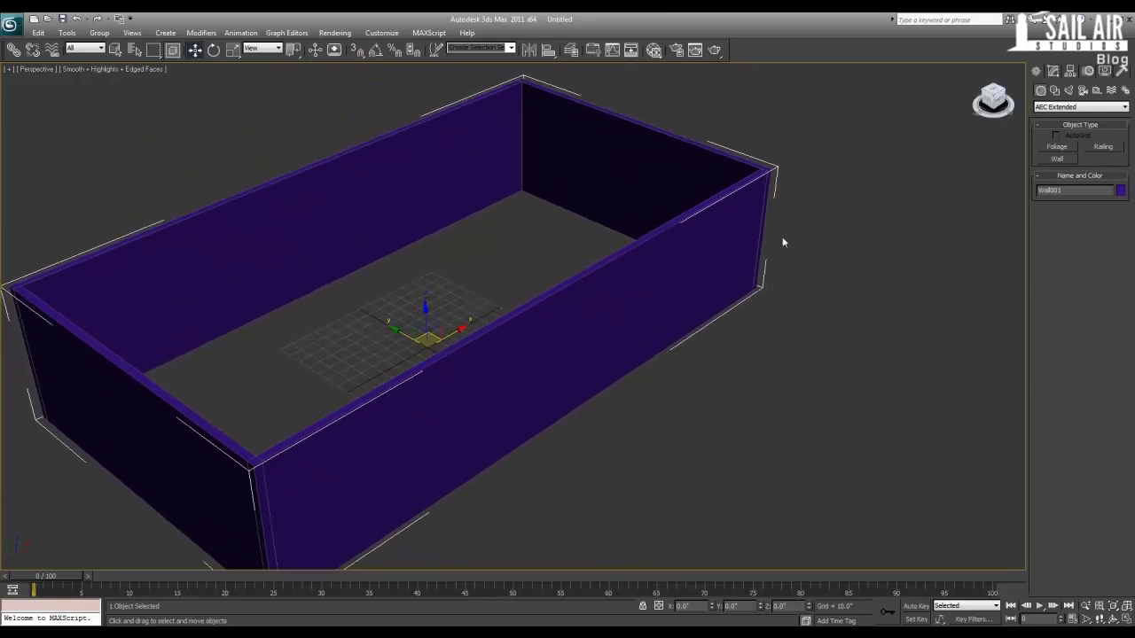
- Create a Pivot door inside the walls, about 58 inches wide, 5.3 inches deep and 104 inches high
left_click(1060, 108)
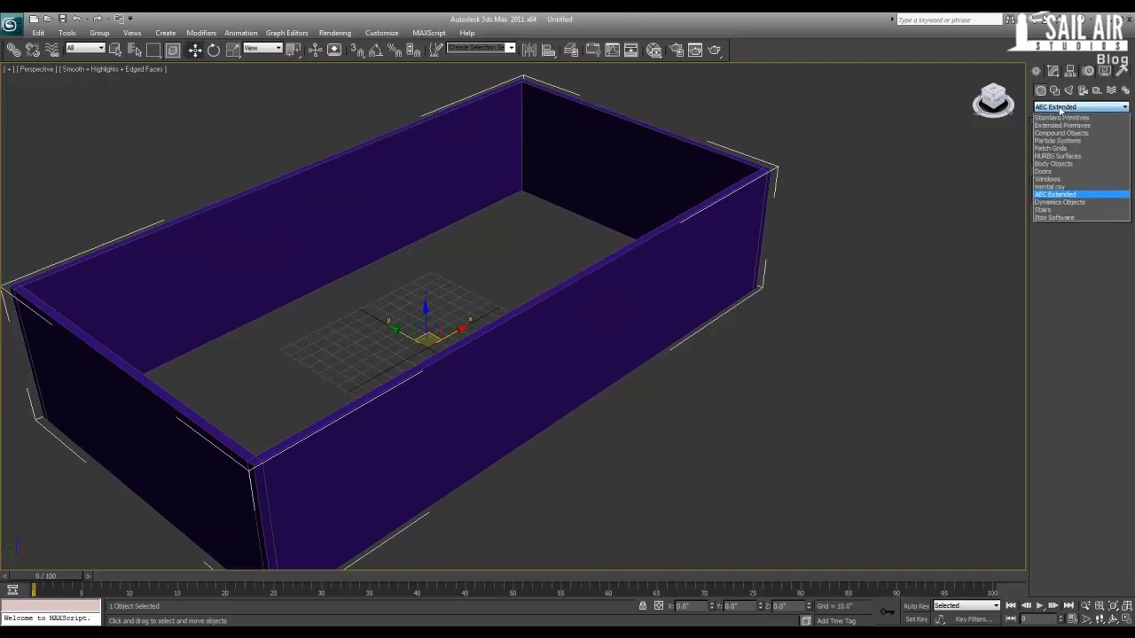
left_click(1050, 174)
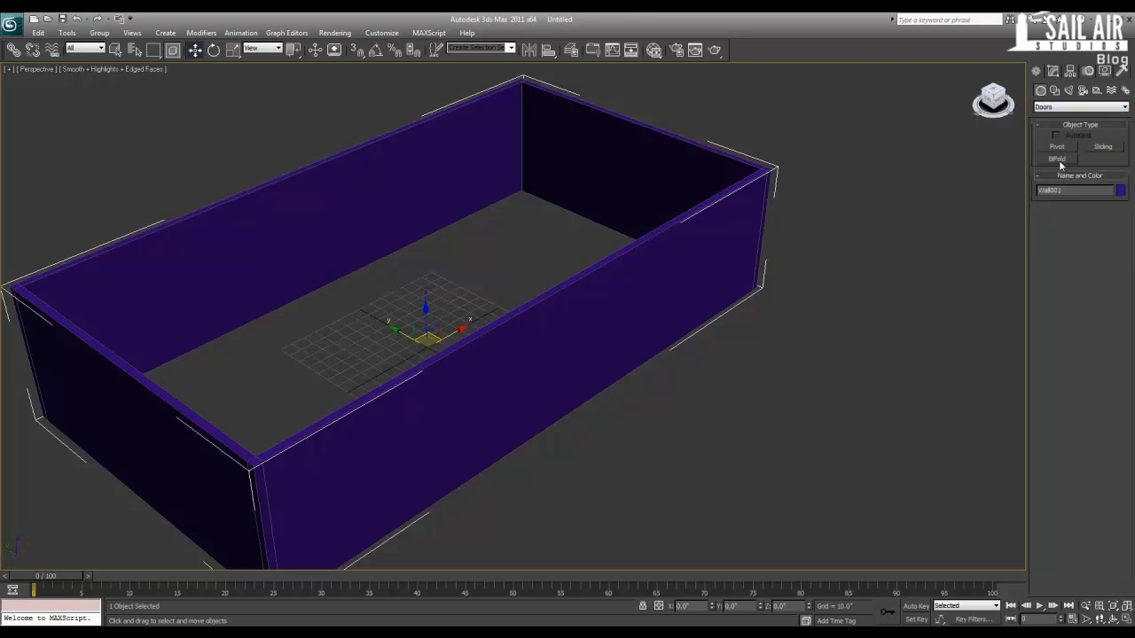
left_click(1066, 152)
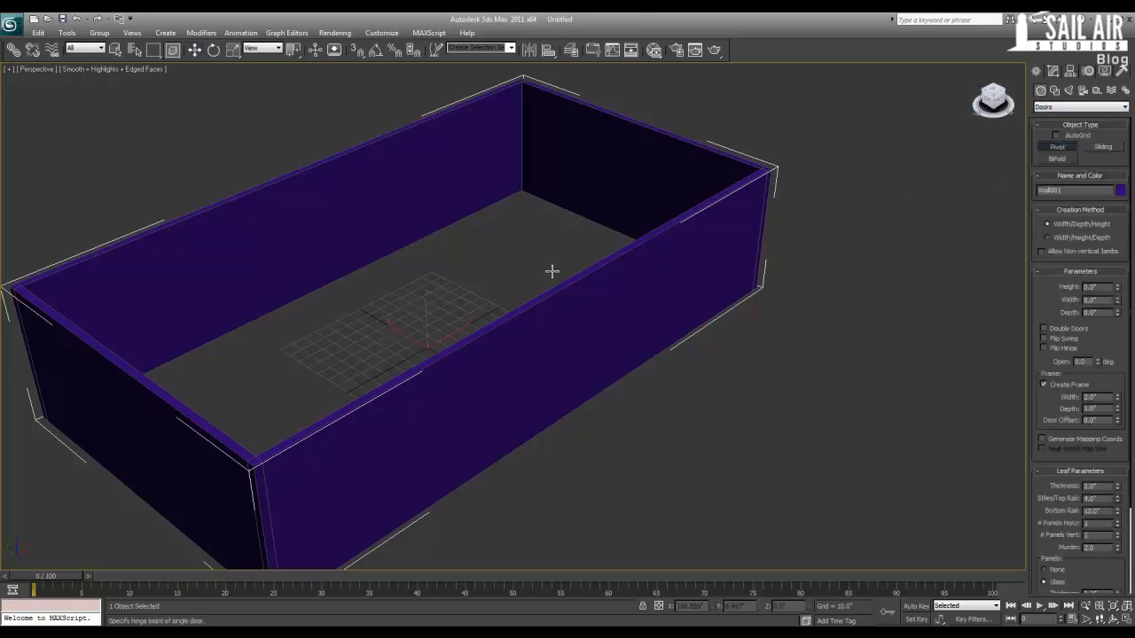
middle_click_drag(453, 312, 539, 263)
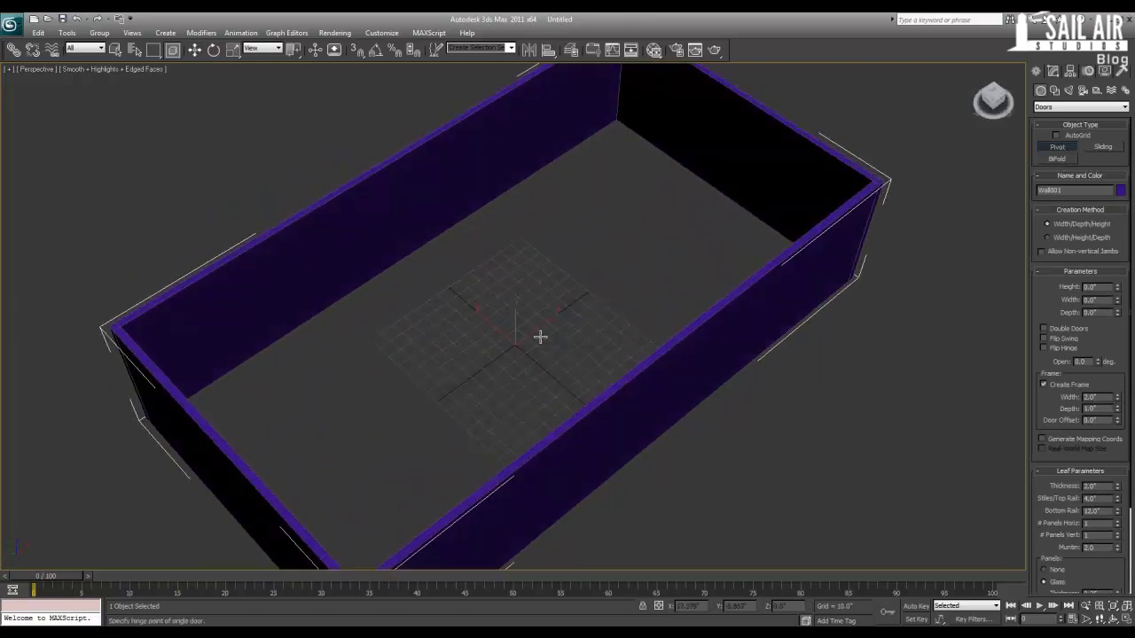
left_click_drag(550, 317, 483, 362)
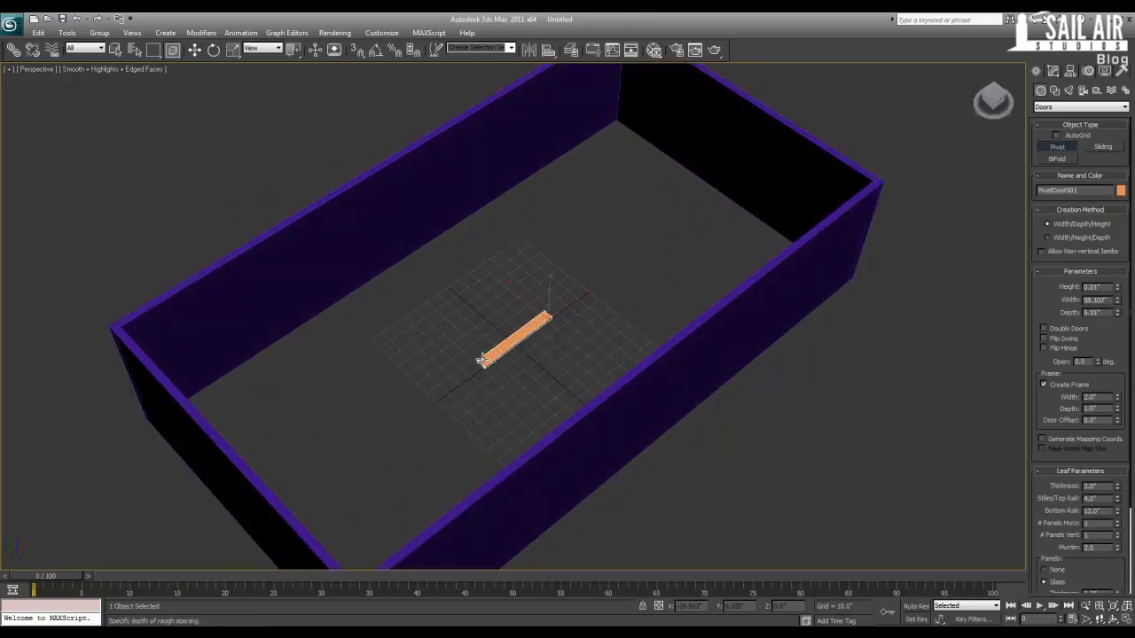
left_click(479, 360)
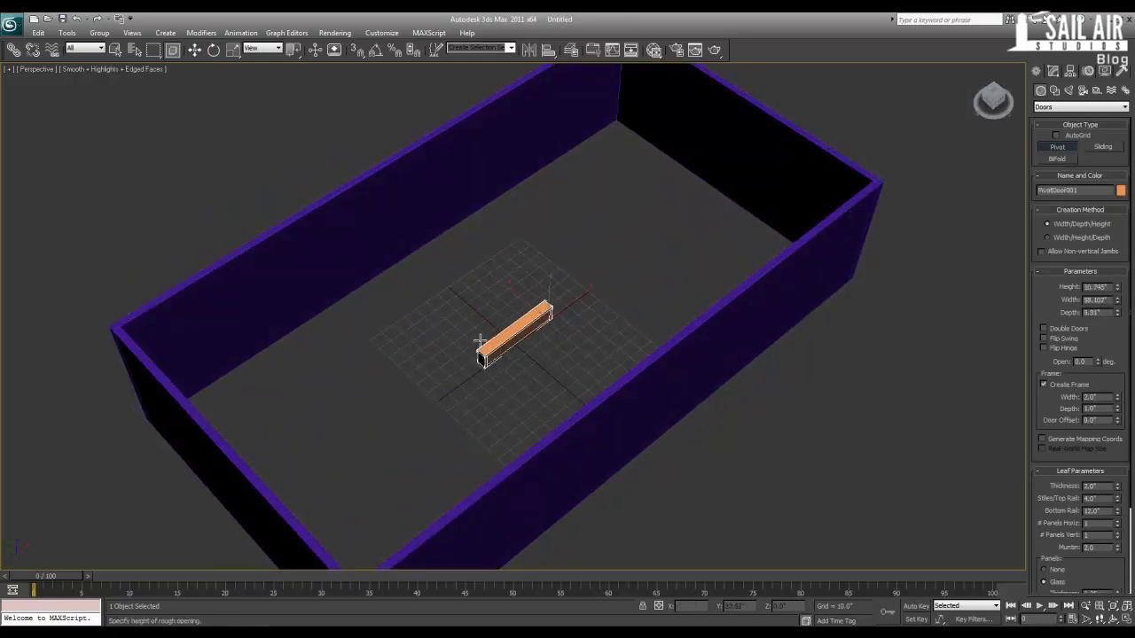
left_click(481, 205)
right_click(515, 312)
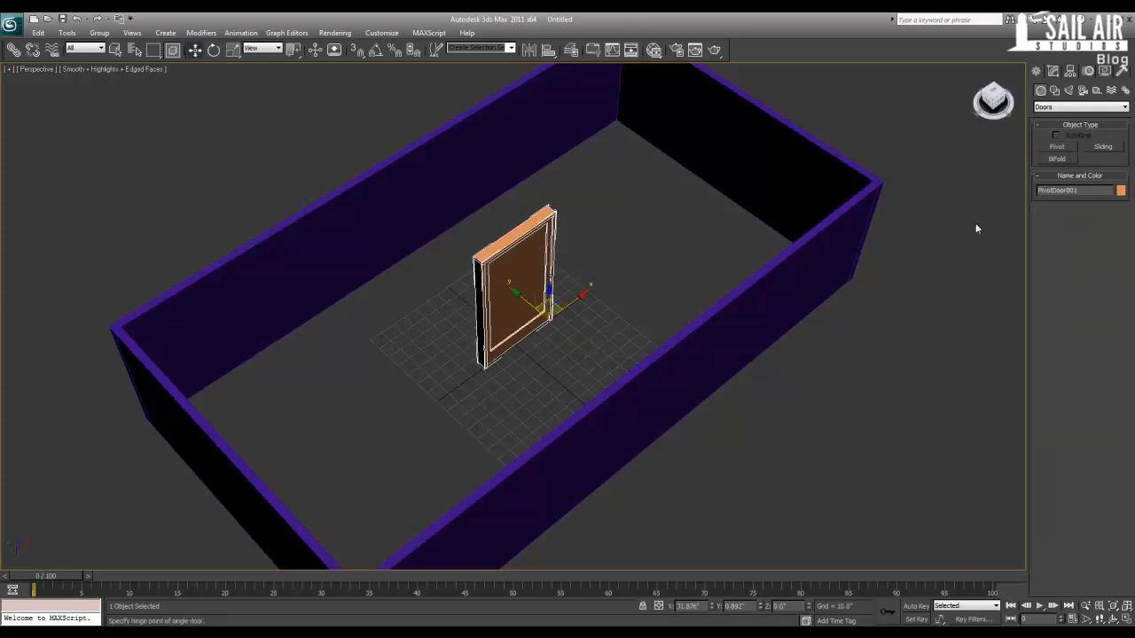
- Set the pivot door's height to 80 inches and its width to 30 inches
left_click(1053, 70)
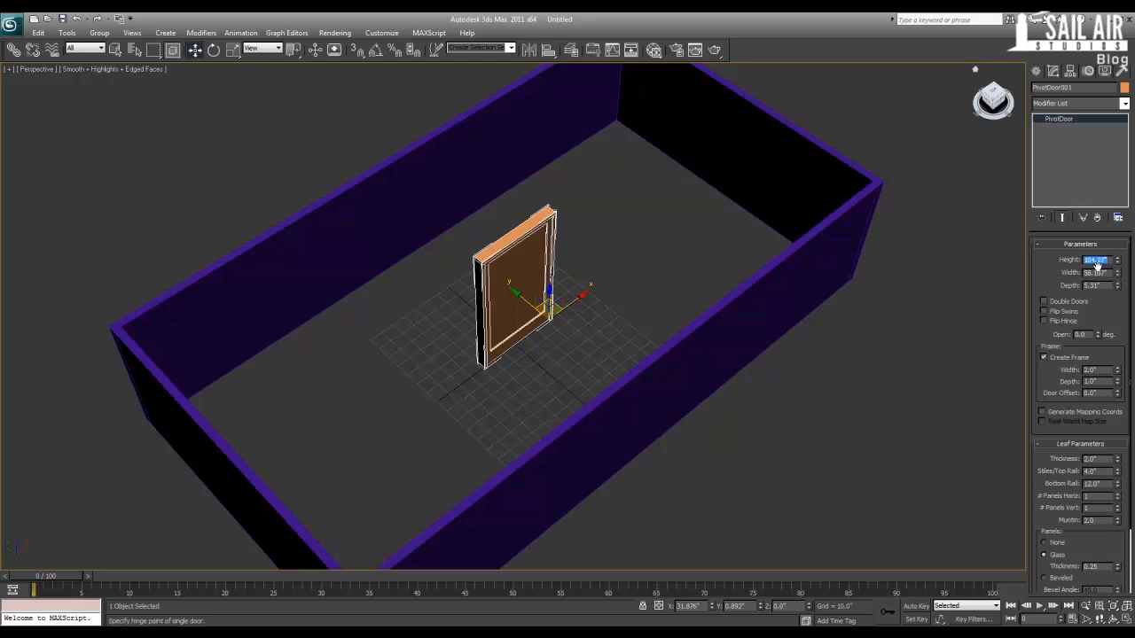
type("60")
key("Return")
left_click_drag(1110, 273, 1091, 272)
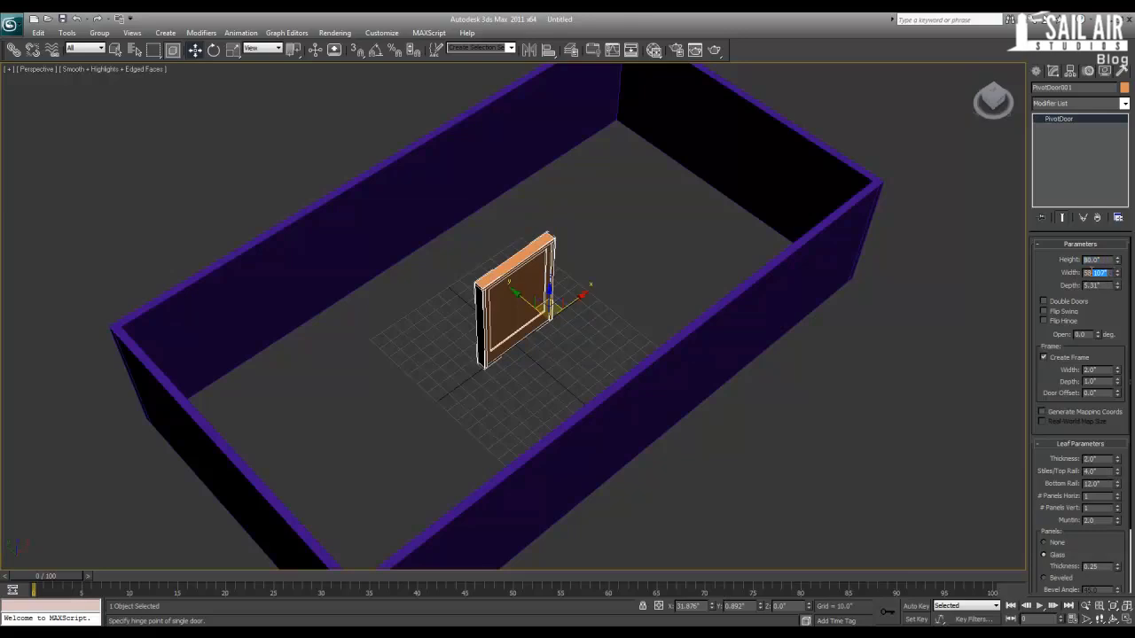
type("30")
key("Return")
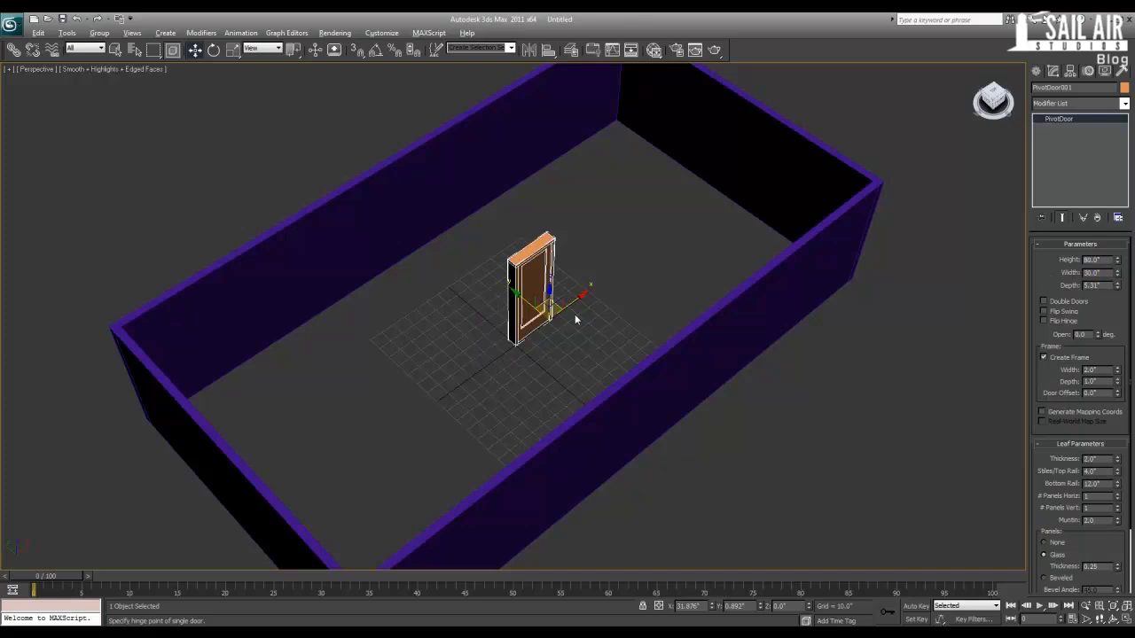
- Set the pivot door's width to 36 inches and its depth to 6 inches
mouse_move(576, 319)
middle_mouse_down("alt")
mouse_move(540, 301)
mouse_move(540, 316)
mouse_move(577, 322)
mouse_move(576, 311)
middle_mouse_up("alt")
scroll(540, 317, "up", 3)
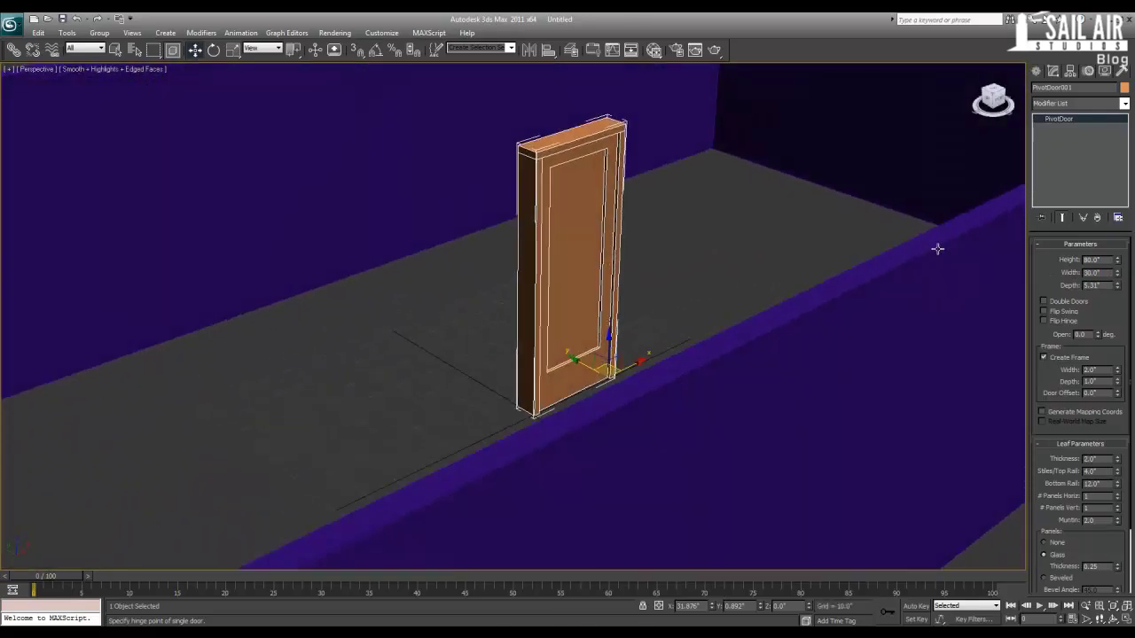
double_click(1096, 272)
type("36")
key("Return")
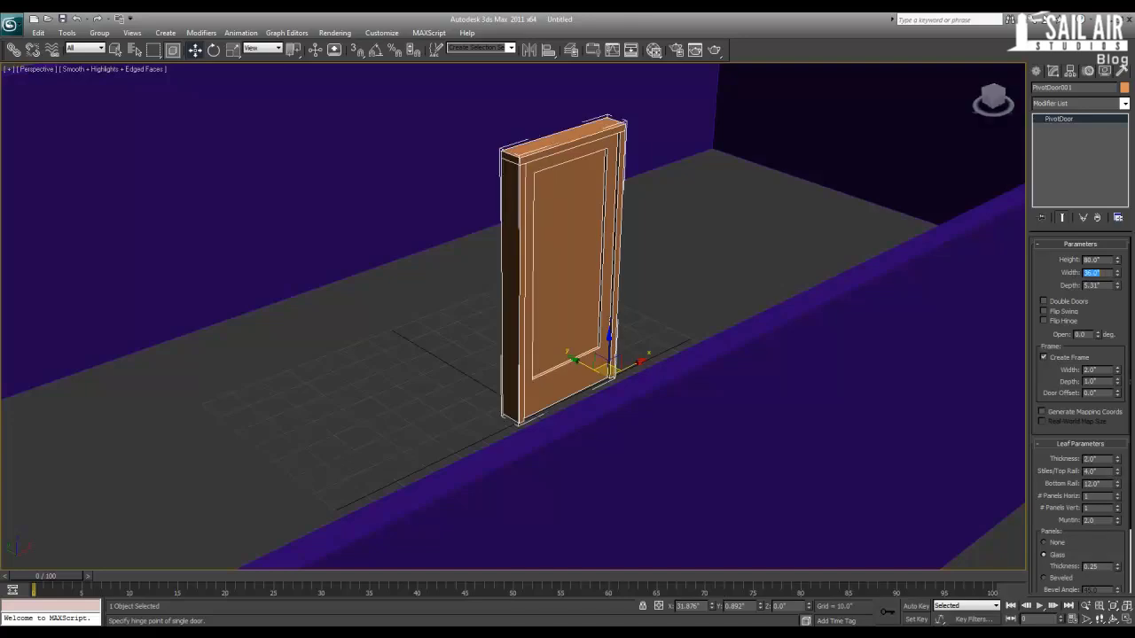
middle_click_drag(671, 317, 646, 337, "alt")
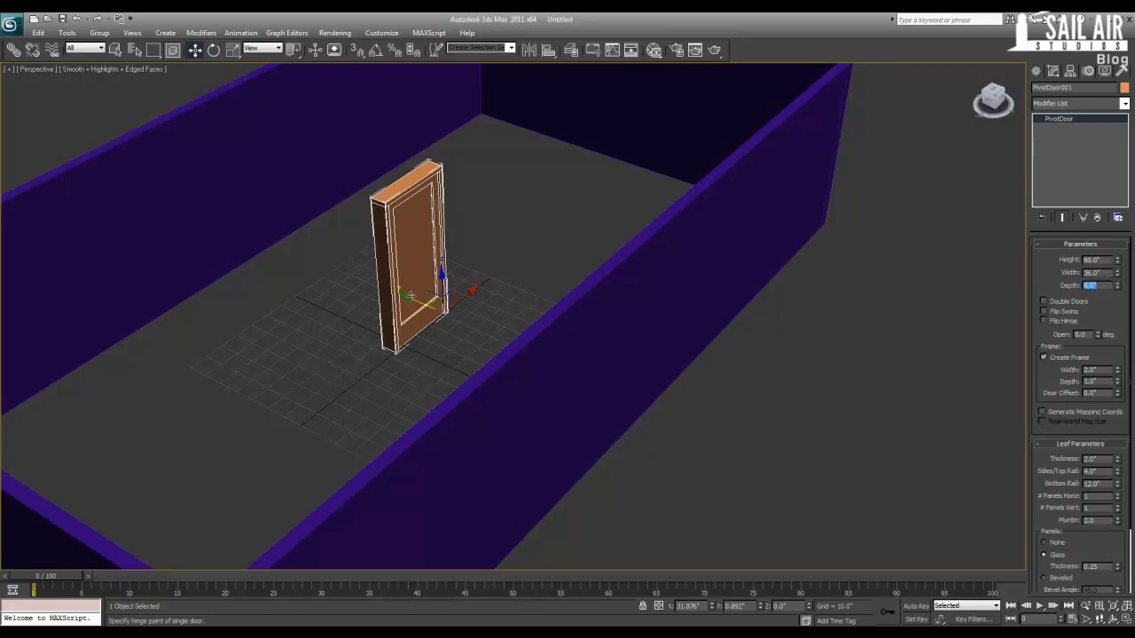
- Move the door along Y into the long front wall, at about -118.6 inches, and set its X position to 0
left_click_drag(411, 301, 622, 395)
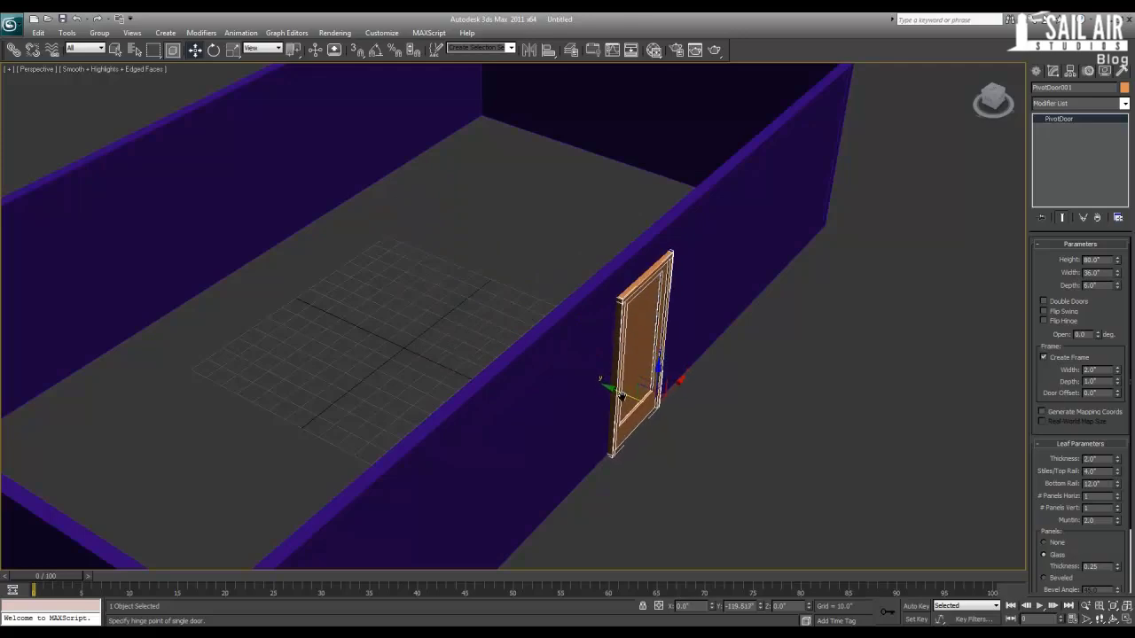
middle_click_drag(622, 395, 534, 404, "alt")
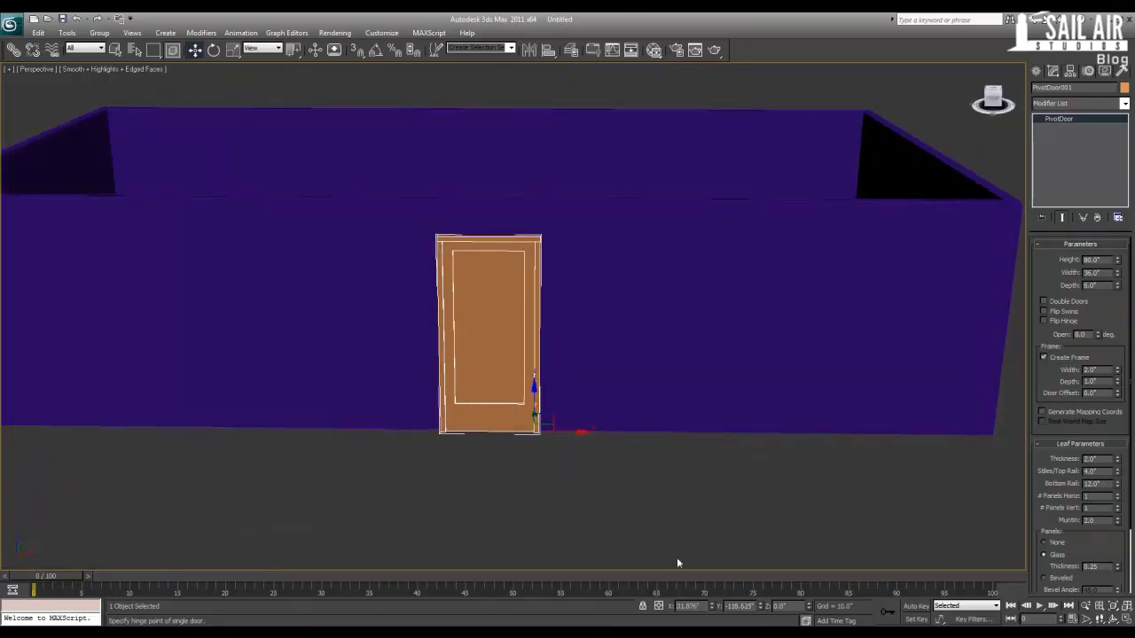
right_click(713, 607)
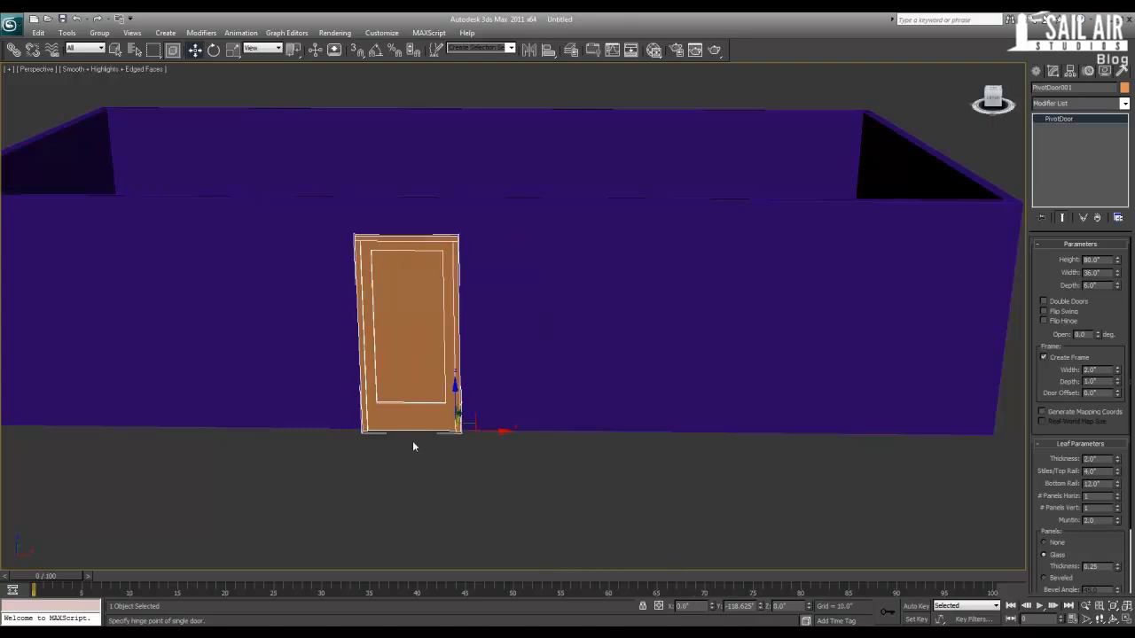
middle_click_drag(412, 447, 507, 450, "alt")
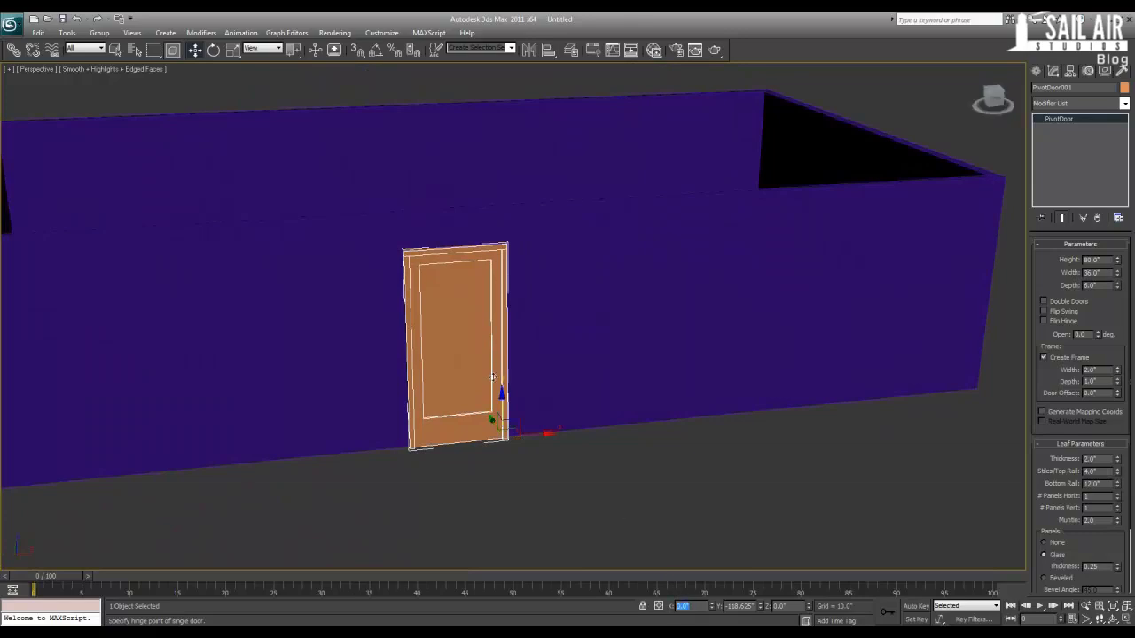
- Compare the wall's and door's positions, then set the door's X position to 18 inches to centre it in the wall
left_click(557, 336)
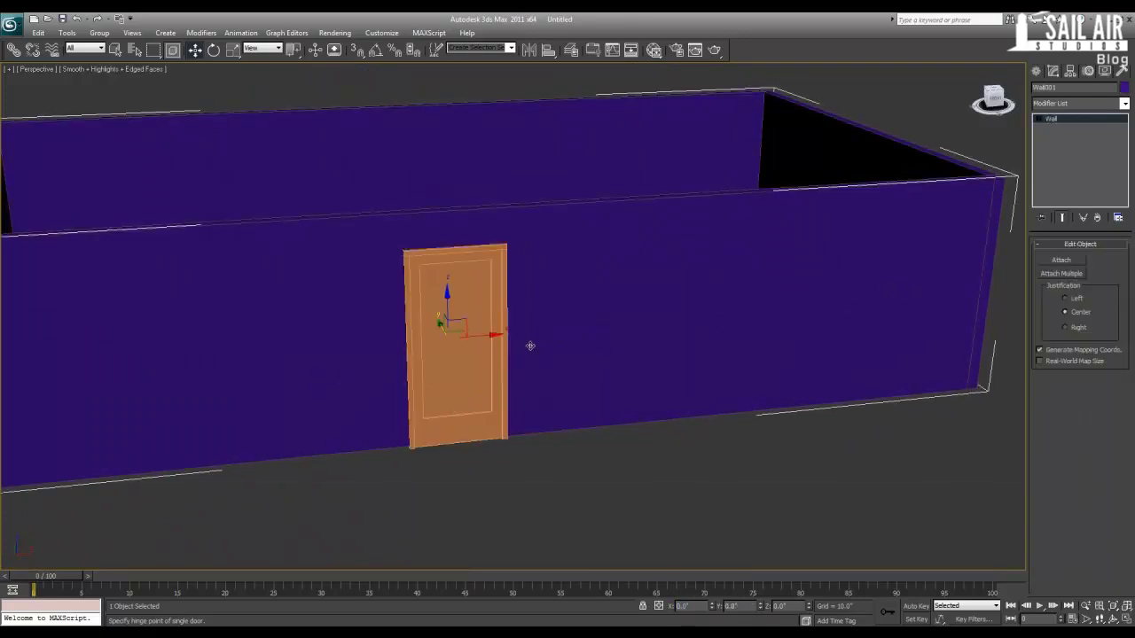
left_click(459, 359)
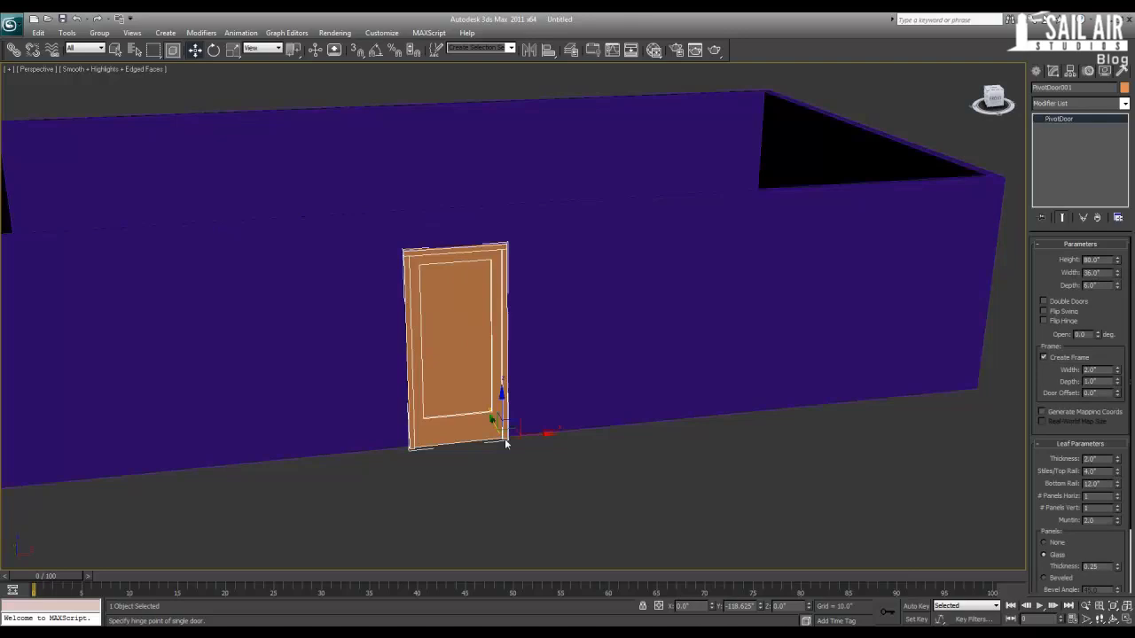
middle_click_drag(496, 446, 467, 450, "alt")
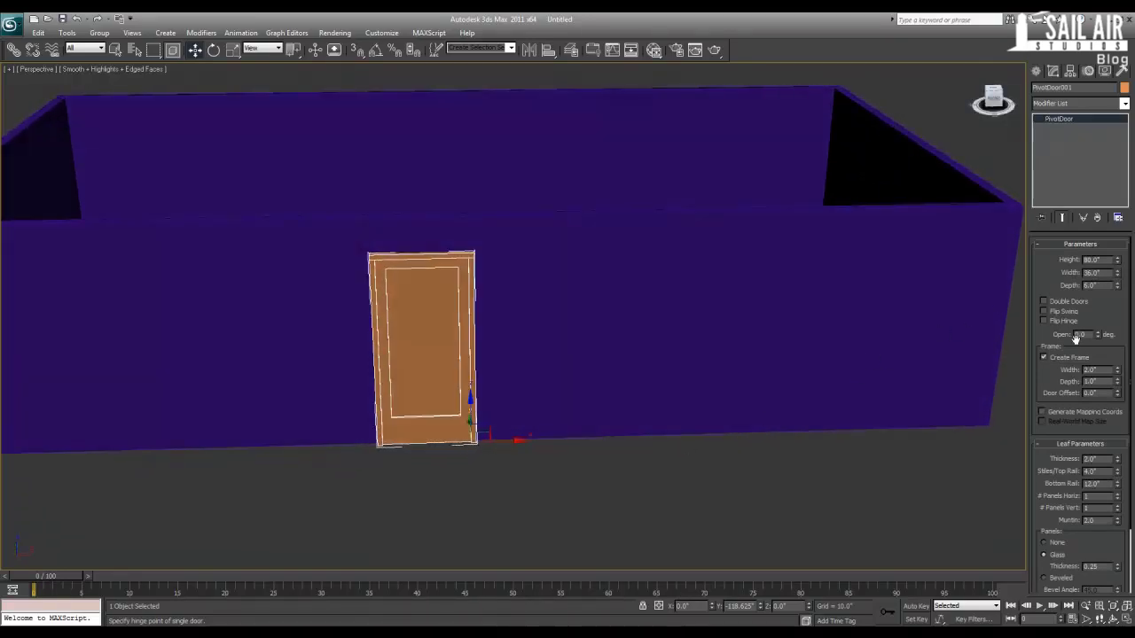
left_click_drag(1096, 331, 1063, 344)
left_click_drag(713, 610, 701, 586)
type("18")
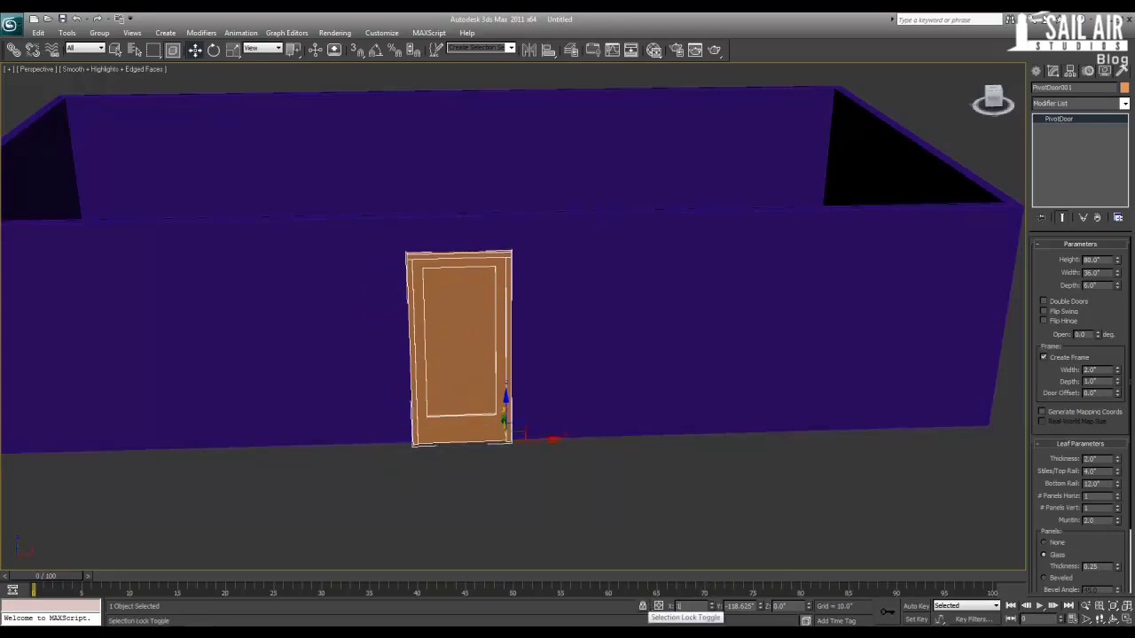
key("Return")
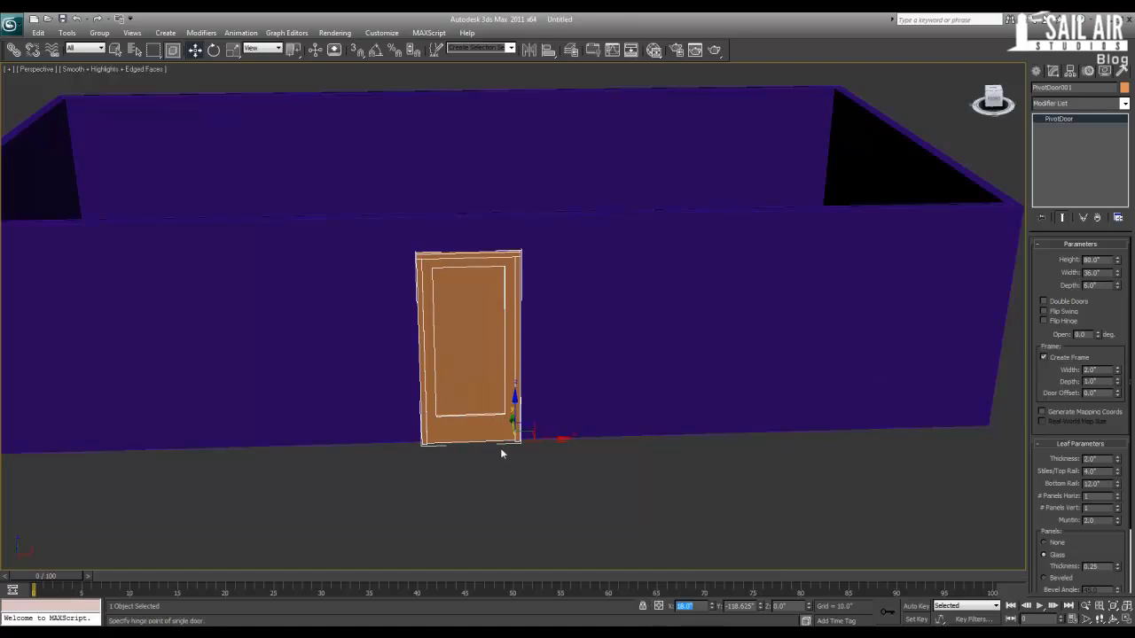
- Nudge the door slightly along X and restore its X position to 18 inches
middle_click_drag(532, 434, 423, 416, "alt")
left_click_drag(423, 416, 421, 416)
middle_click_drag(420, 416, 444, 426, "alt")
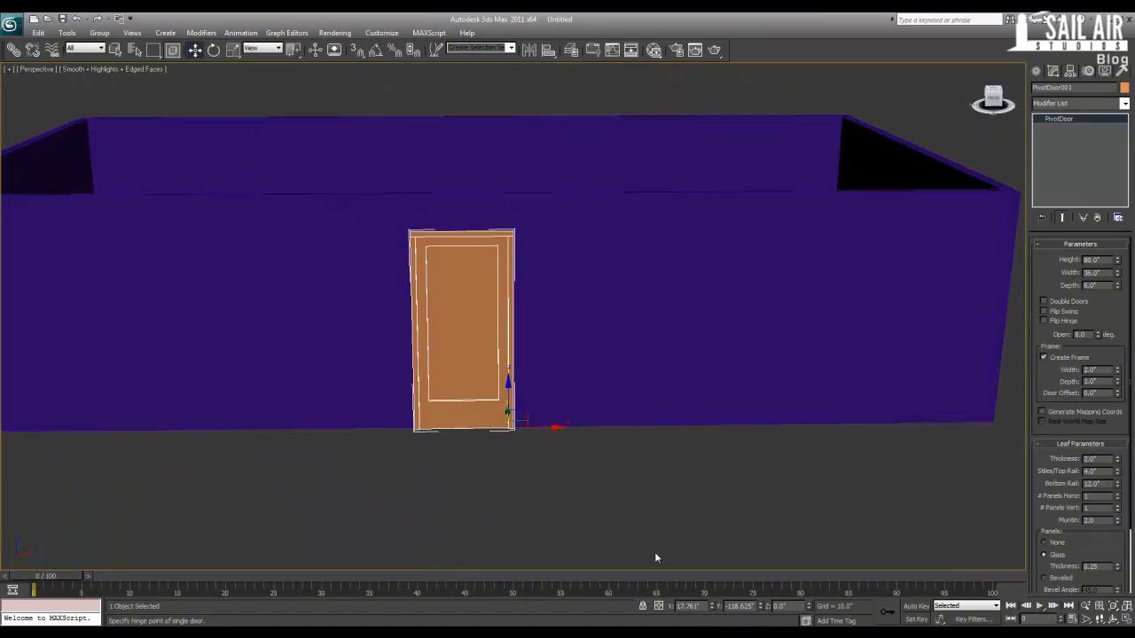
left_click_drag(707, 606, 628, 591)
type("18")
key("Return")
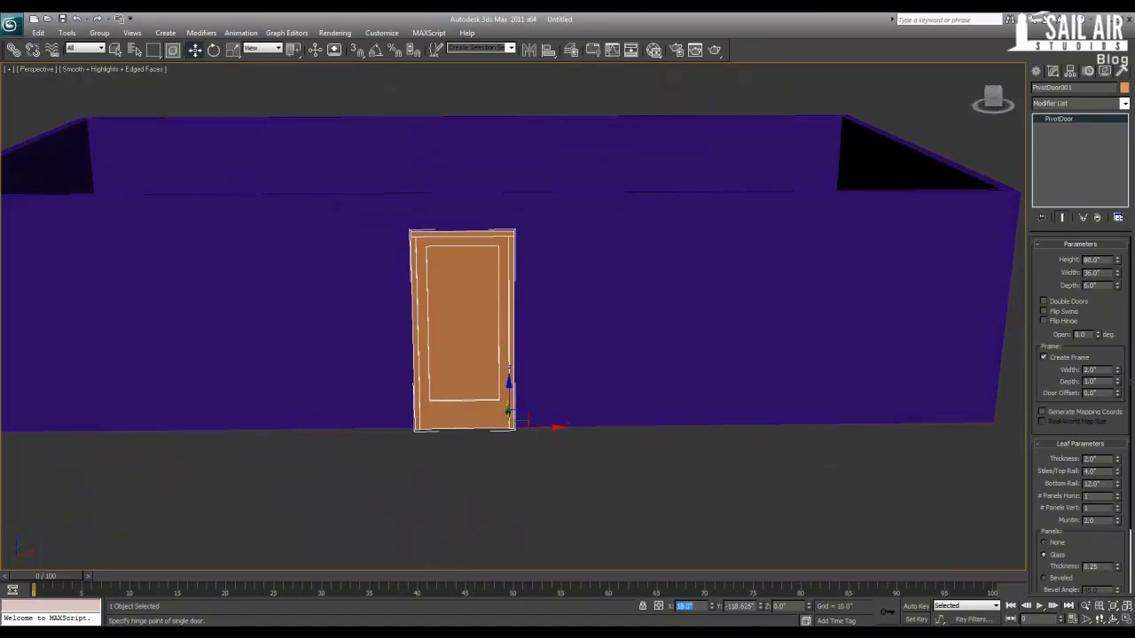
left_click(607, 523)
left_click(490, 362)
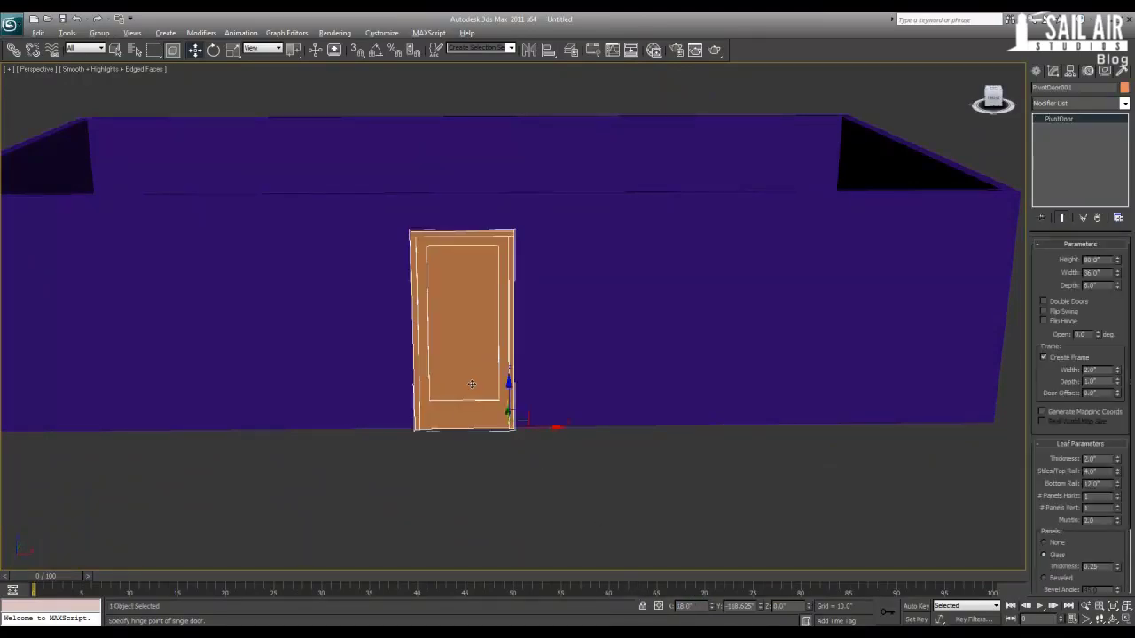
middle_click_drag(473, 383, 532, 387, "alt")
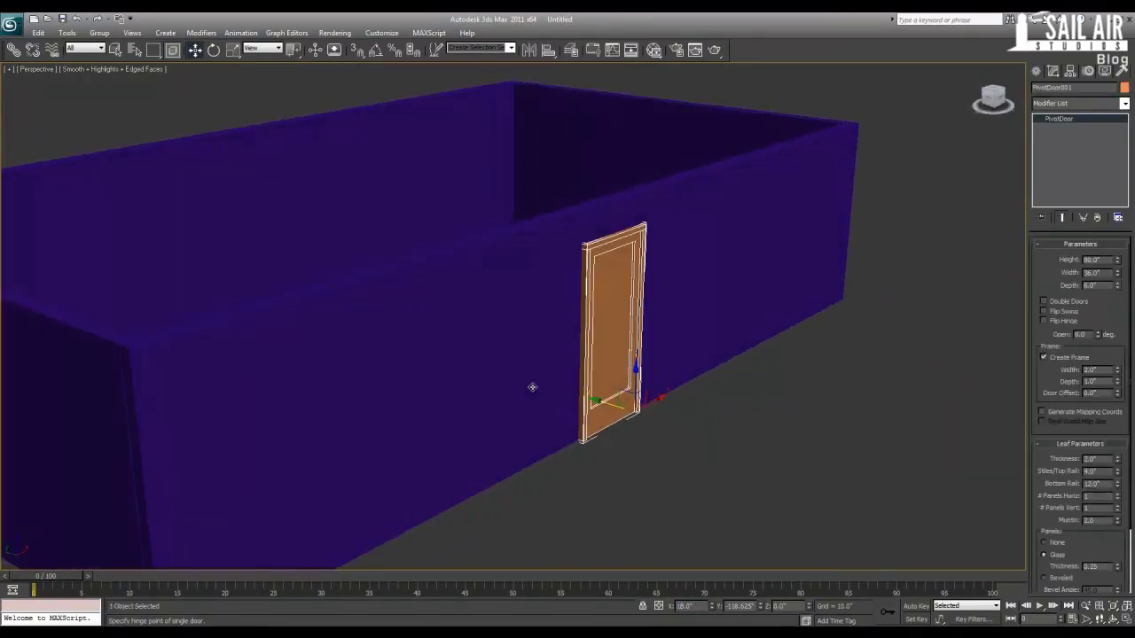
- Link the pivot door to the long front wall as its parent with Select and Link
left_click(13, 51)
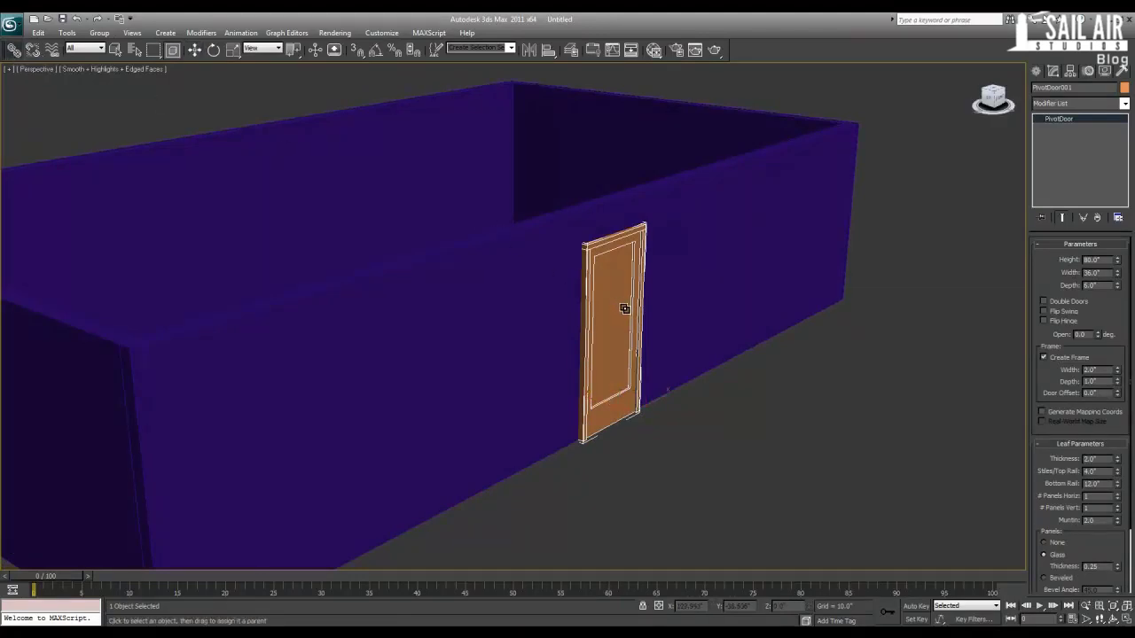
left_click_drag(625, 307, 538, 303)
key("w")
- Move the door along Y out of the front wall and back into it at about -117.1 inches
left_click_drag(605, 408, 712, 457)
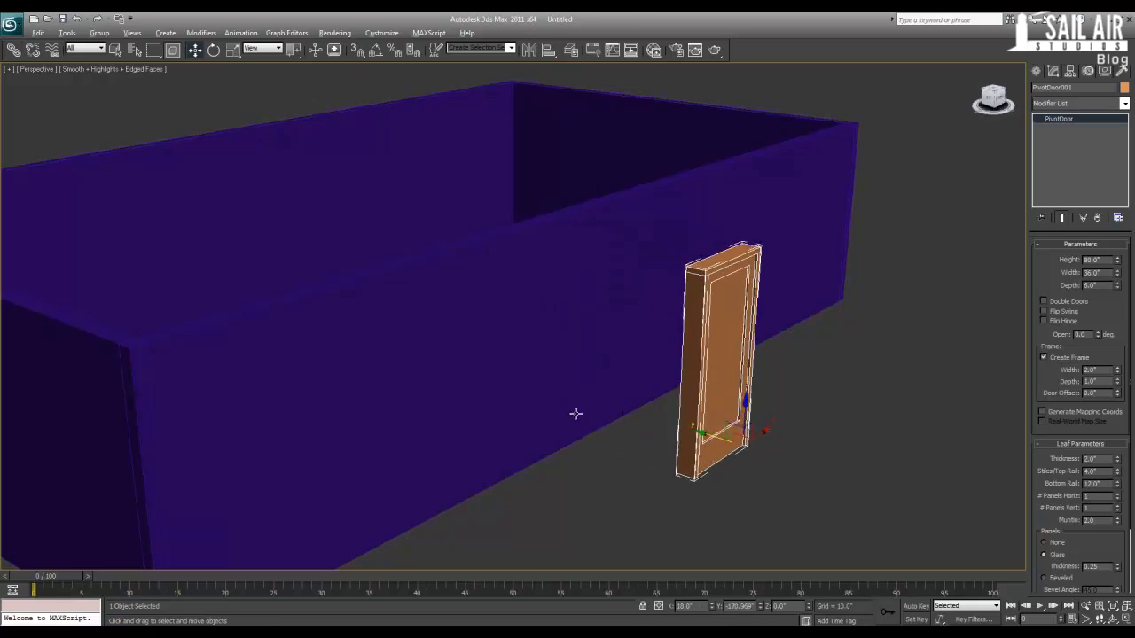
middle_click_drag(575, 413, 721, 398, "alt")
left_click_drag(730, 379, 612, 368)
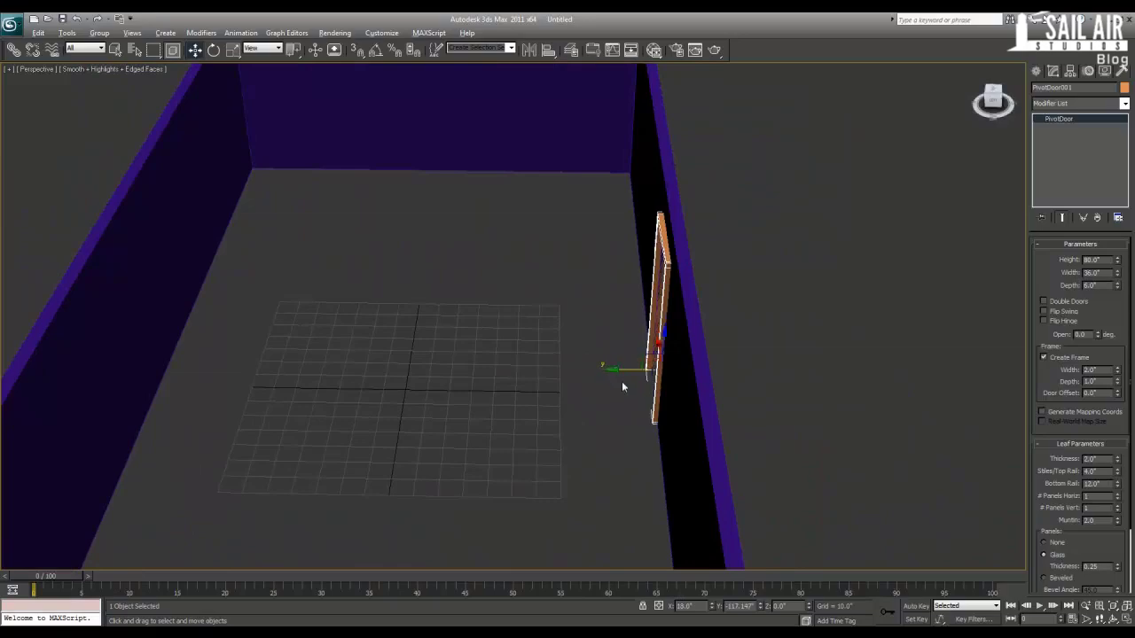
- Inspect the door from outside and inside the wall, then set its opening angle to 47 degrees
middle_click_drag(621, 385, 565, 366, "alt")
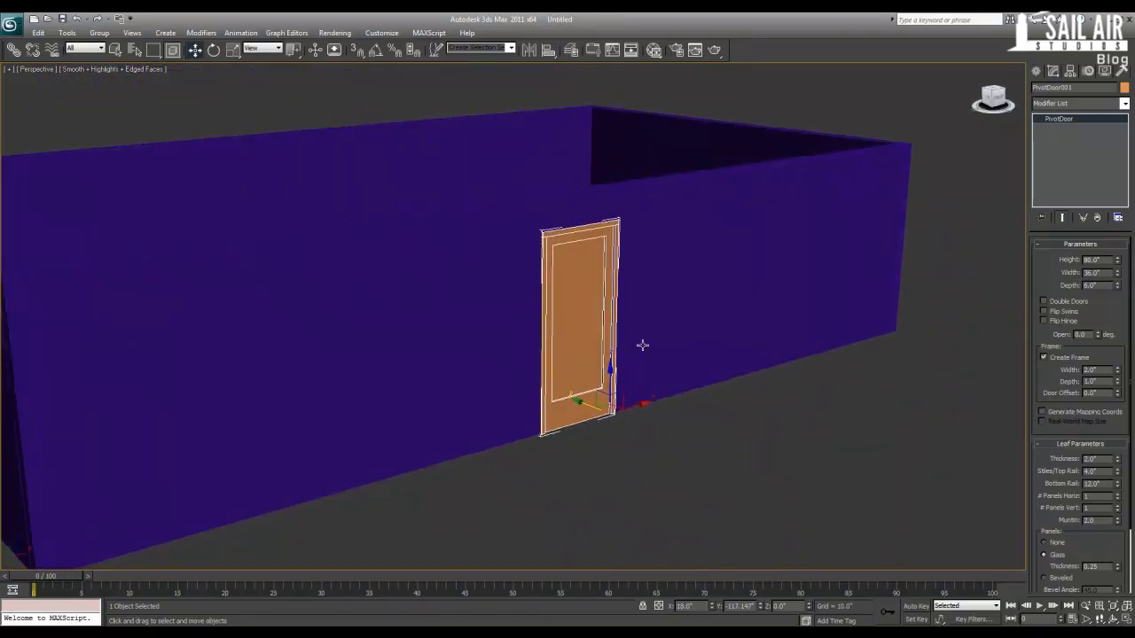
middle_click_drag(641, 342, 720, 373, "alt")
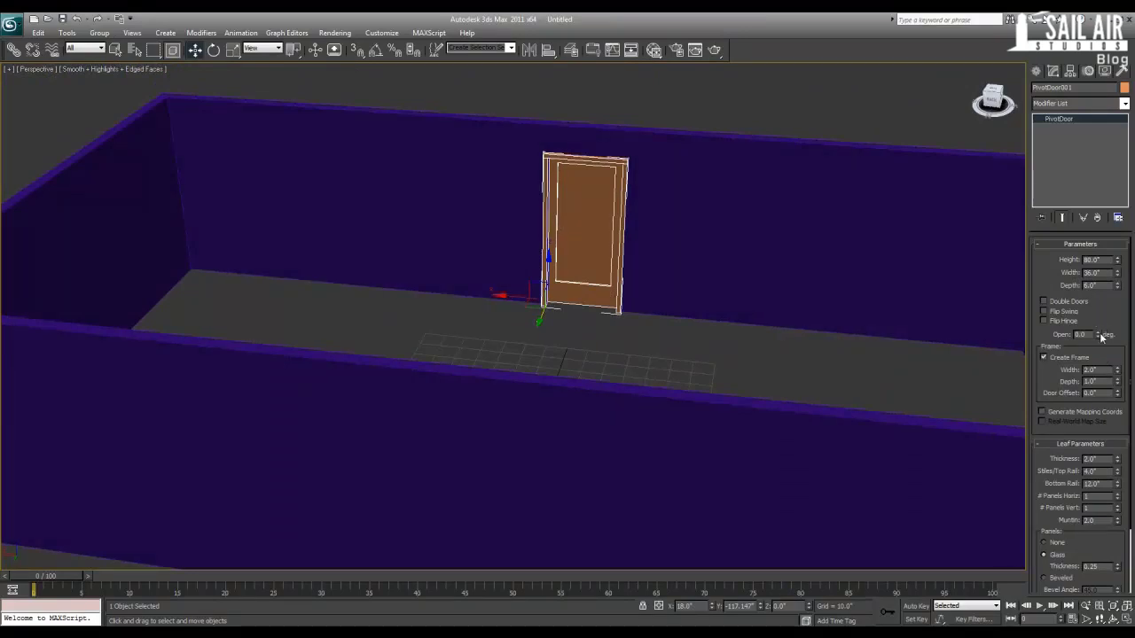
left_click_drag(1098, 335, 1046, 274)
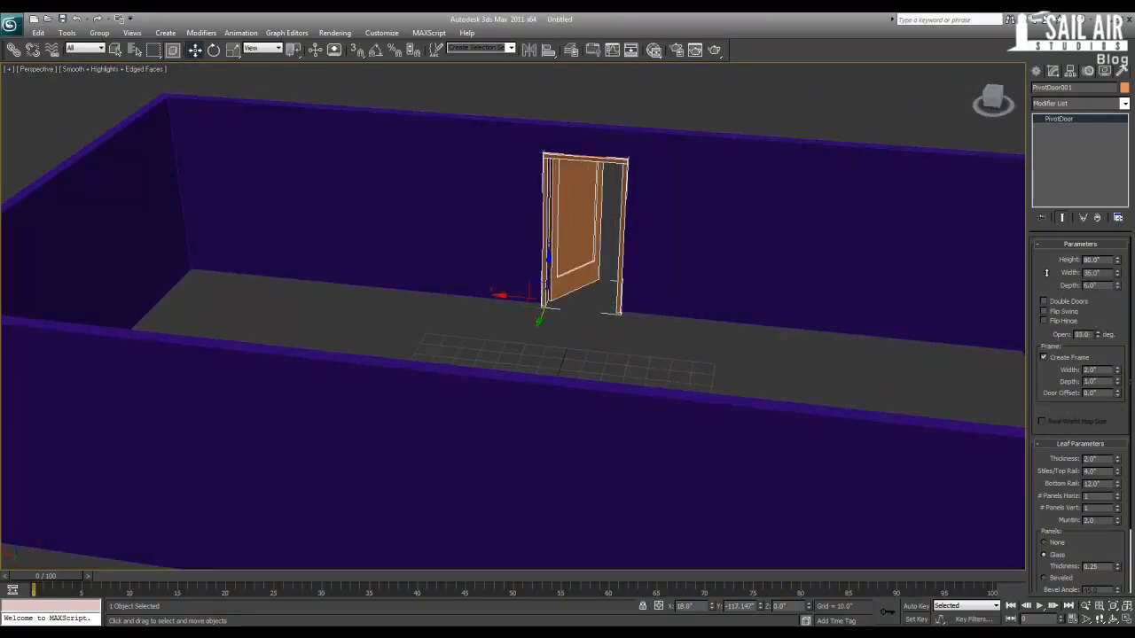
- Slide the door along the front wall, then move it across into the opposite long wall
left_click_drag(515, 293, 373, 266)
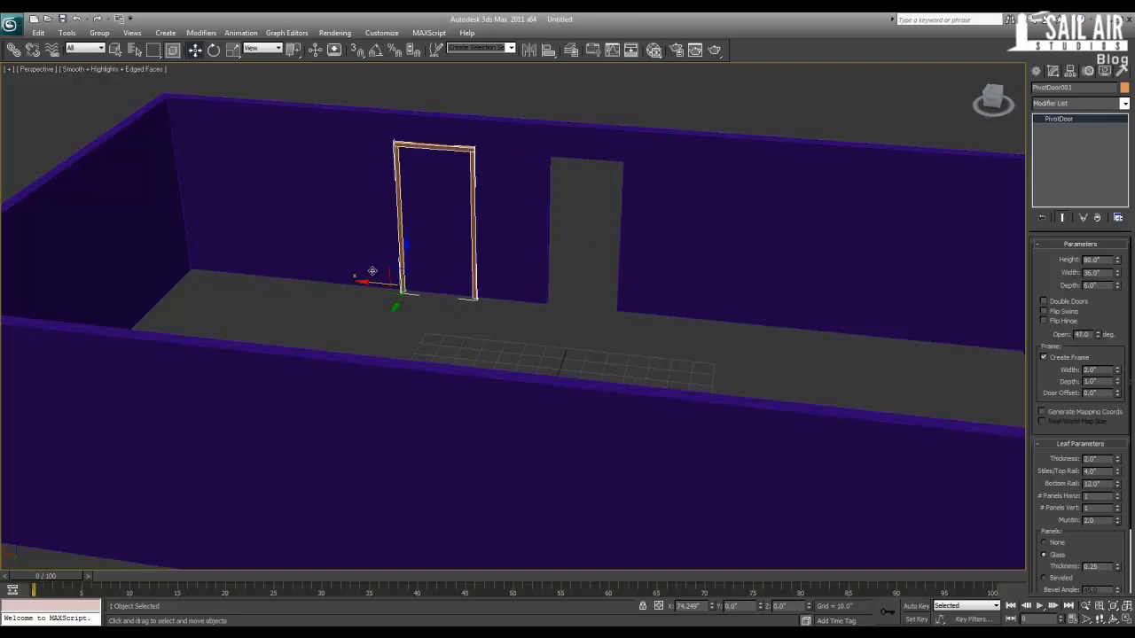
left_click_drag(372, 270, 610, 305)
middle_click_drag(610, 304, 436, 296, "alt")
left_click_drag(478, 446, 586, 268)
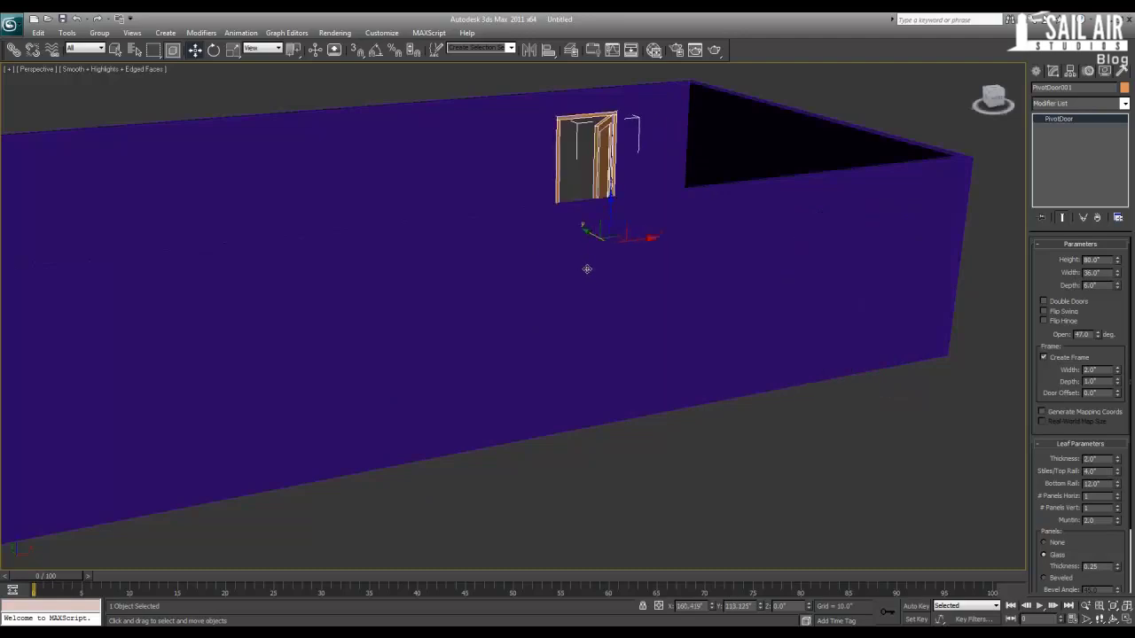
middle_click_drag(547, 285, 324, 210, "alt")
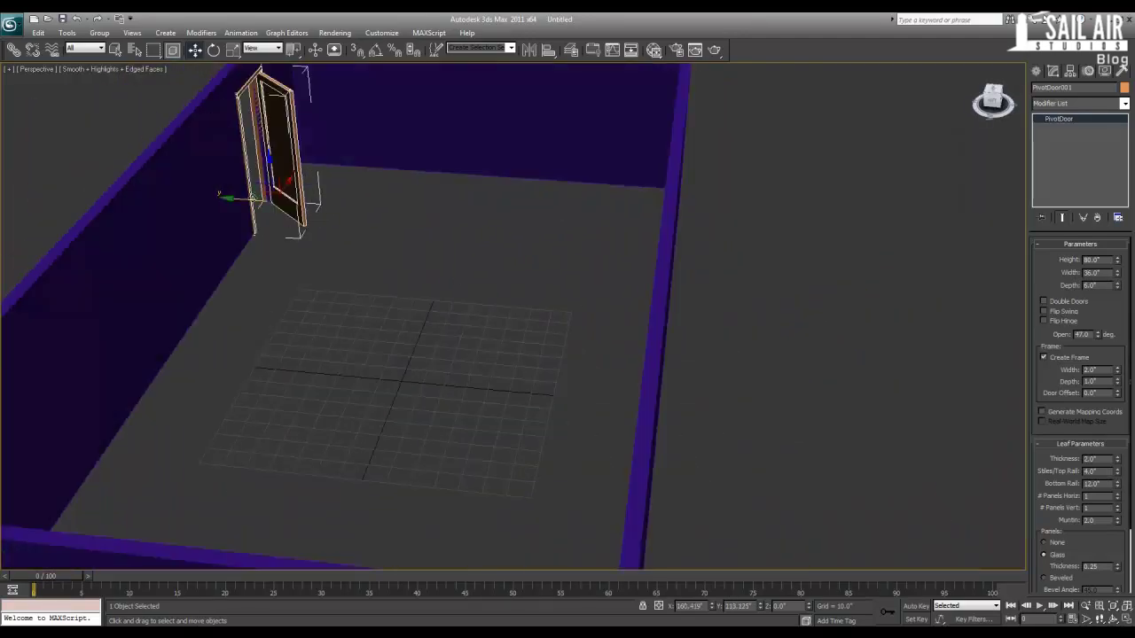
- Move the door back into the front wall at about Y -117.3 inches and set its X position to 18 inches
left_click_drag(251, 198, 633, 266)
middle_click_drag(633, 267, 805, 381, "alt")
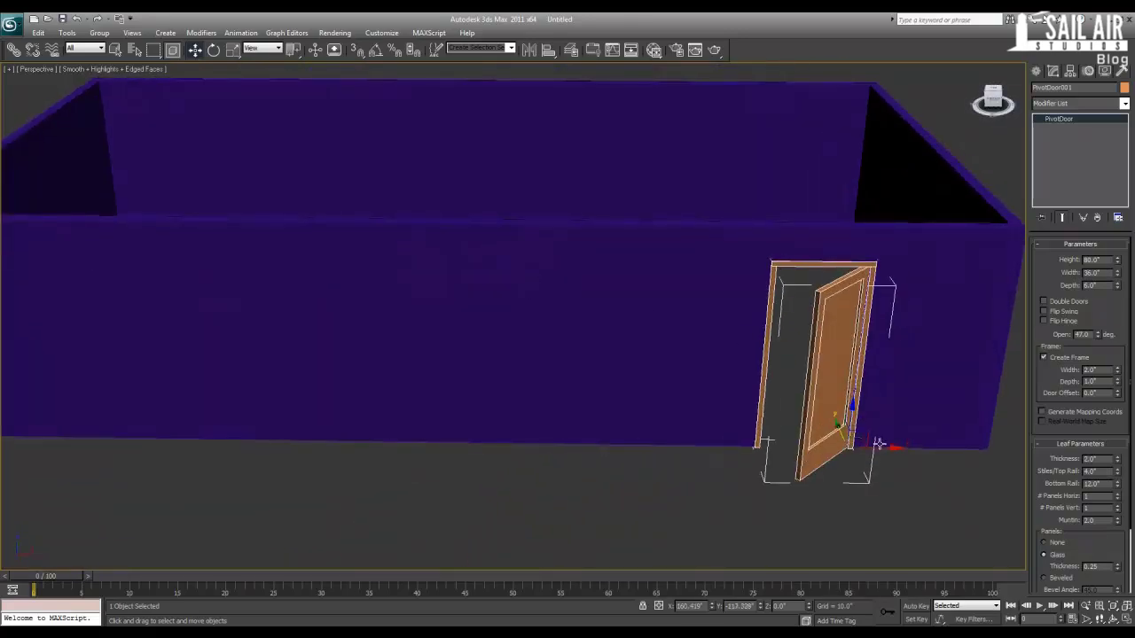
left_click_drag(878, 444, 593, 441)
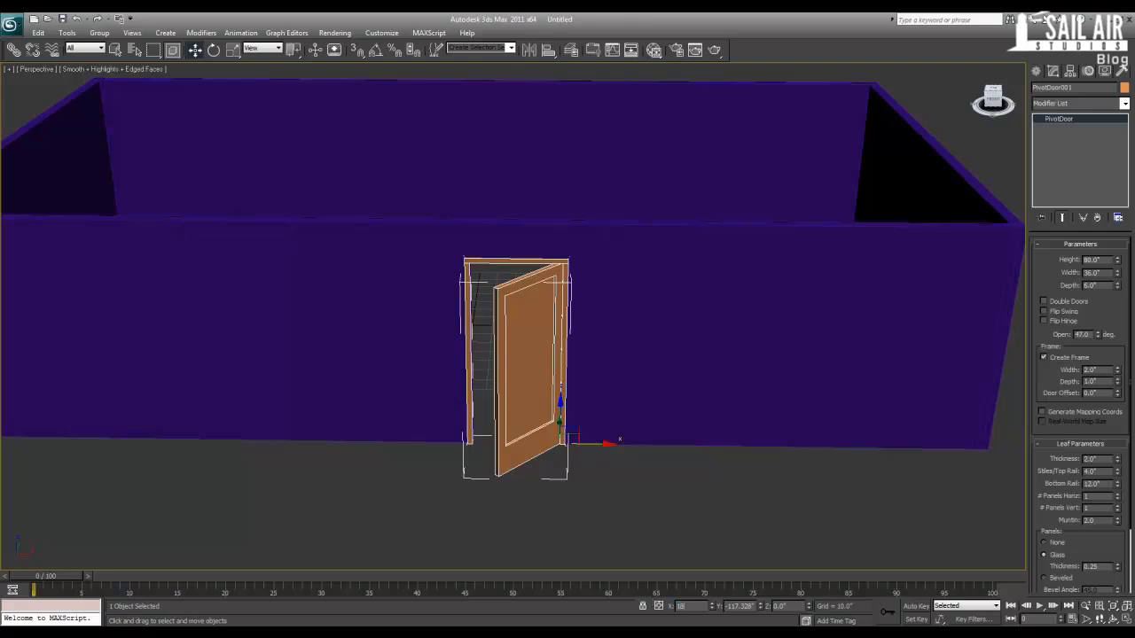
key("Return")
middle_click_drag(472, 420, 543, 407, "alt")
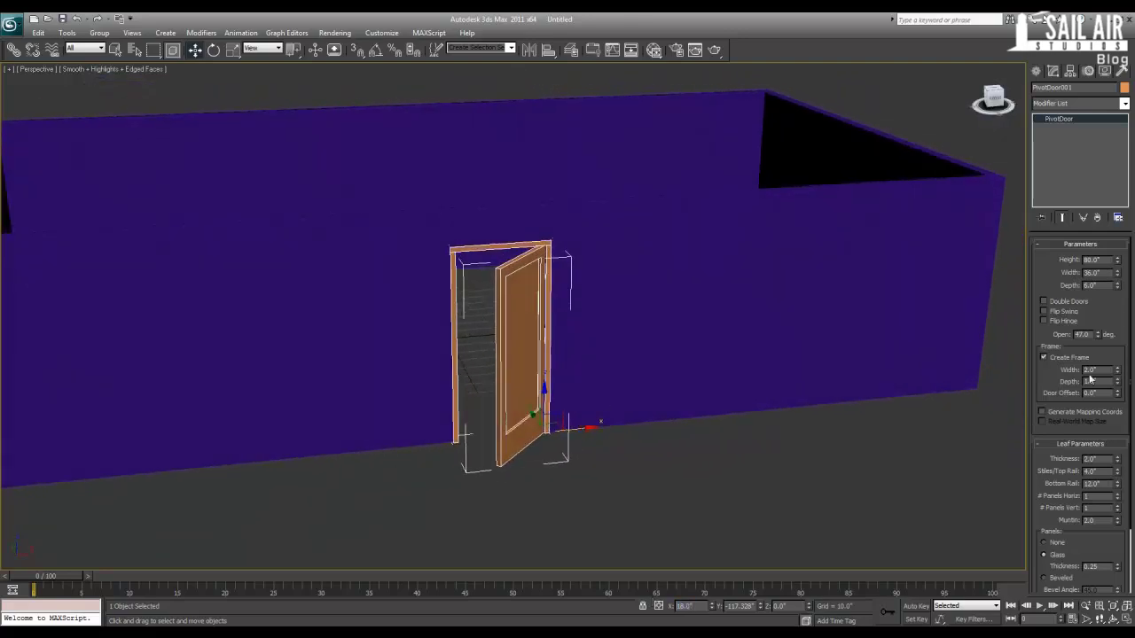
- Widen the command panel to two columns, then make the door a double door opened 75 degrees
left_click_drag(1092, 325, 1084, 260)
left_click_drag(1020, 284, 957, 274)
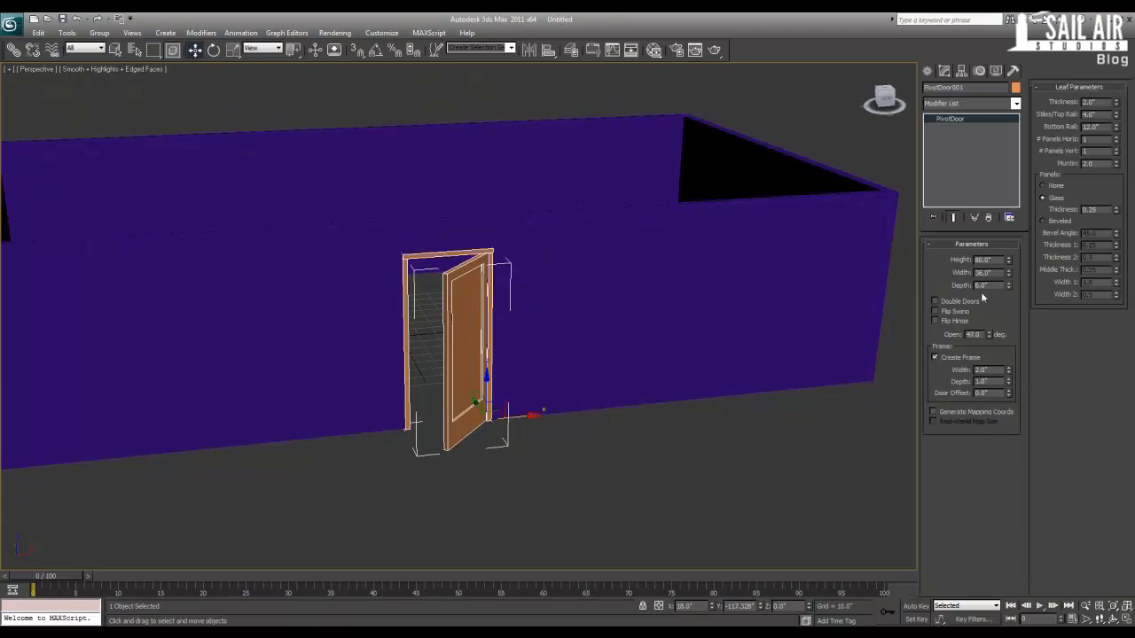
left_click(962, 301)
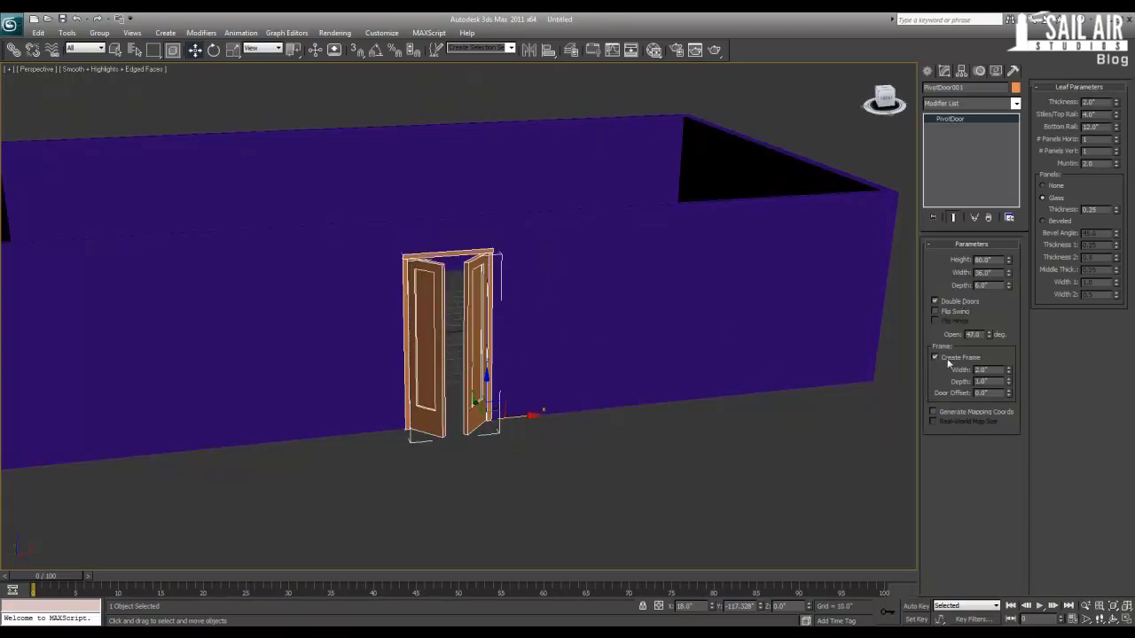
left_click_drag(989, 335, 957, 287)
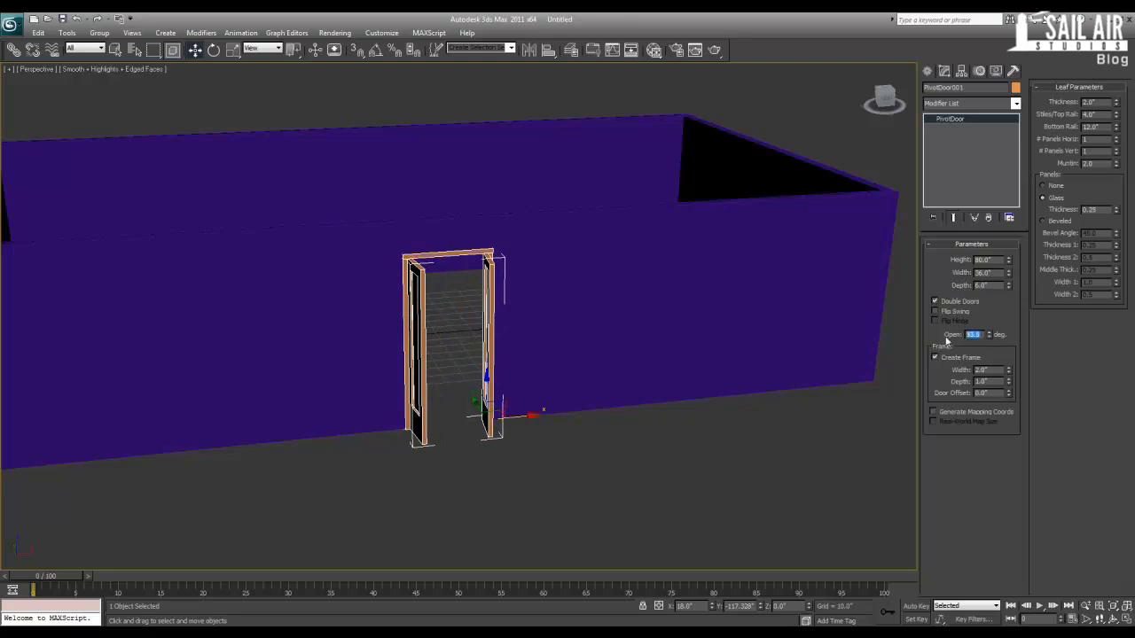
left_click_drag(947, 340, 947, 347)
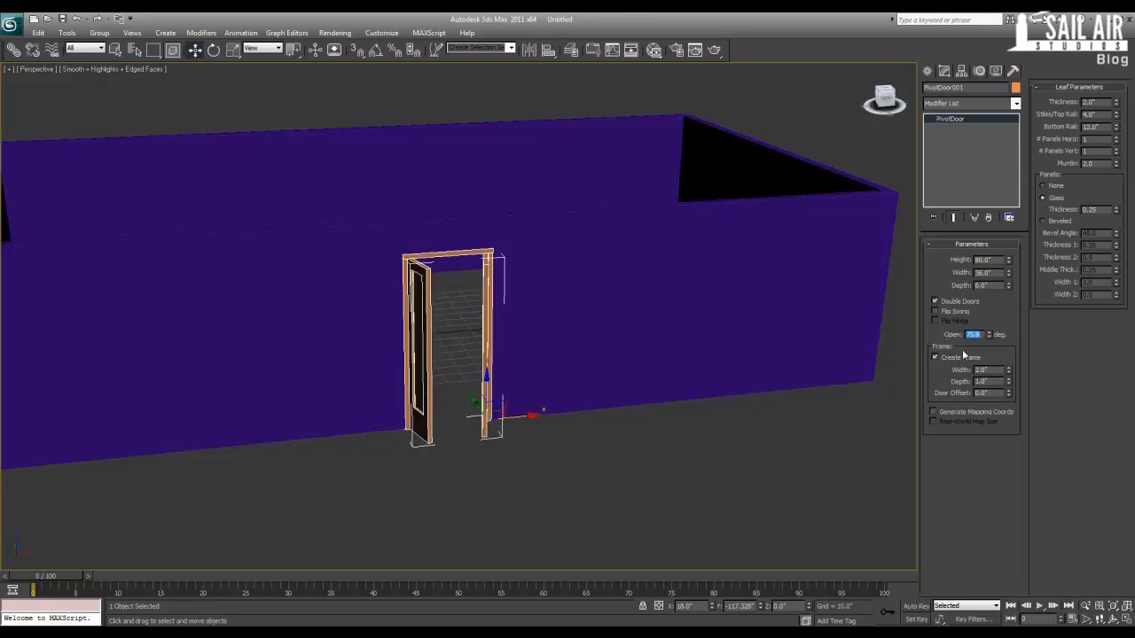
- Examine the door frame in the wall up close and try a different frame width
middle_click_drag(381, 346, 473, 370, "alt")
scroll(423, 396, "up", 5)
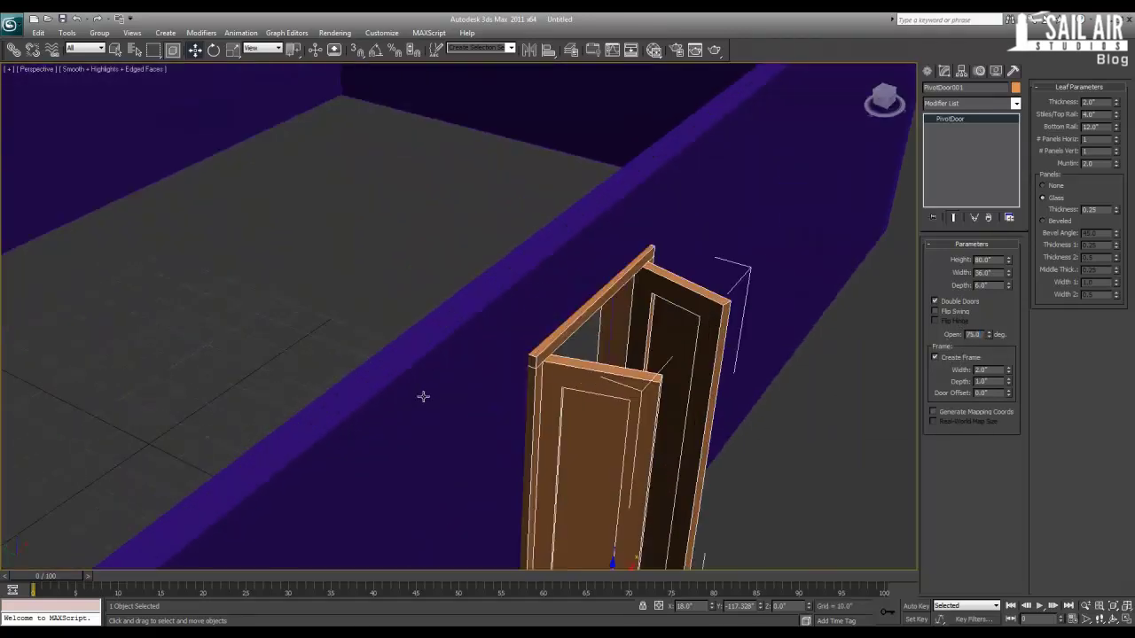
mouse_move(541, 404)
middle_mouse_down()
mouse_move(476, 409)
mouse_move(522, 411)
middle_mouse_up()
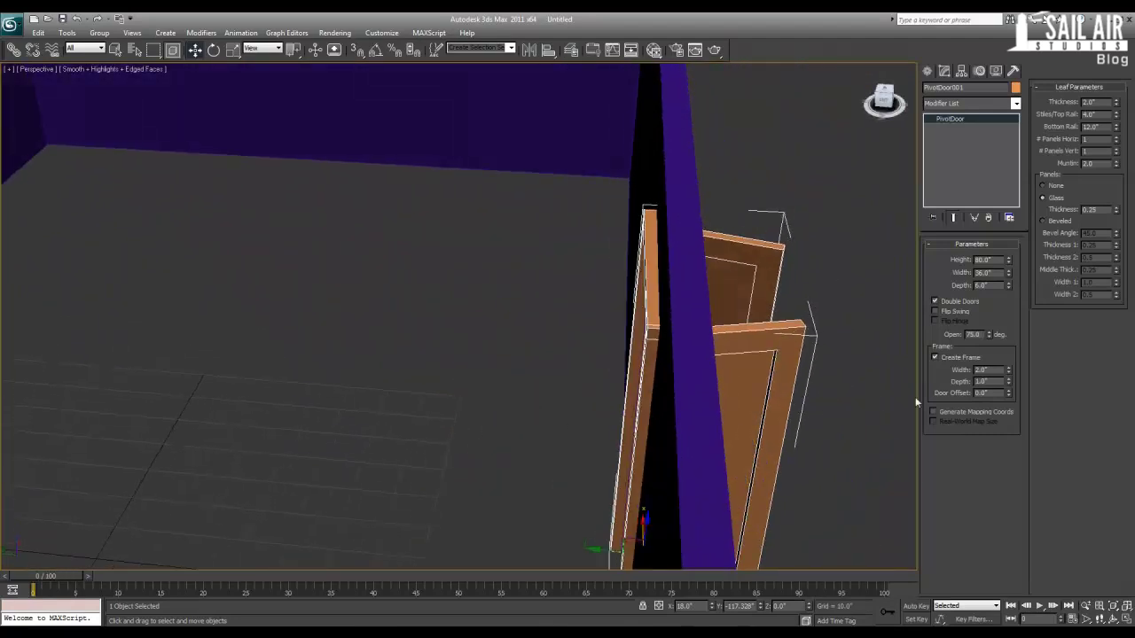
middle_click_drag(699, 332, 574, 410)
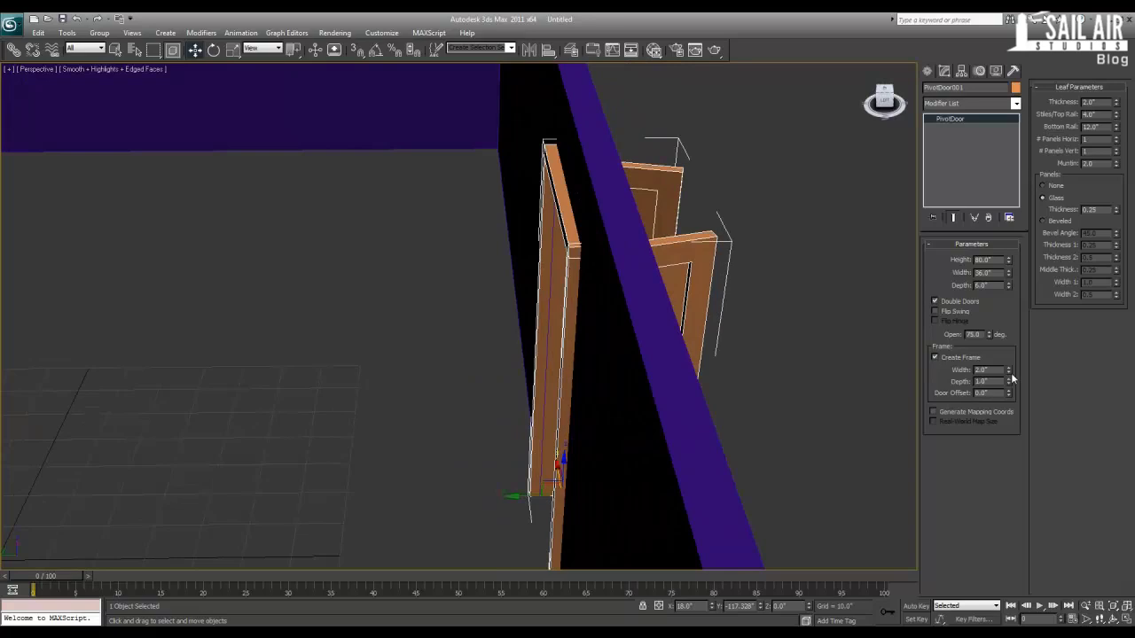
left_click_drag(1009, 373, 1019, 414)
middle_click_drag(523, 341, 492, 329, "alt")
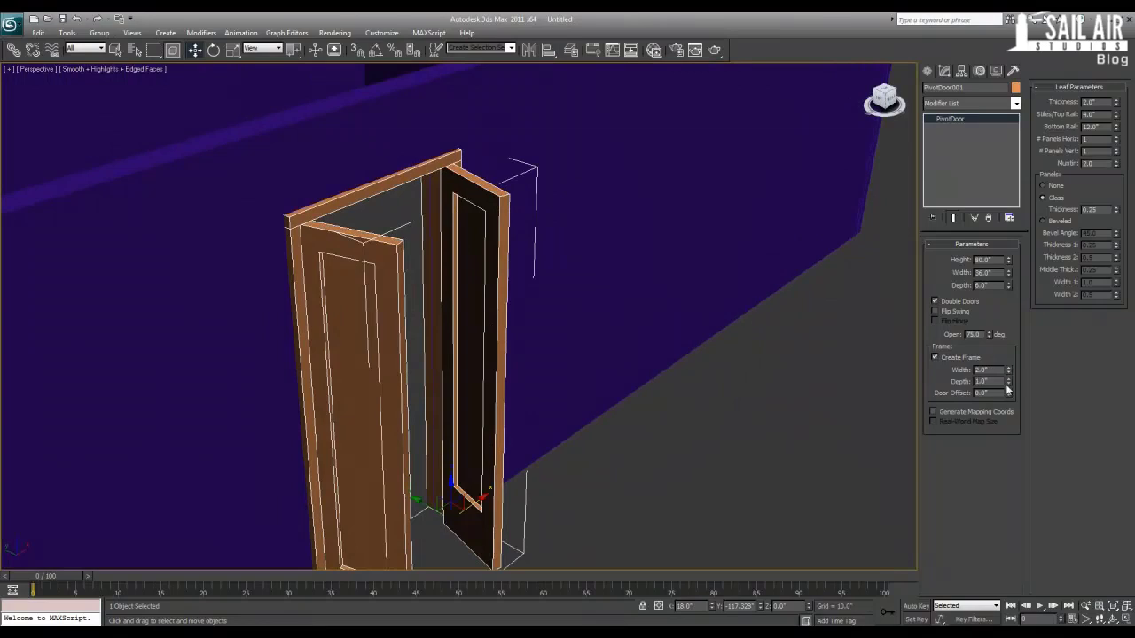
- Reduce the door frame's depth to 0.1 inches and move the door along Y to about -117.8 inches
left_click_drag(1008, 382, 1012, 430)
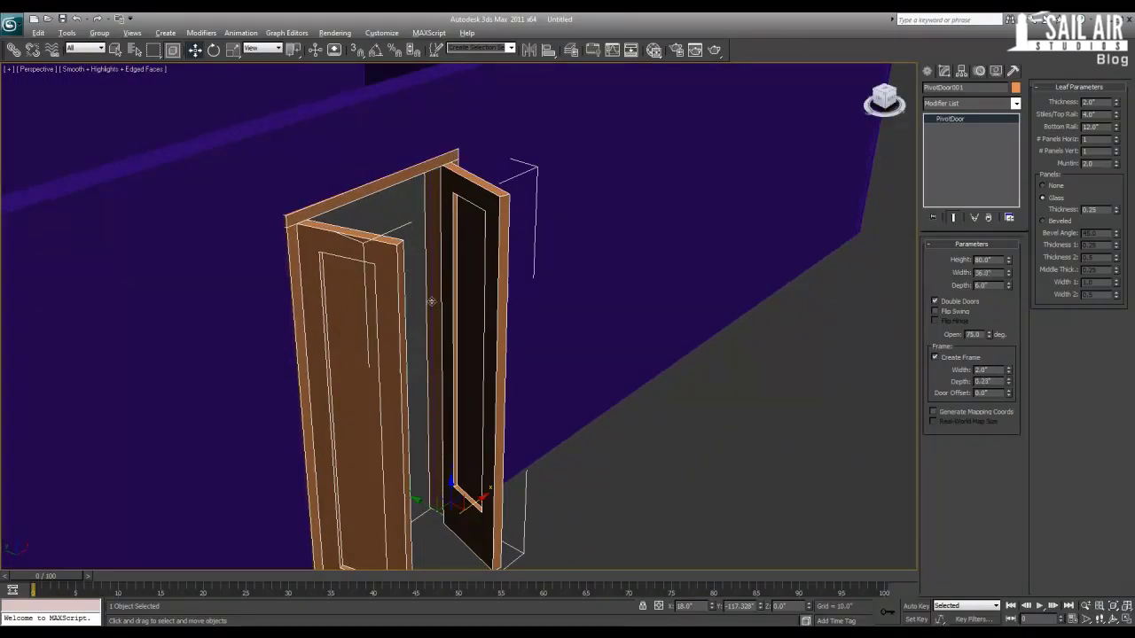
middle_click_drag(431, 302, 491, 314, "alt")
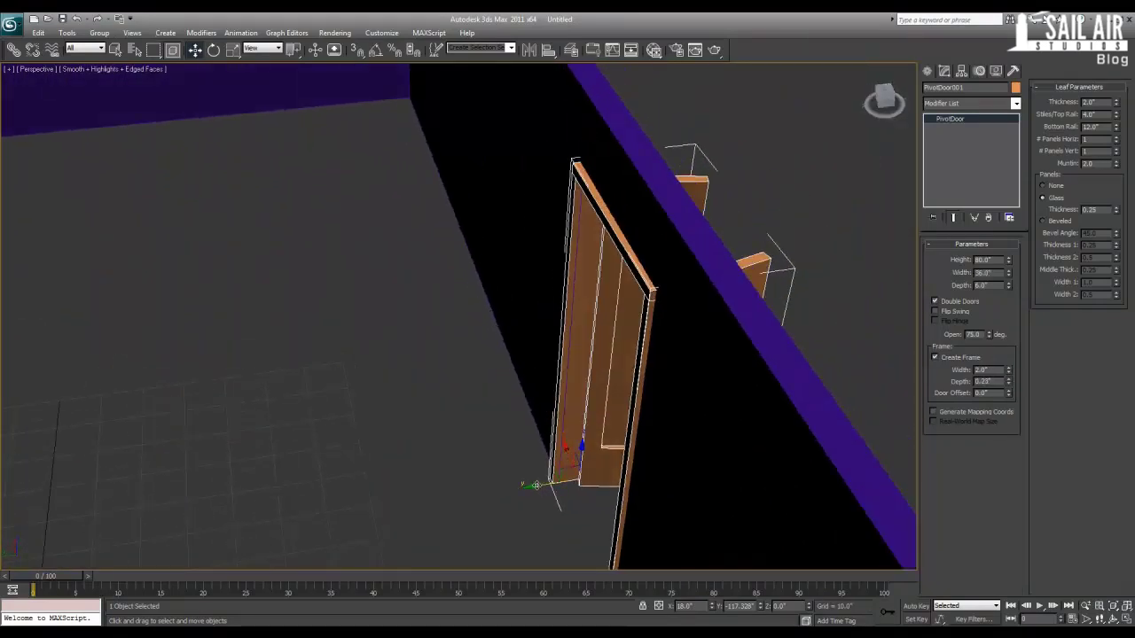
left_click_drag(537, 486, 541, 484)
middle_click_drag(596, 415, 574, 415, "alt")
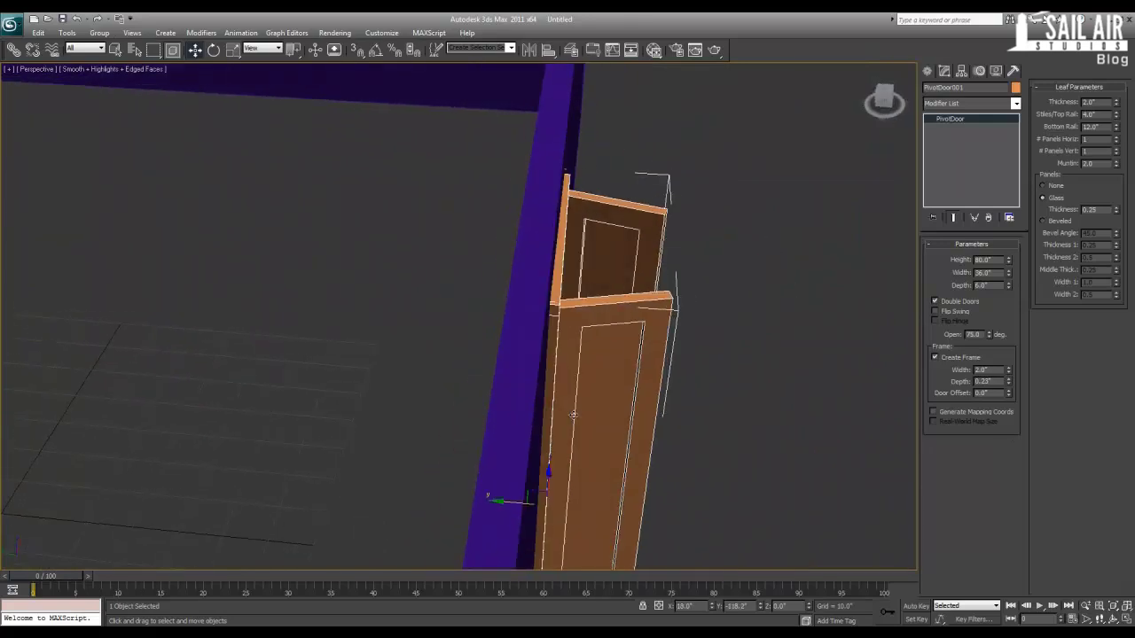
left_click_drag(1008, 386, 1008, 395)
middle_click_drag(528, 308, 542, 311, "alt")
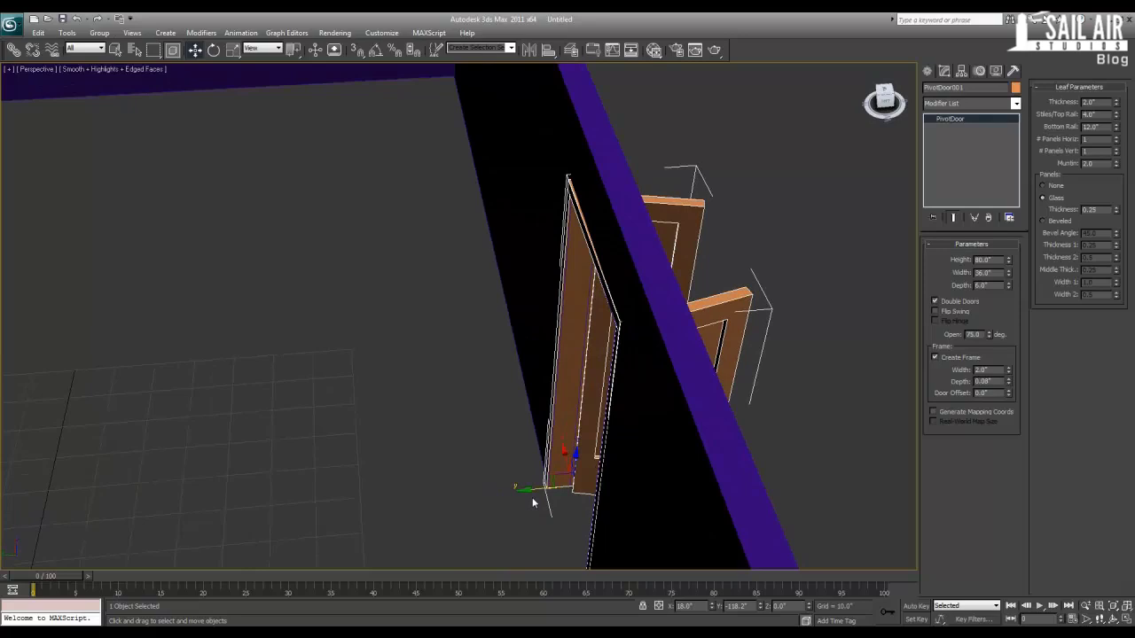
mouse_move(529, 489)
middle_mouse_down("alt")
mouse_move(496, 461)
mouse_move(505, 376)
mouse_move(577, 397)
middle_mouse_up("alt")
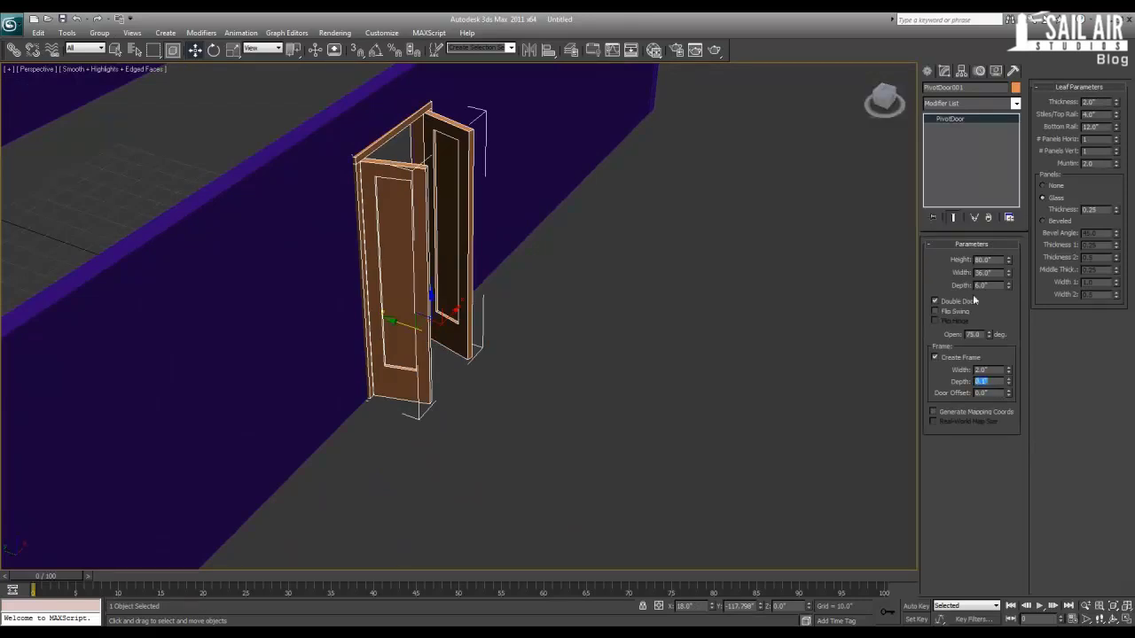
- Try different values for the door leaf's thickness and its stiles and top rail
middle_click_drag(592, 275, 536, 272, "alt")
middle_click_drag(500, 230, 477, 227)
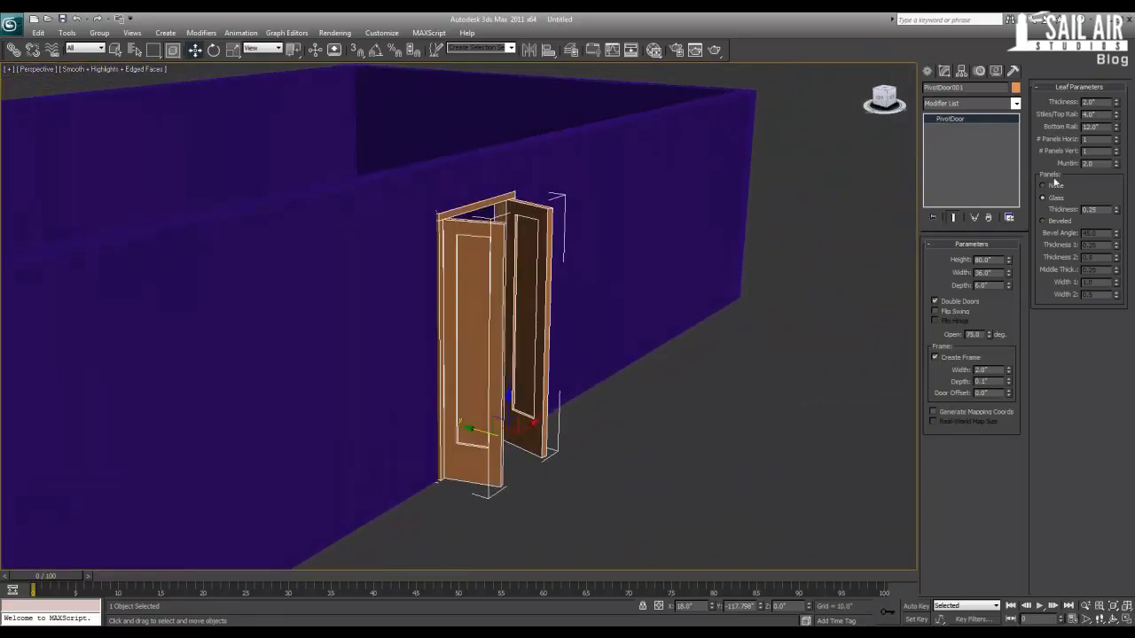
left_click_drag(1116, 106, 1003, 107)
left_click_drag(1116, 114, 1103, 139)
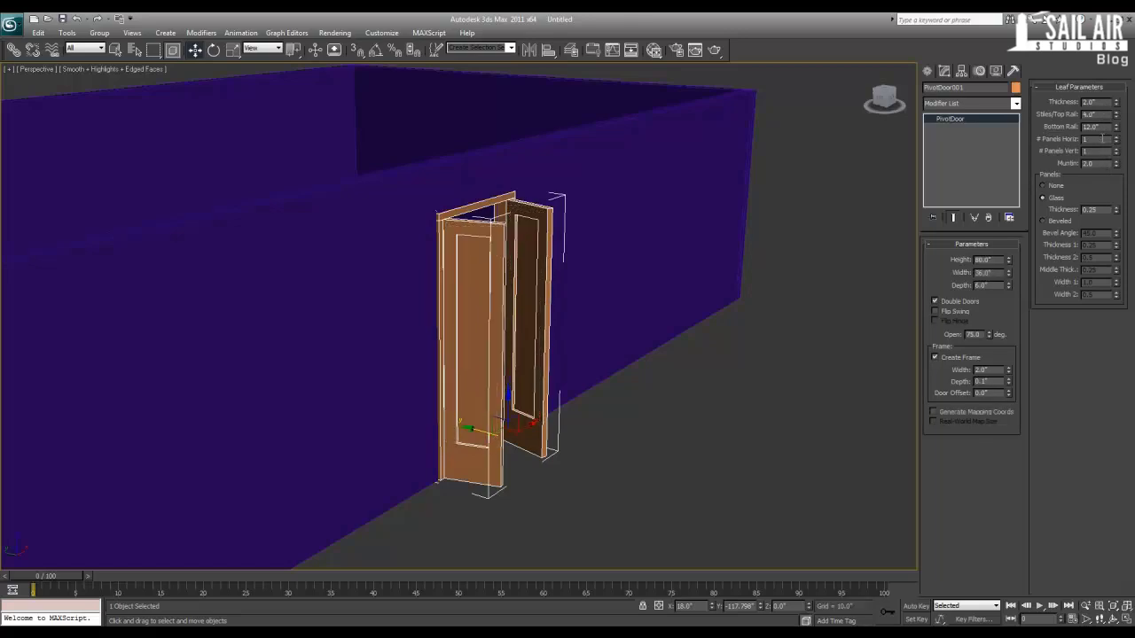
- Compare the None, Glass and Beveled panel types on the door leaves and set the panels to None
left_click(1056, 187)
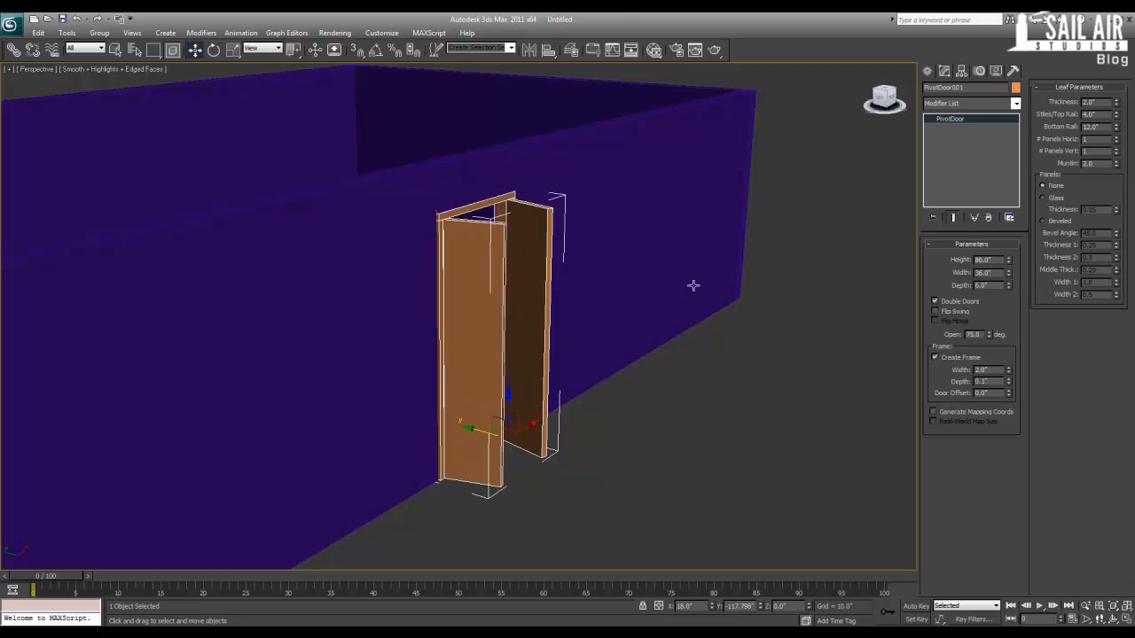
left_click(1051, 198)
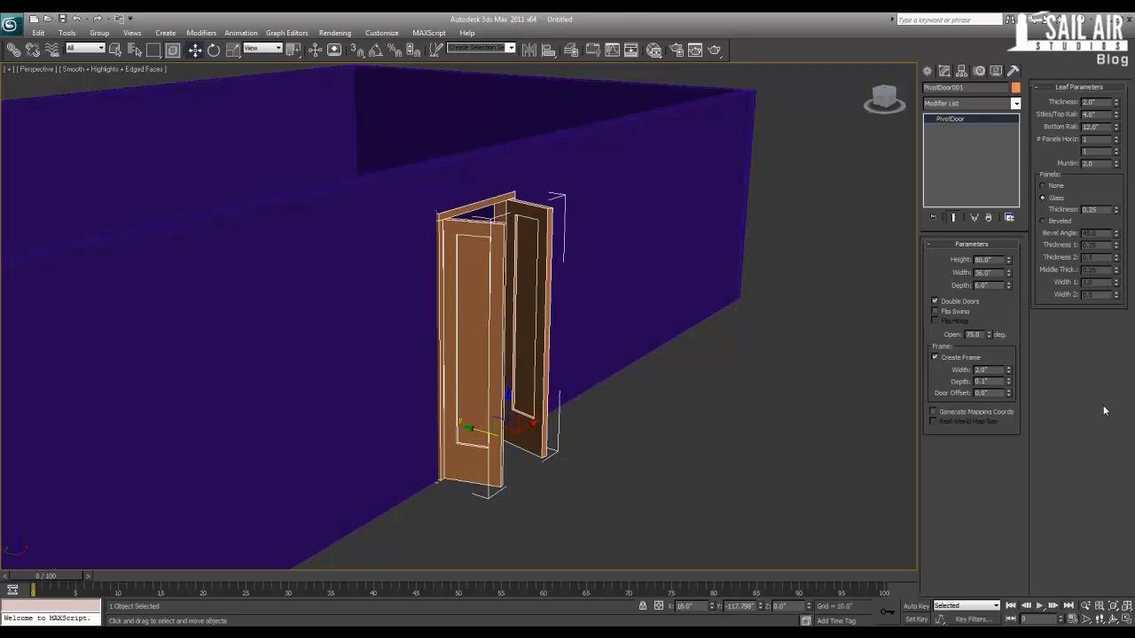
left_click(1061, 221)
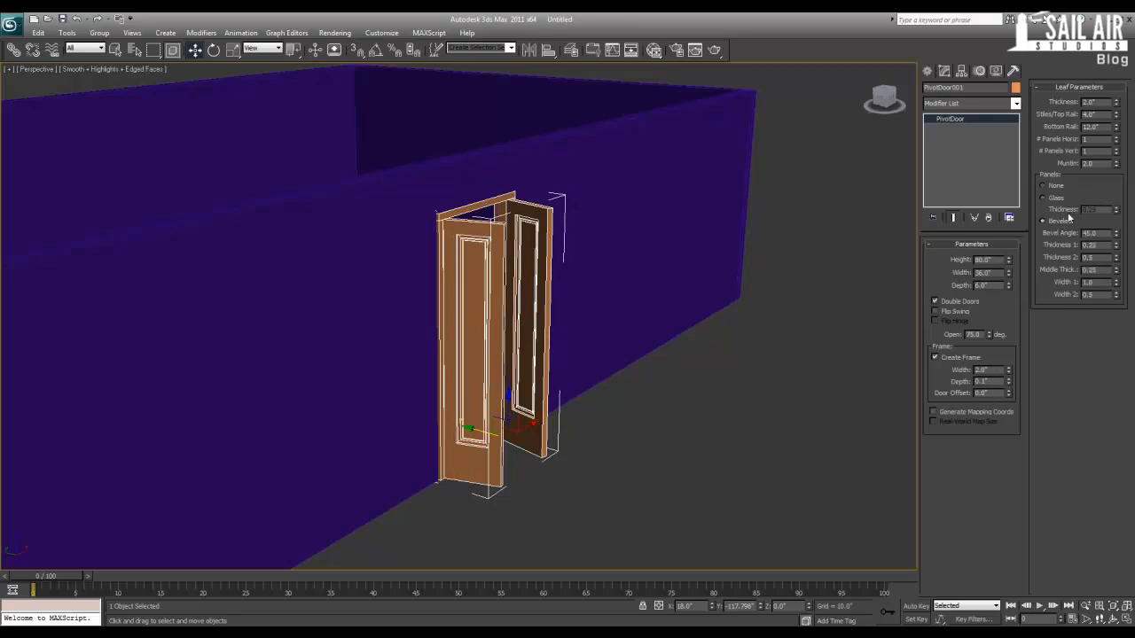
left_click(1055, 187)
middle_click_drag(536, 422, 472, 445, "alt")
scroll(472, 446, "down", 5)
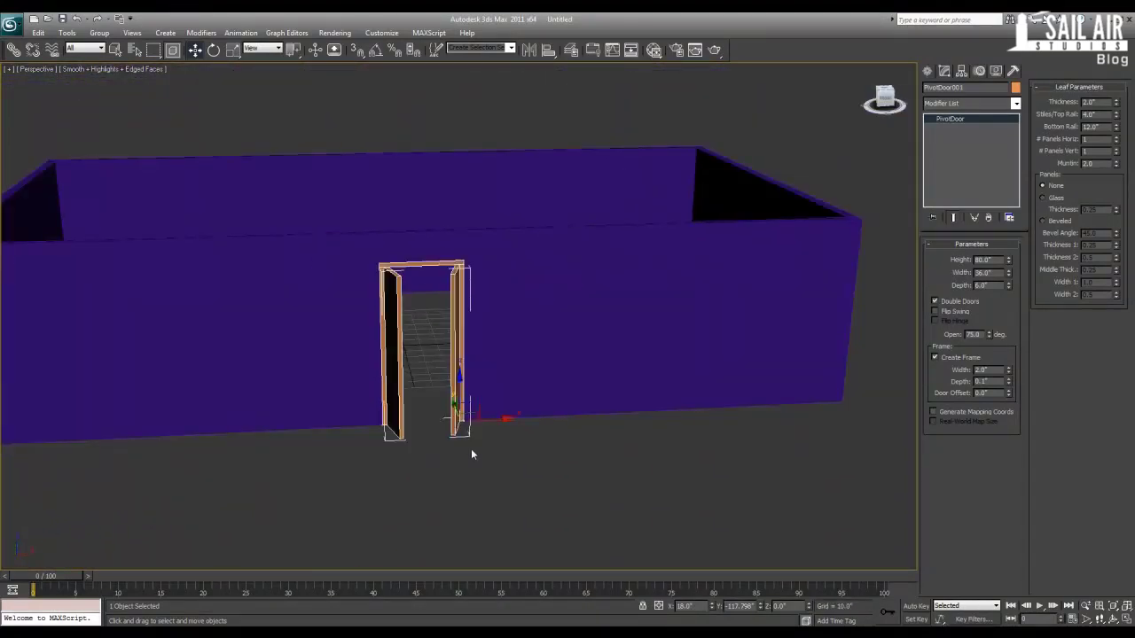
- Switch the object creation category from Doors to Standard Primitives
middle_click_drag(387, 456, 399, 372, "alt")
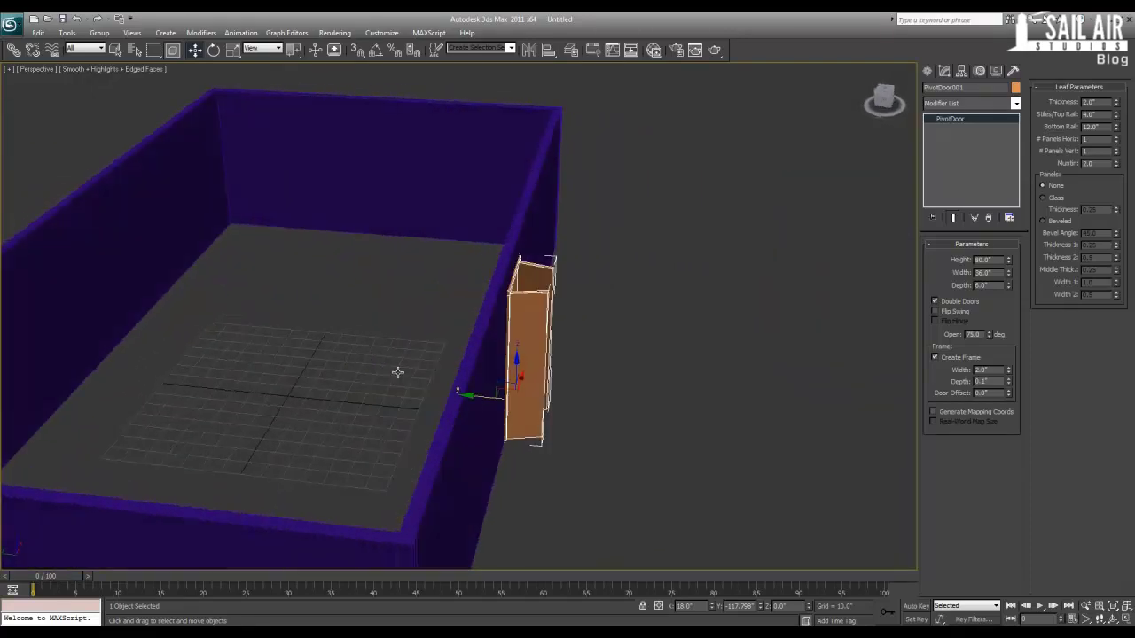
left_click(927, 72)
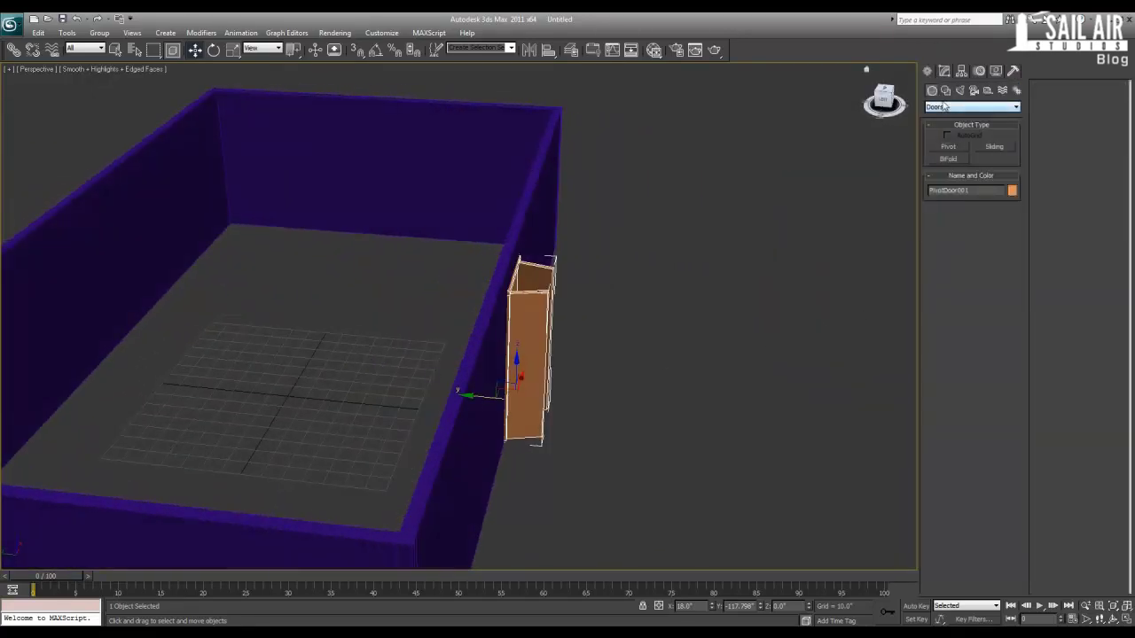
left_click(945, 106)
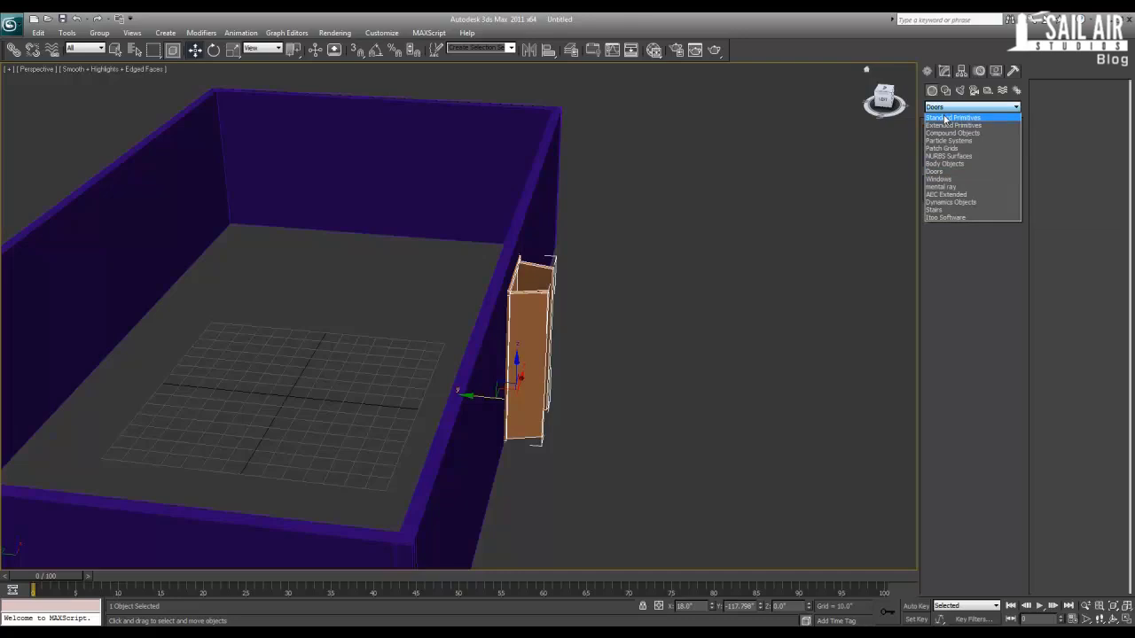
left_click(945, 118)
middle_click_drag(441, 355, 830, 293, "alt")
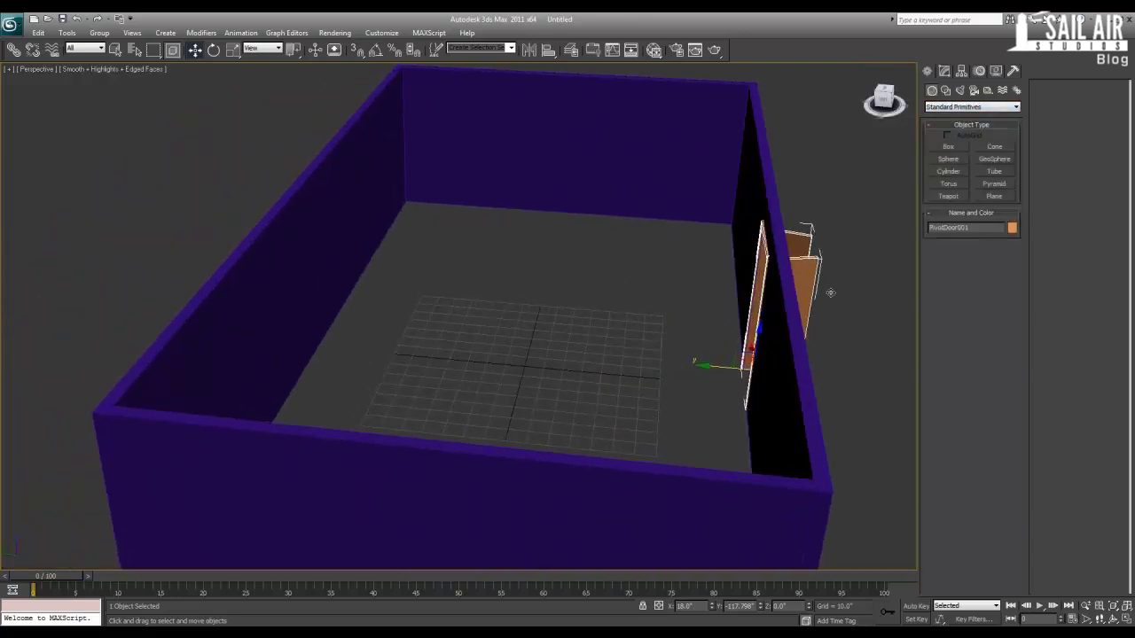
- Draw a floor plane inside the walls, about 204 inches long and 323 inches wide
left_click(995, 196)
left_click_drag(413, 213, 733, 545)
right_click(715, 526)
middle_click_drag(676, 497, 641, 417)
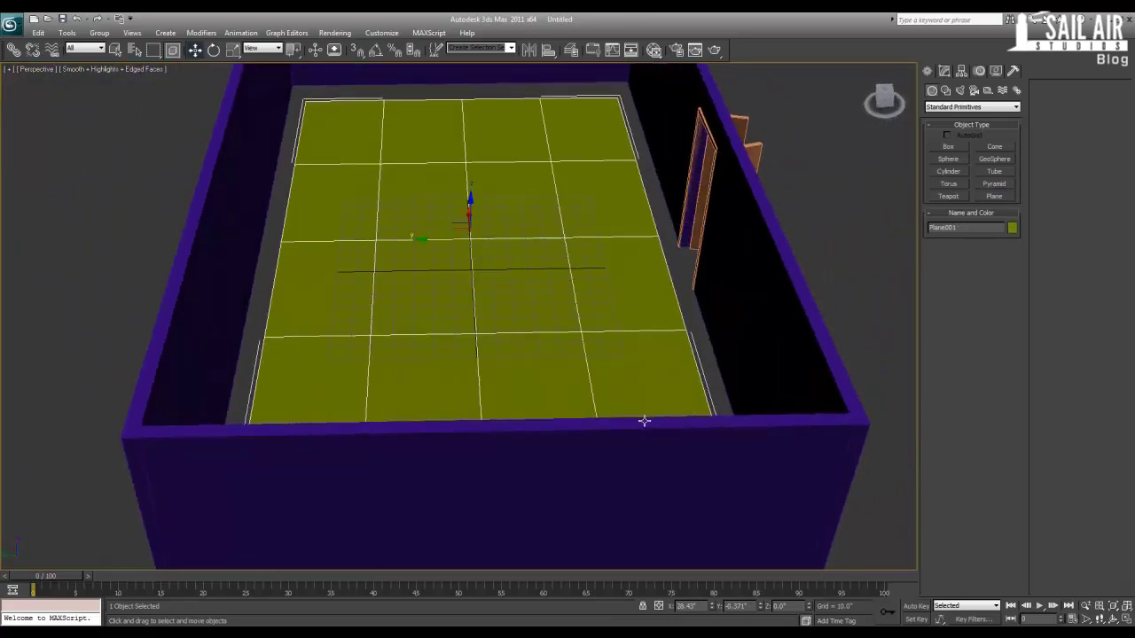
- Set the floor plane's length to 230 inches and its width to 430 inches
left_click(944, 71)
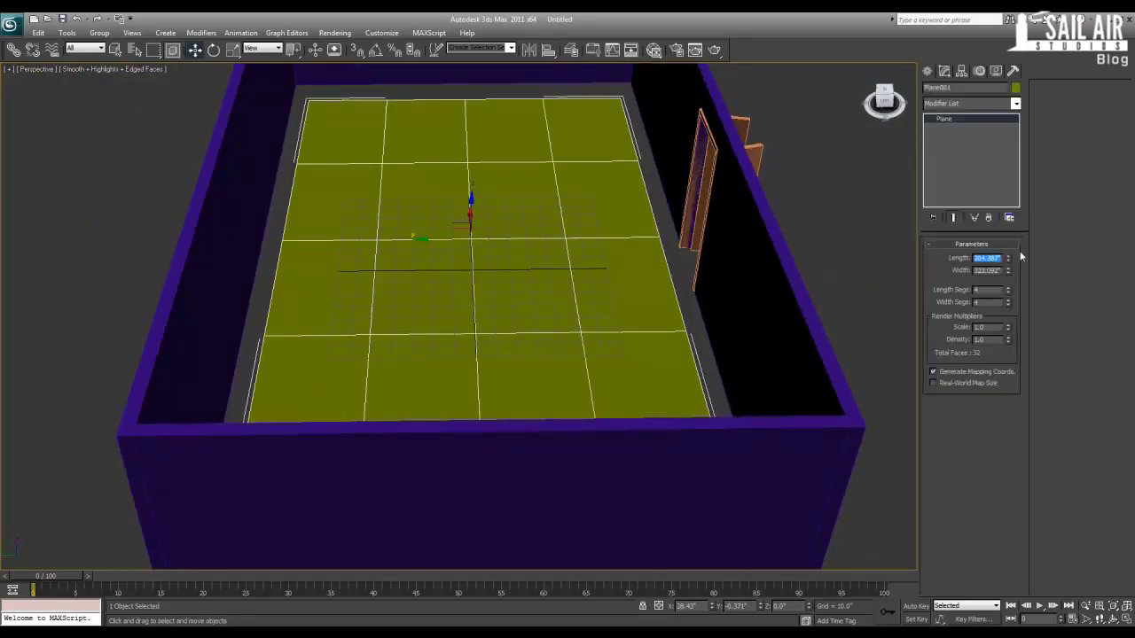
type("480")
key("Tab")
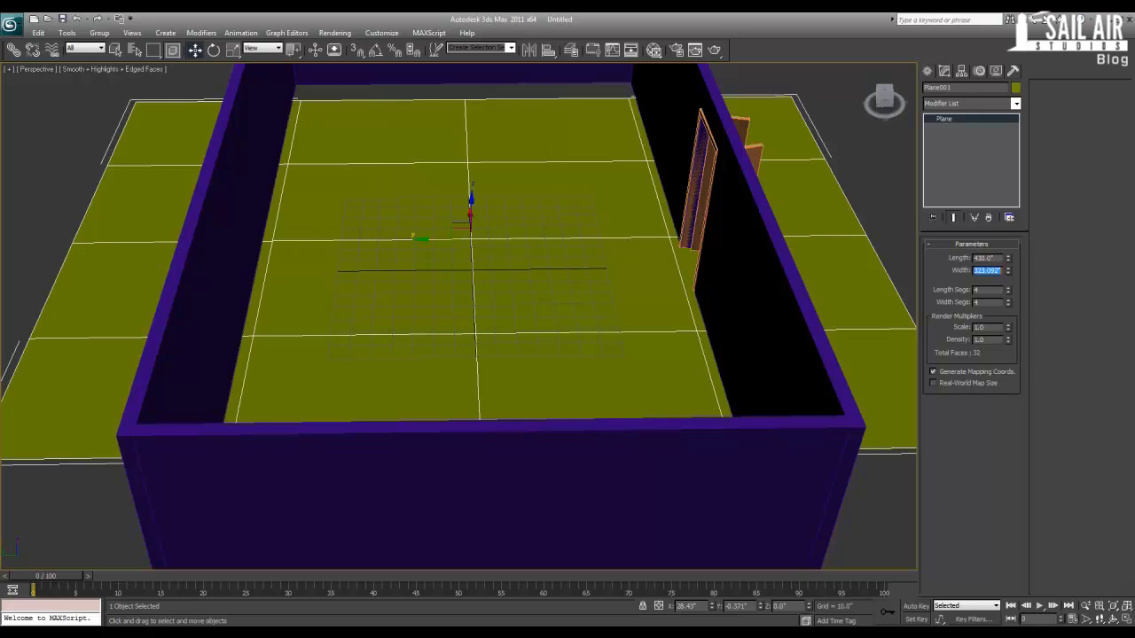
key("shift+Tab")
type("238")
key("Tab")
type("430")
key("Return")
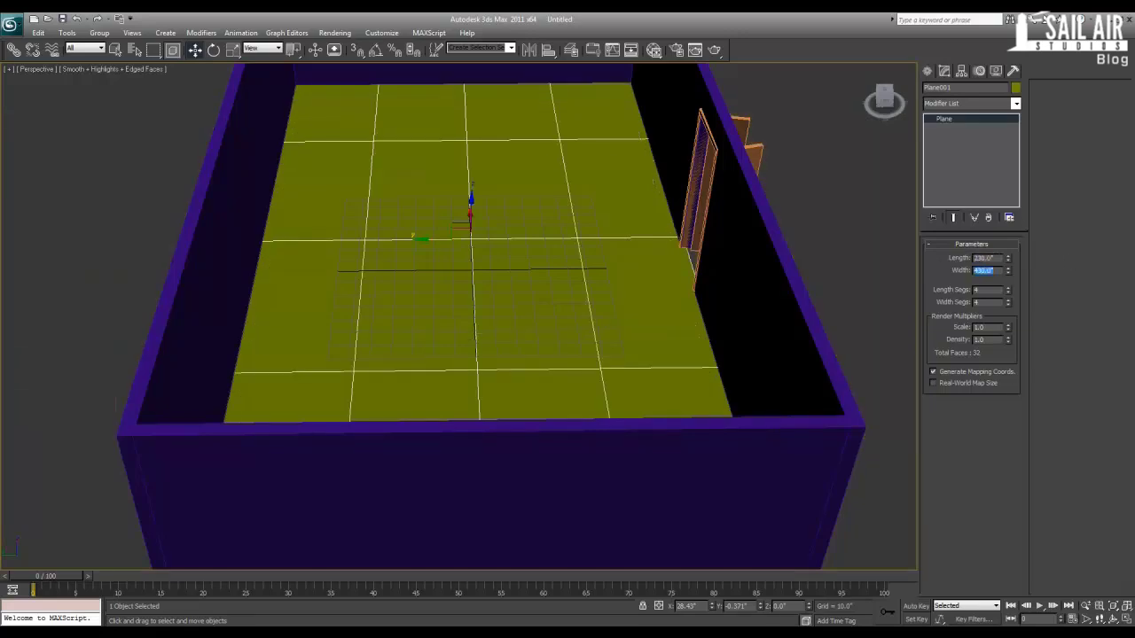
- Center the floor plane at X 0 and Y 0 and reduce its length and width segments to 1
middle_click_drag(566, 238, 518, 250, "alt")
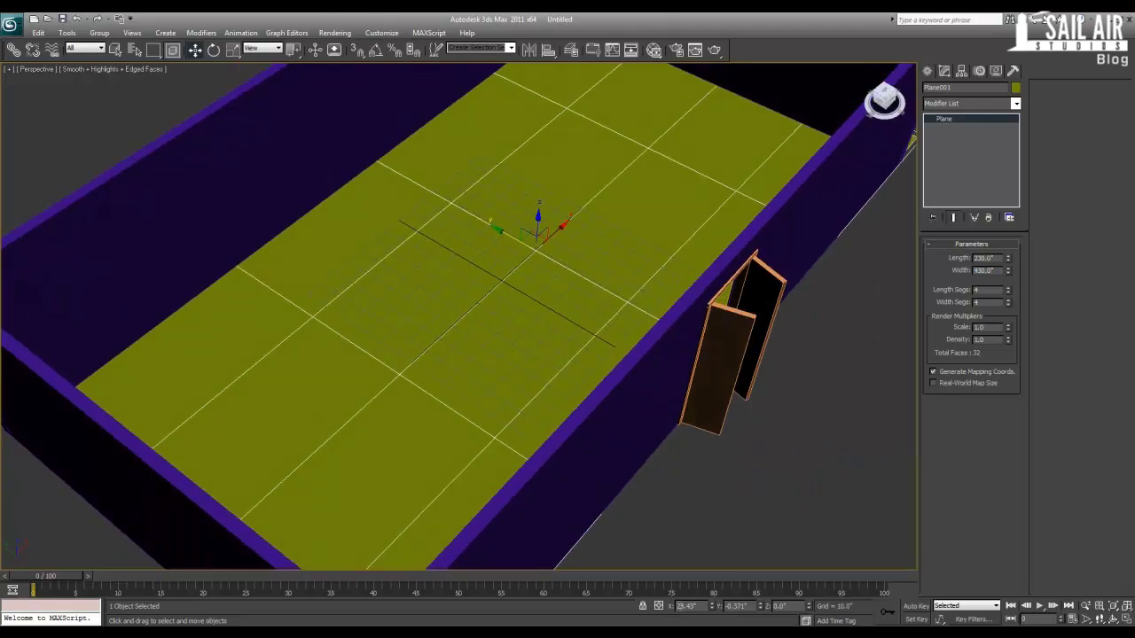
right_click(713, 608)
right_click(759, 608)
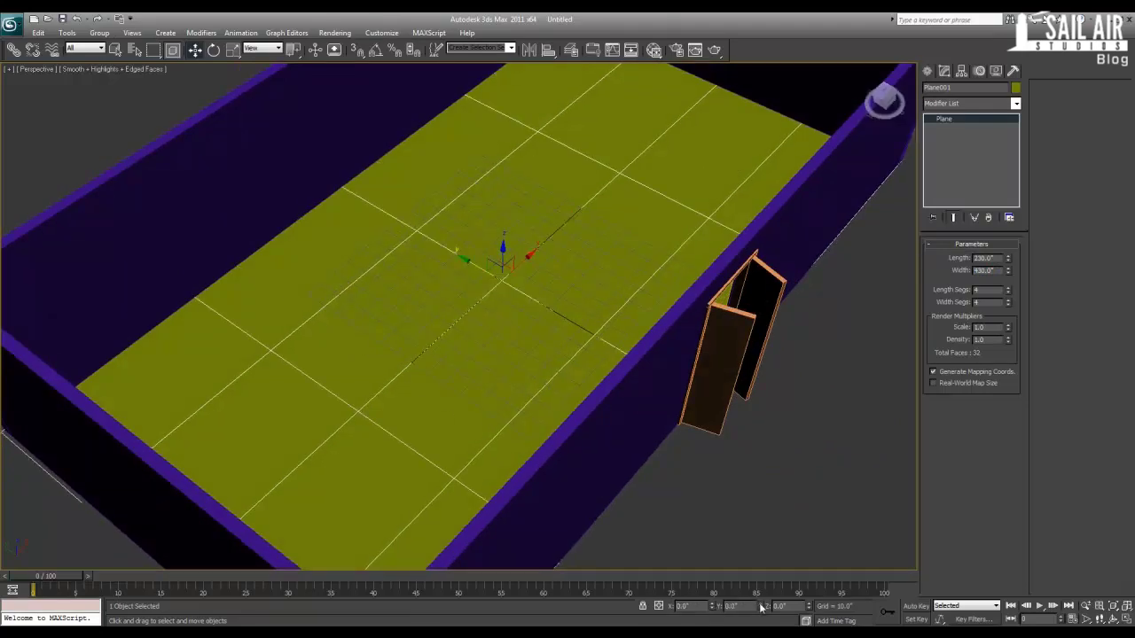
scroll(416, 346, "down", 3)
middle_click_drag(419, 392, 452, 293, "alt")
right_click(1008, 290)
right_click(1008, 302)
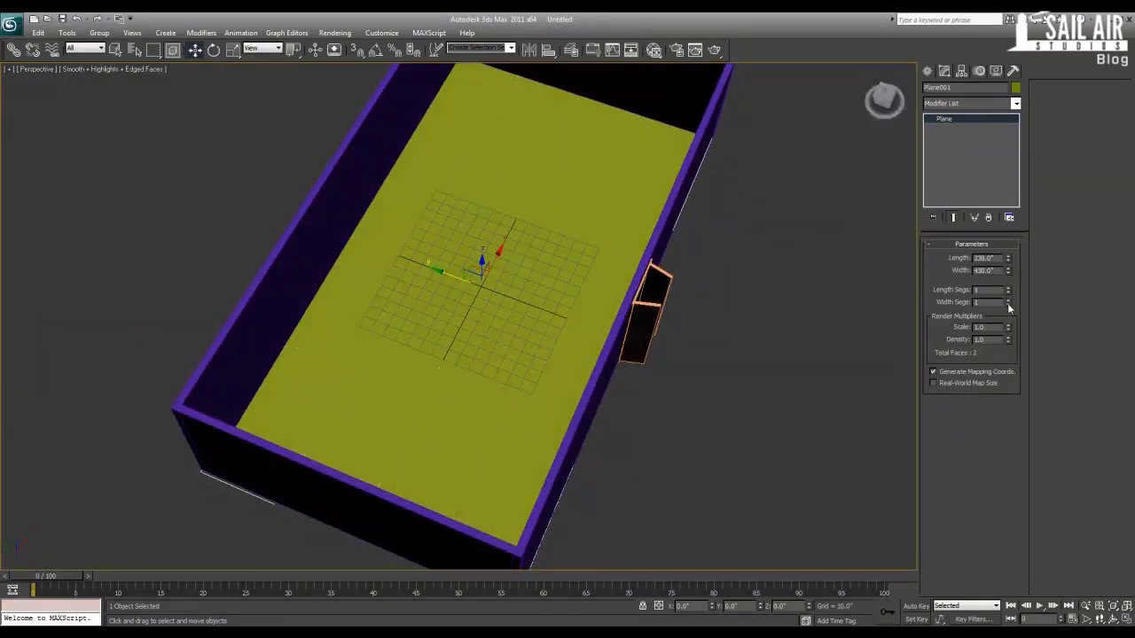
middle_click_drag(518, 372, 528, 346, "alt")
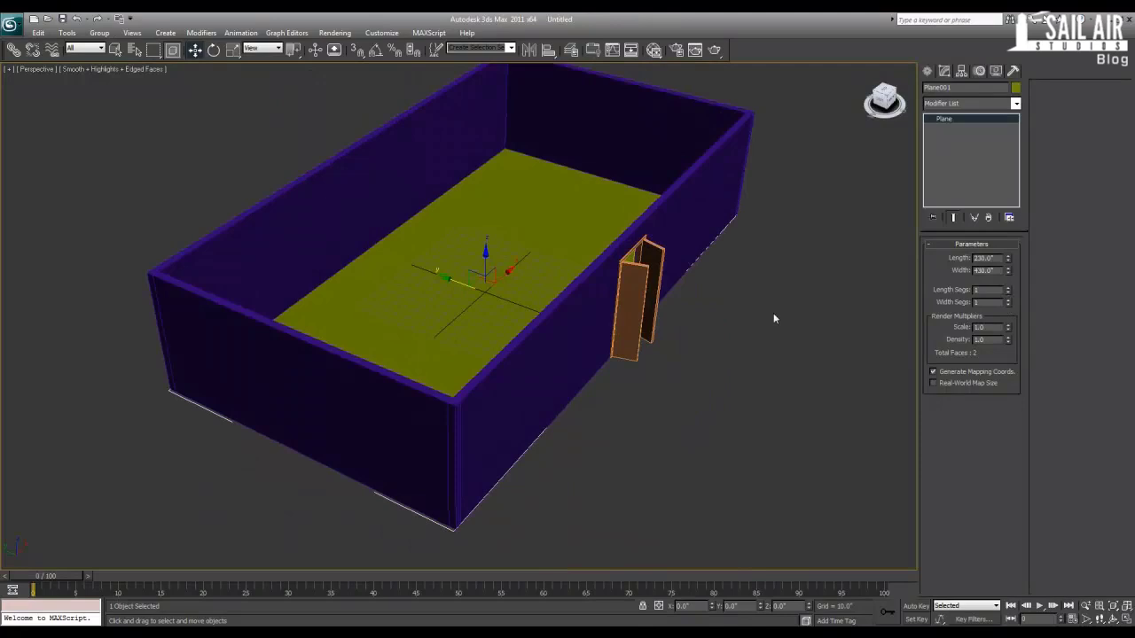
left_click(749, 289)
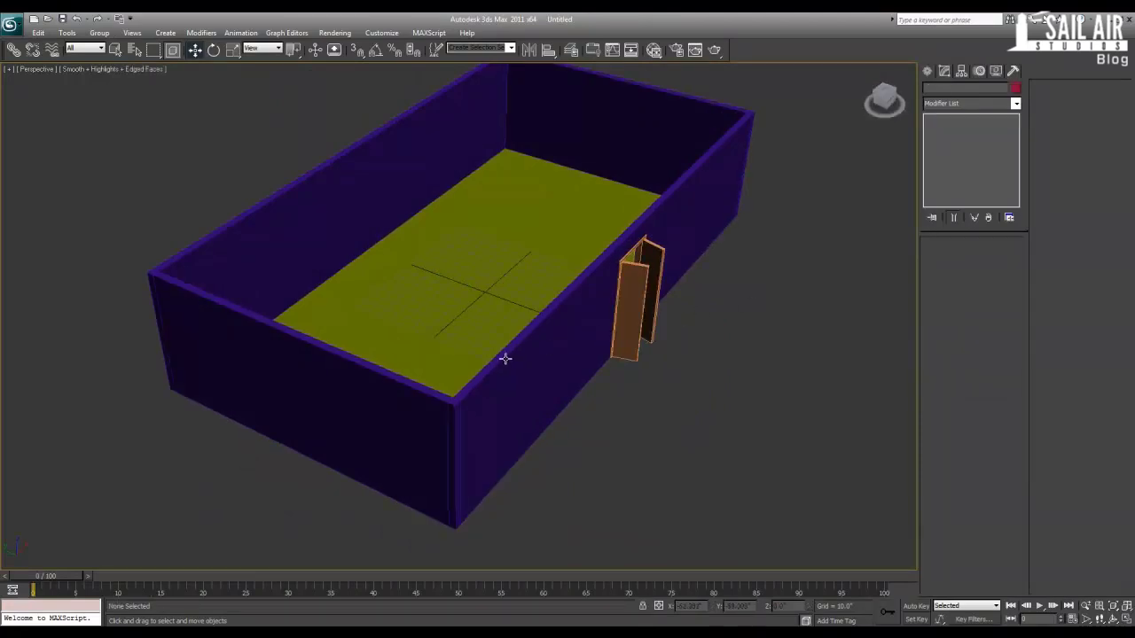
- Copy the floor plane straight up as a ceiling and set the copy's Z position to 96 inches
middle_click_drag(468, 355, 489, 322, "alt")
left_click(492, 321)
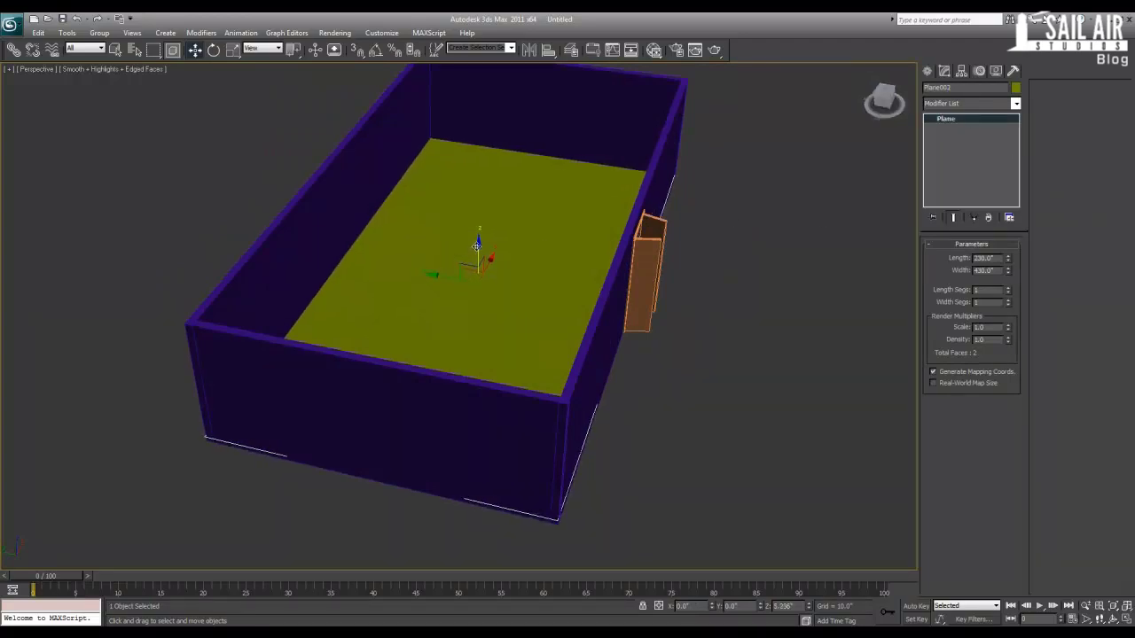
left_click_drag(479, 252, 460, 146, "shift")
left_click(570, 375)
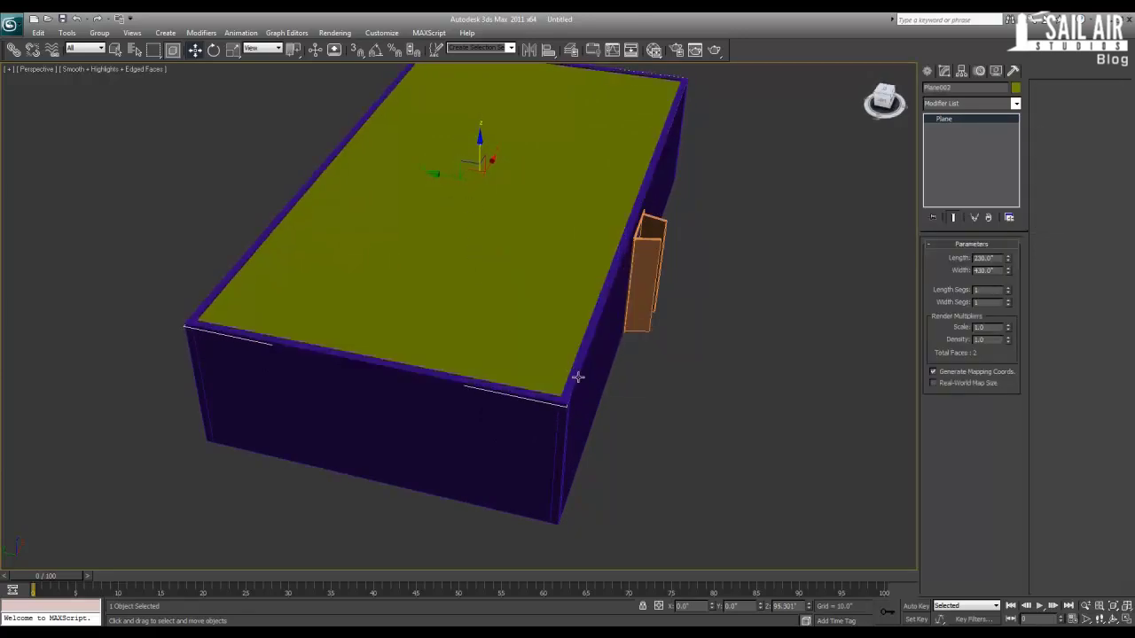
double_click(799, 606)
key("Return")
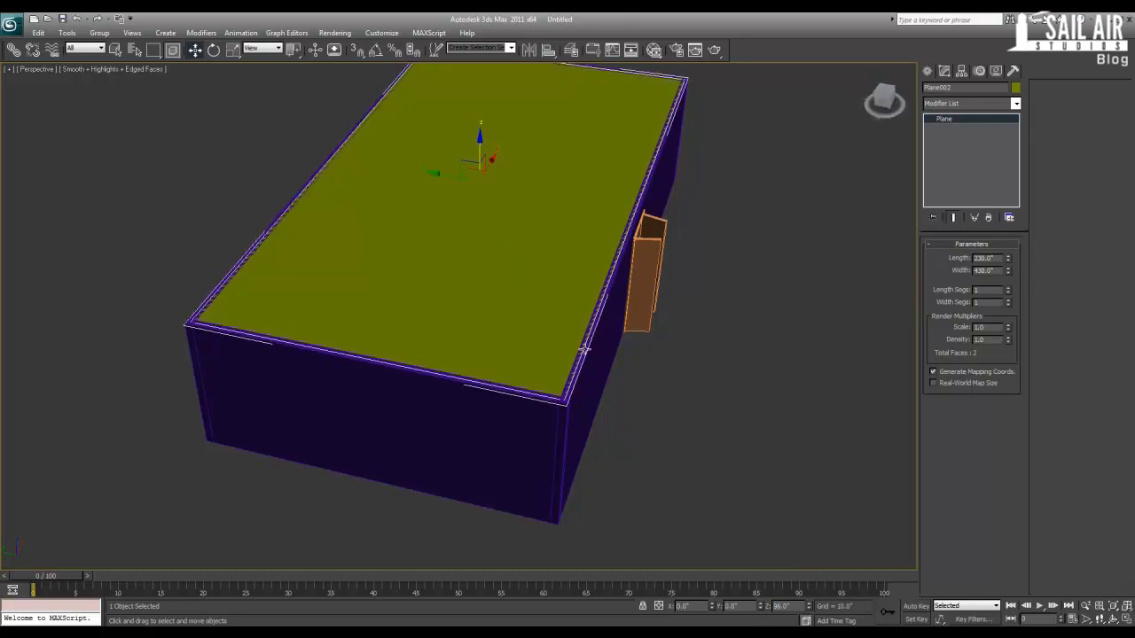
- Add a Shell modifier to the ceiling plane so it has thickness when seen from inside
scroll(581, 319, "up", 10)
scroll(585, 333, "up", 8)
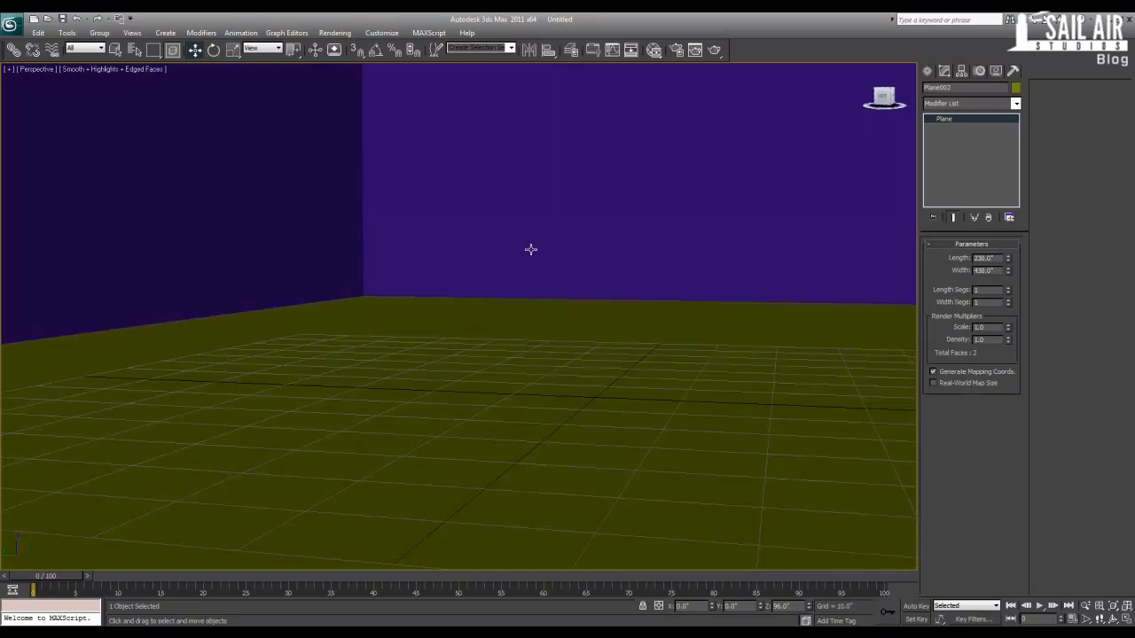
middle_click_drag(531, 249, 568, 346)
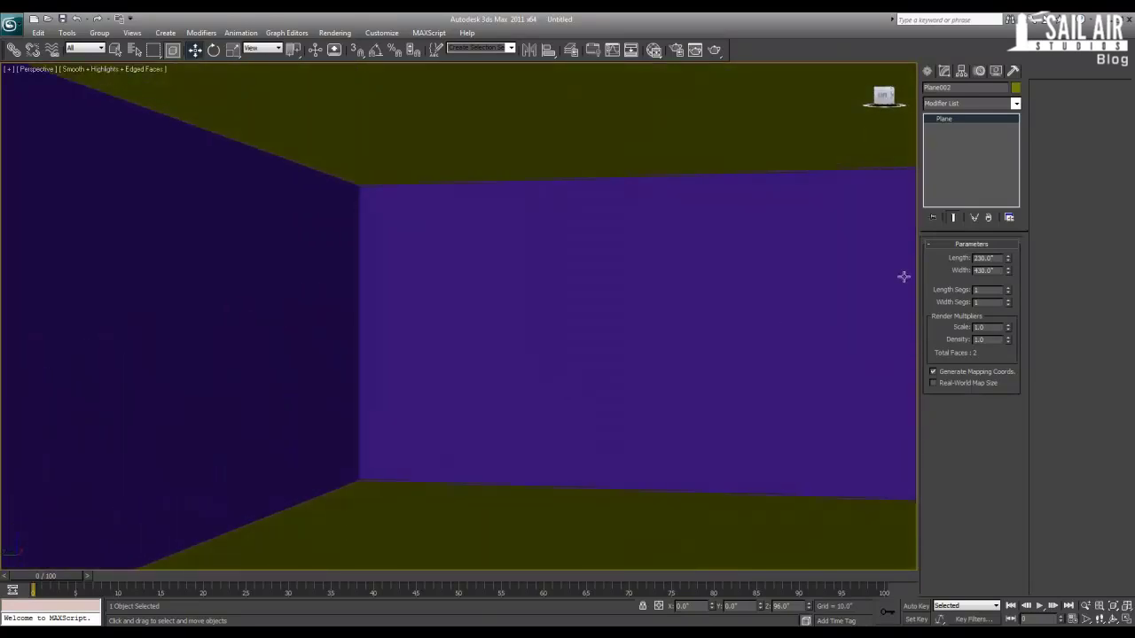
left_click(1015, 104)
type("sh")
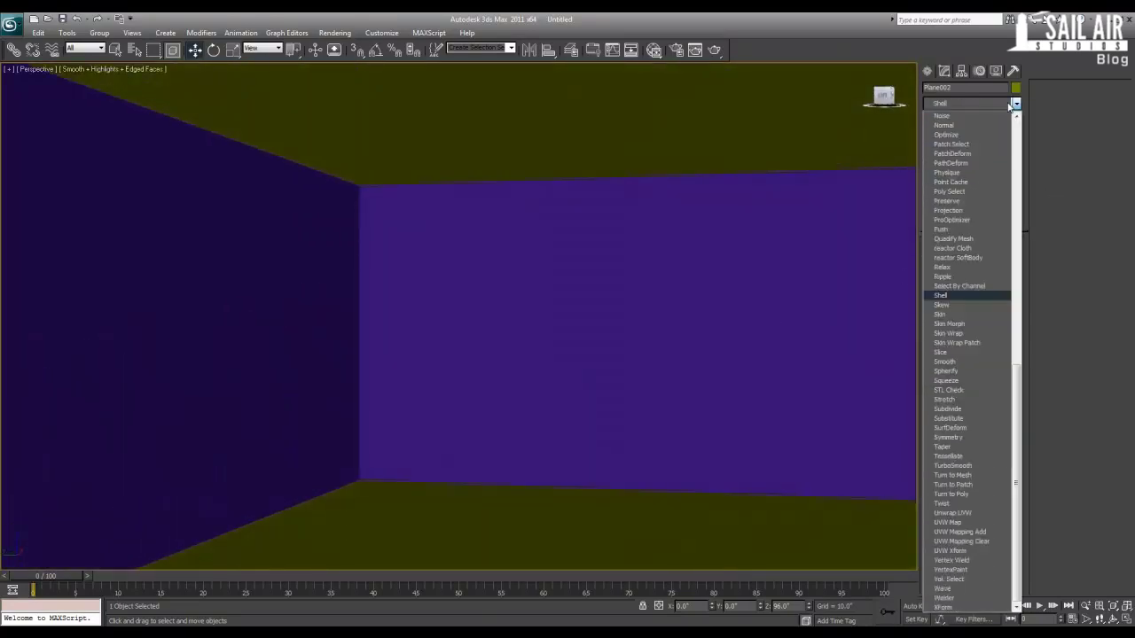
key("Return")
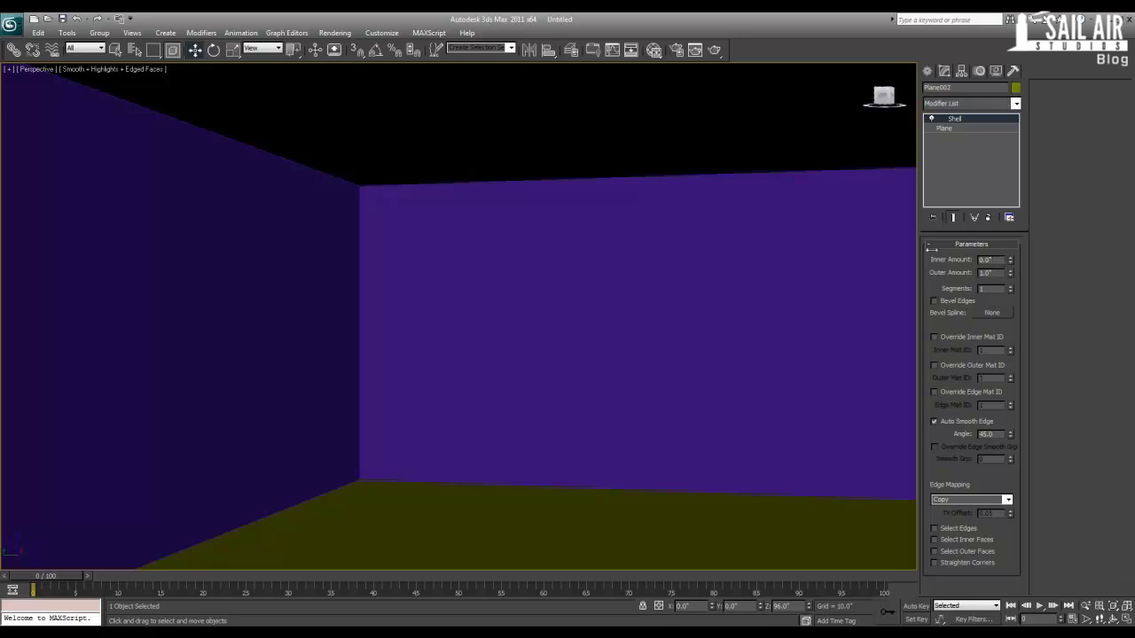
- Lower the shelled ceiling plane to a Z position of 95 inches, within the tops of the walls
scroll(693, 267, "down", 1)
middle_click_drag(693, 267, 636, 297, "alt")
scroll(682, 299, "down", 4)
scroll(510, 239, "up", 3)
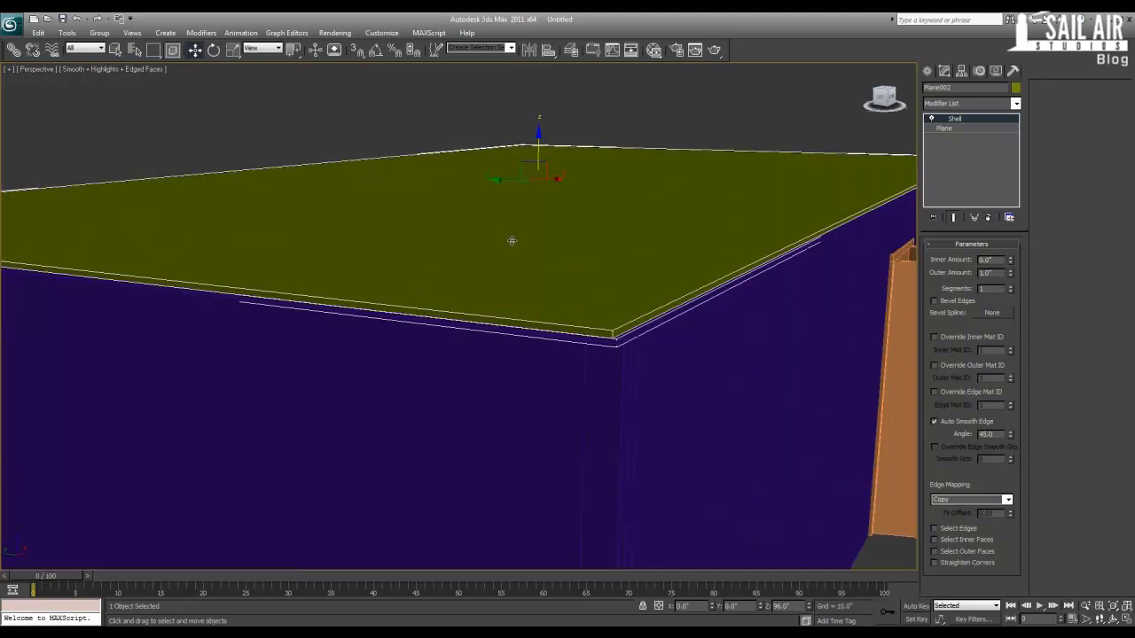
scroll(511, 240, "up", 5)
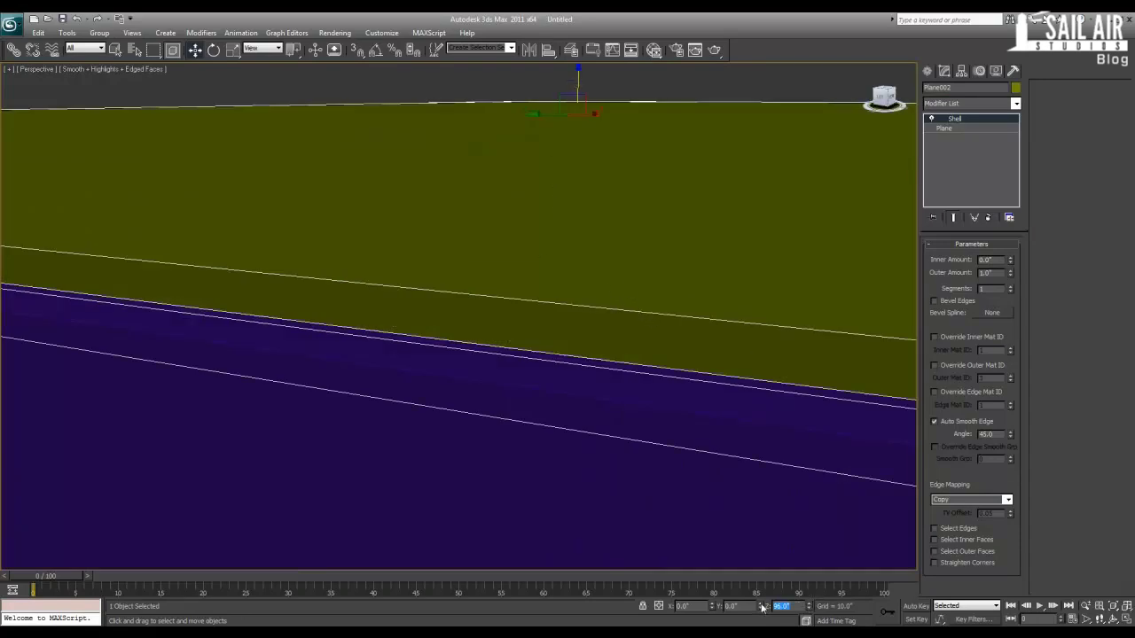
left_click_drag(762, 607, 762, 612)
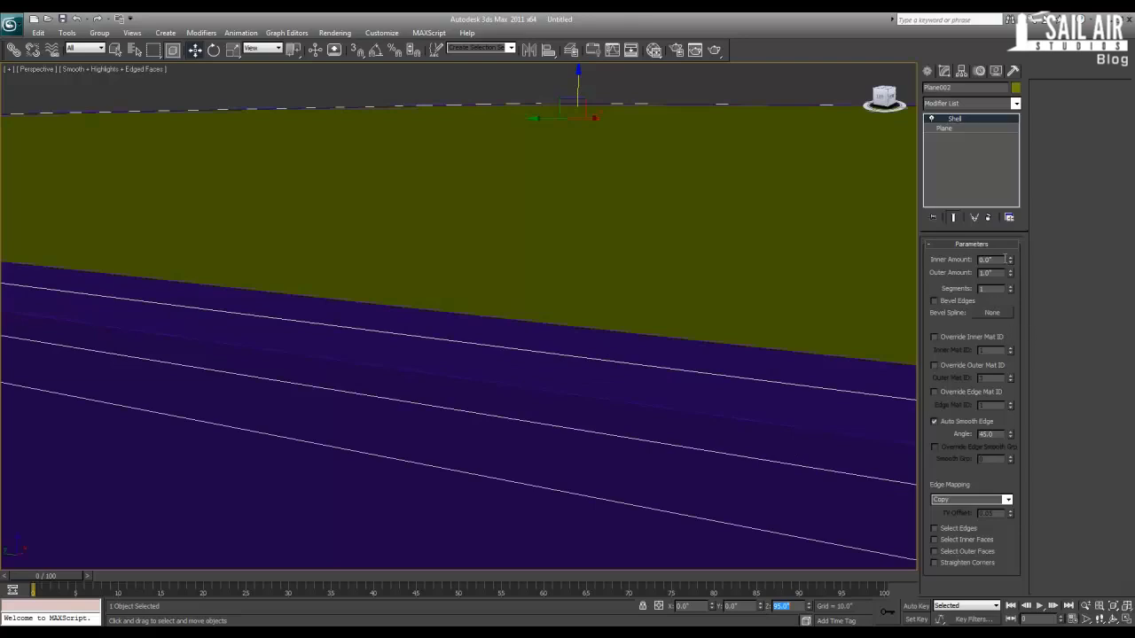
- Examine the ceiling's fit from inside the room and the whole building from outside
scroll(507, 301, "up", 5)
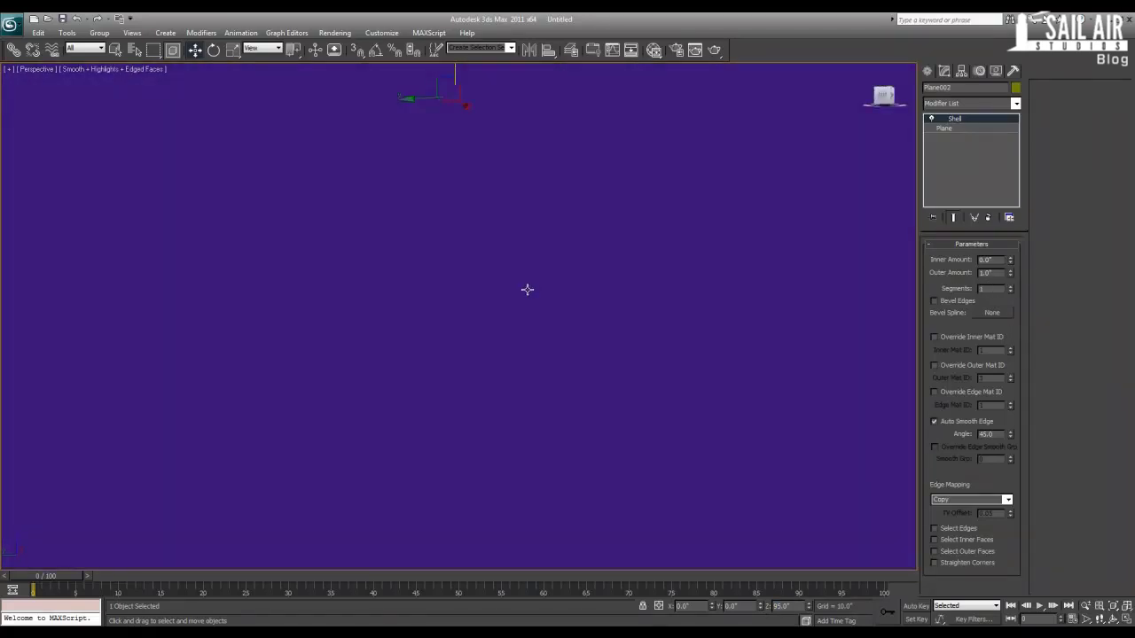
scroll(528, 290, "up", 1)
middle_click_drag(527, 290, 554, 328)
scroll(553, 329, "down", 8)
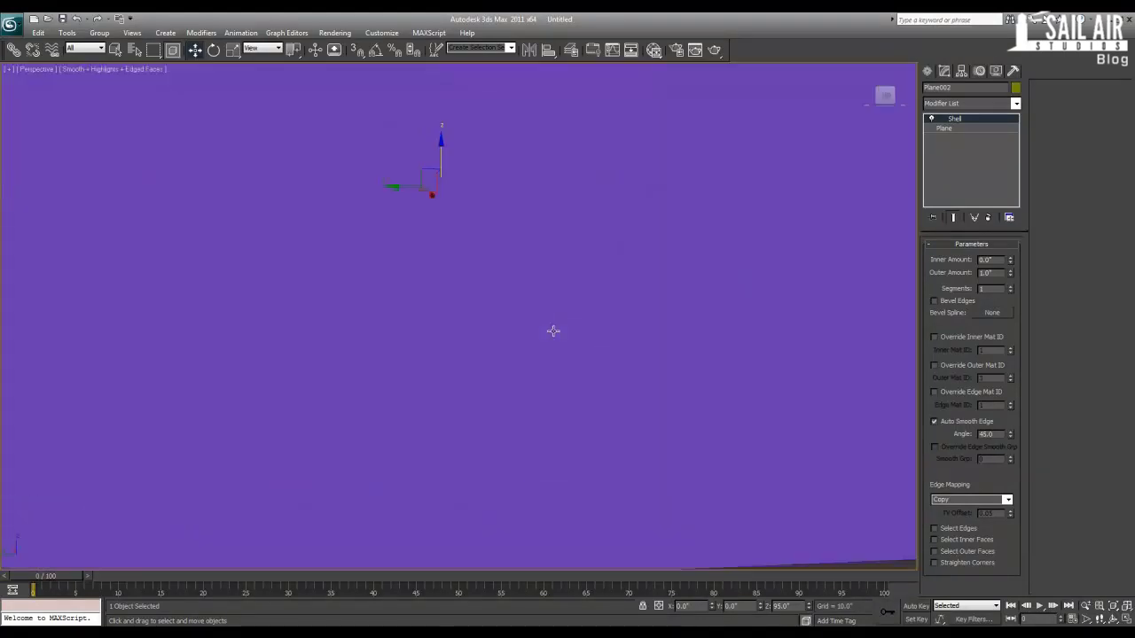
middle_click_drag(443, 353, 475, 369, "alt")
scroll(532, 344, "up", 5)
scroll(532, 344, "down", 5)
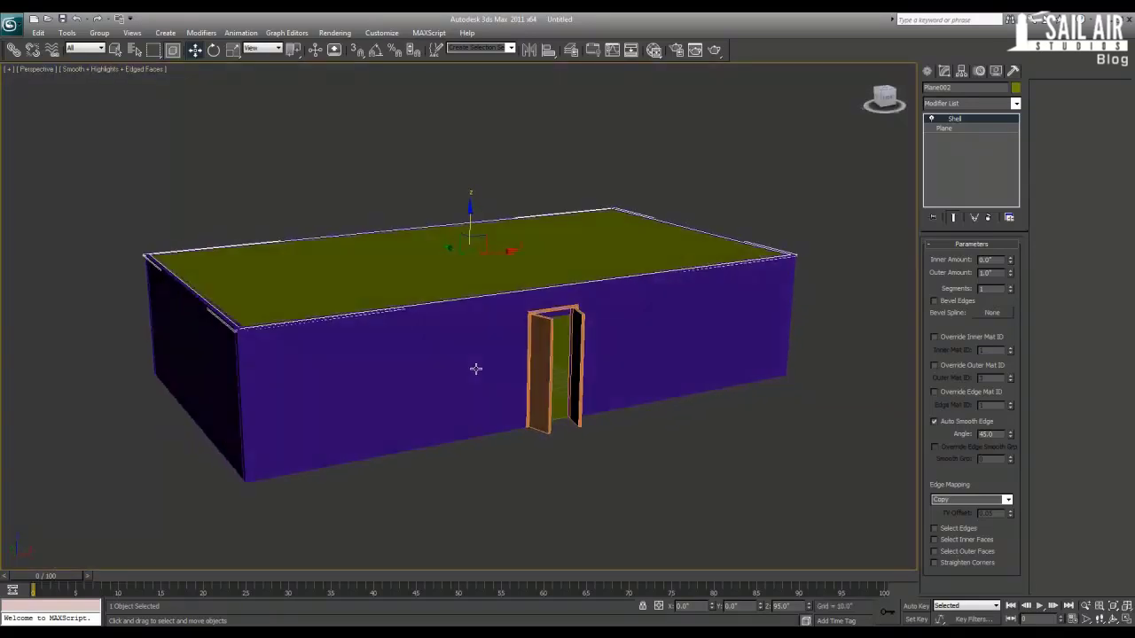
- Create a Projected window in front of the house beside the door, about 68 inches wide and 38 inches deep
left_click(928, 72)
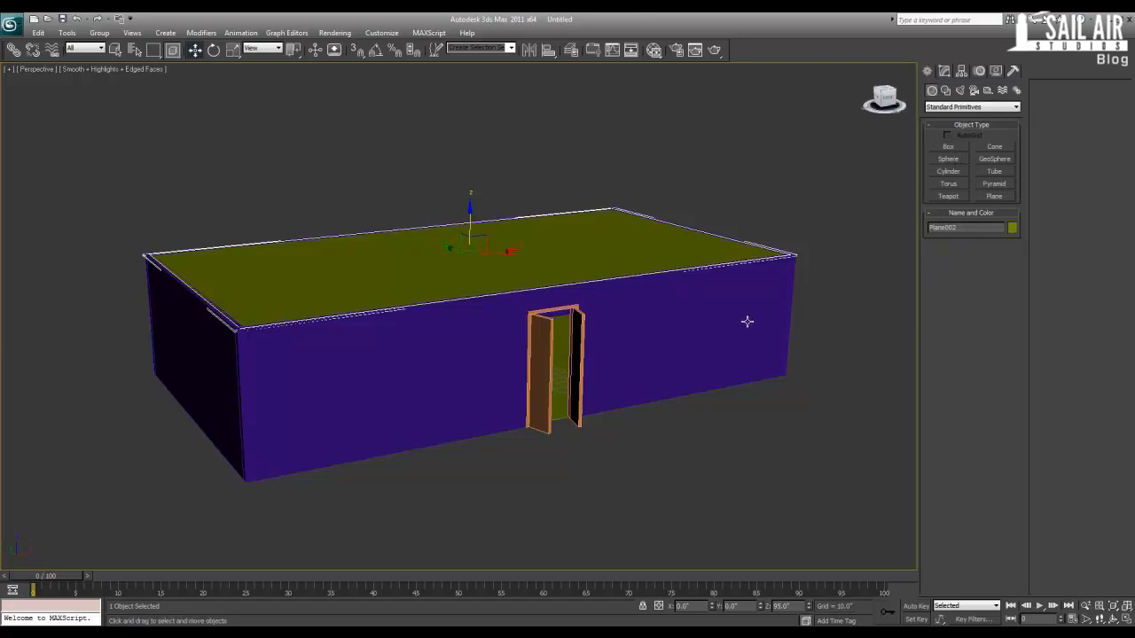
left_click(943, 105)
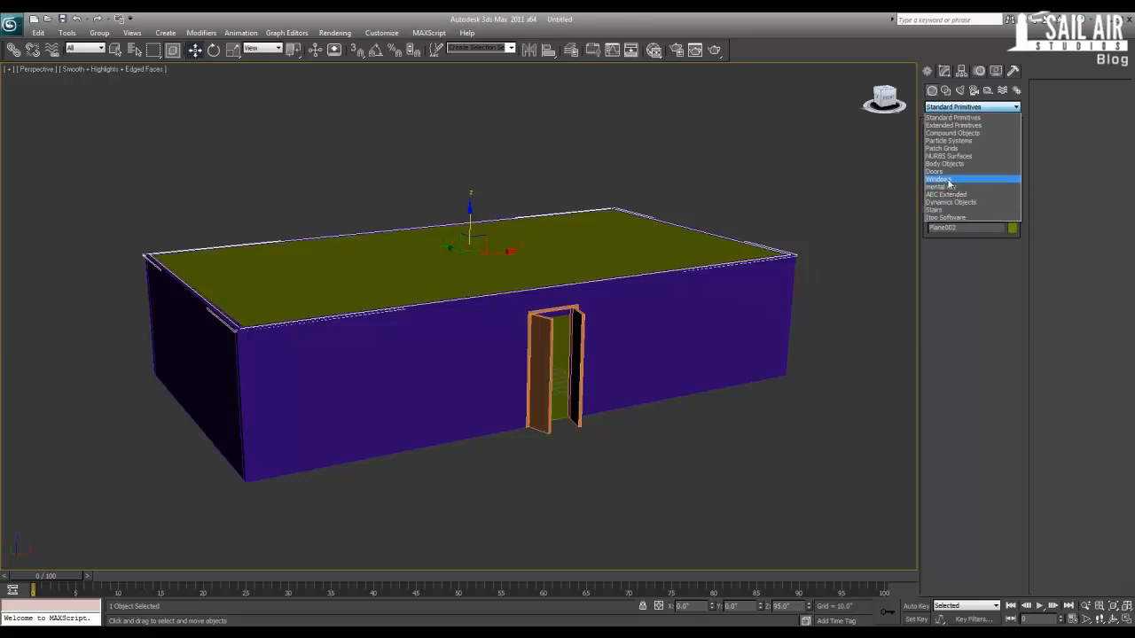
left_click(940, 180)
left_click(950, 171)
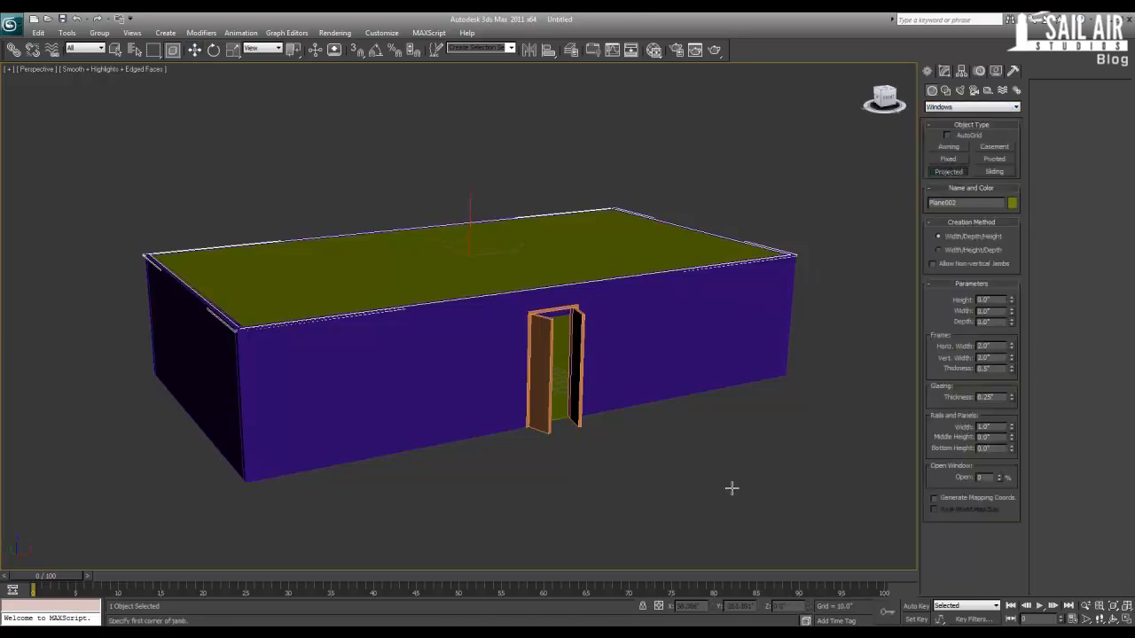
left_click_drag(690, 439, 768, 427)
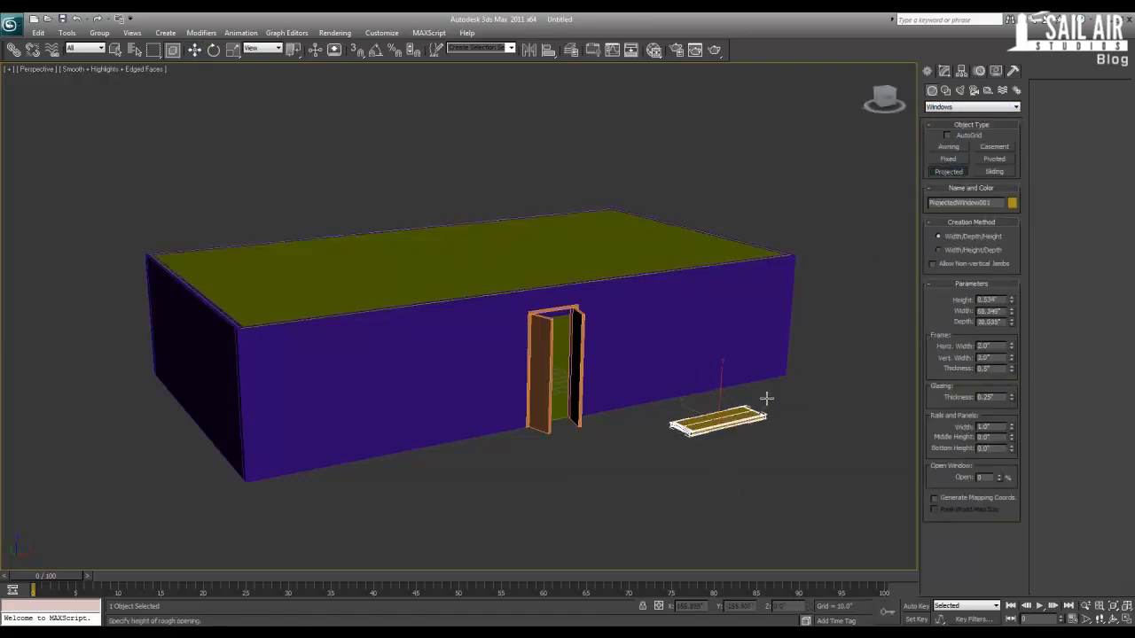
left_click(763, 399)
left_click(771, 311)
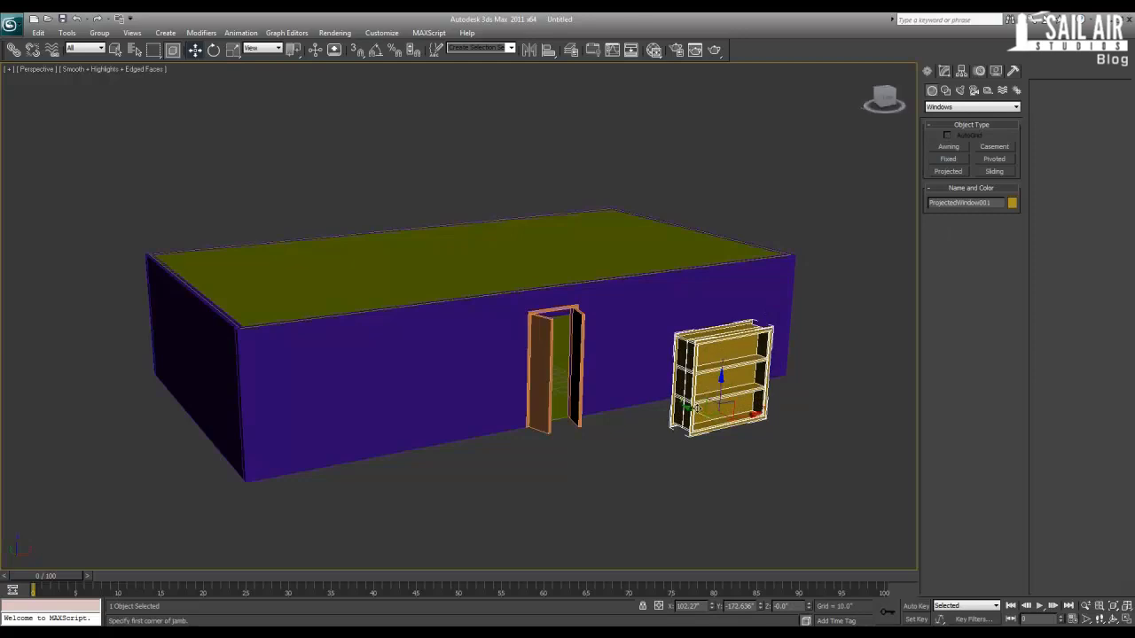
- Place the window in the front wall at Y about -121.8 and Z about 13.6 inches, and try Select and Link on it
left_click_drag(707, 403, 669, 347)
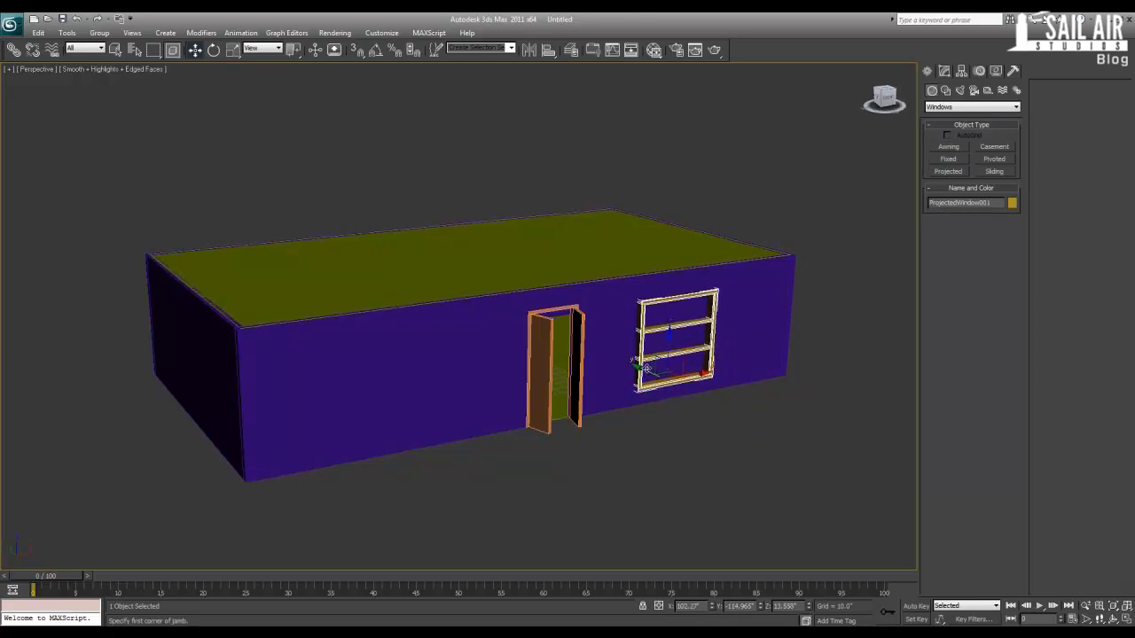
middle_click_drag(640, 390, 675, 392, "alt")
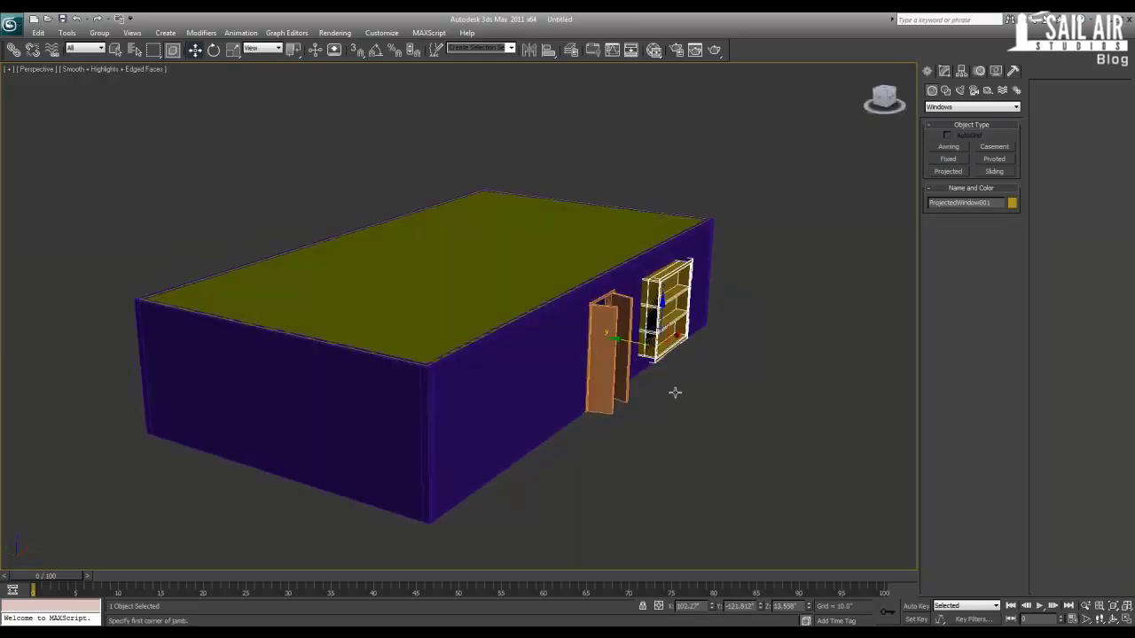
middle_click_drag(650, 351, 640, 411, "alt")
left_click(14, 49)
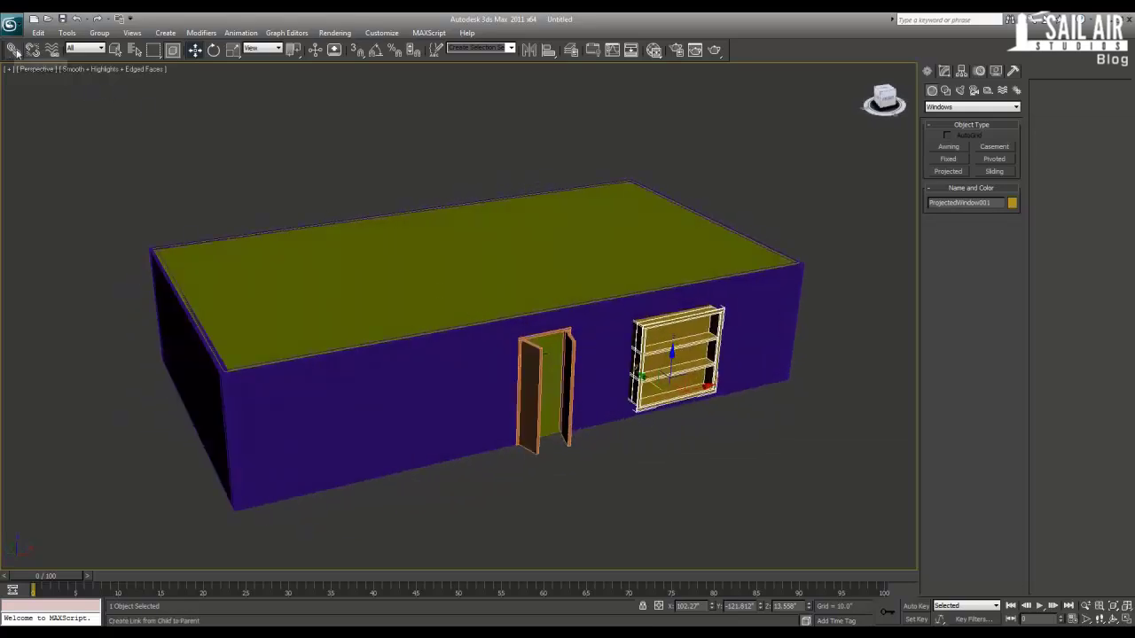
left_click(650, 363)
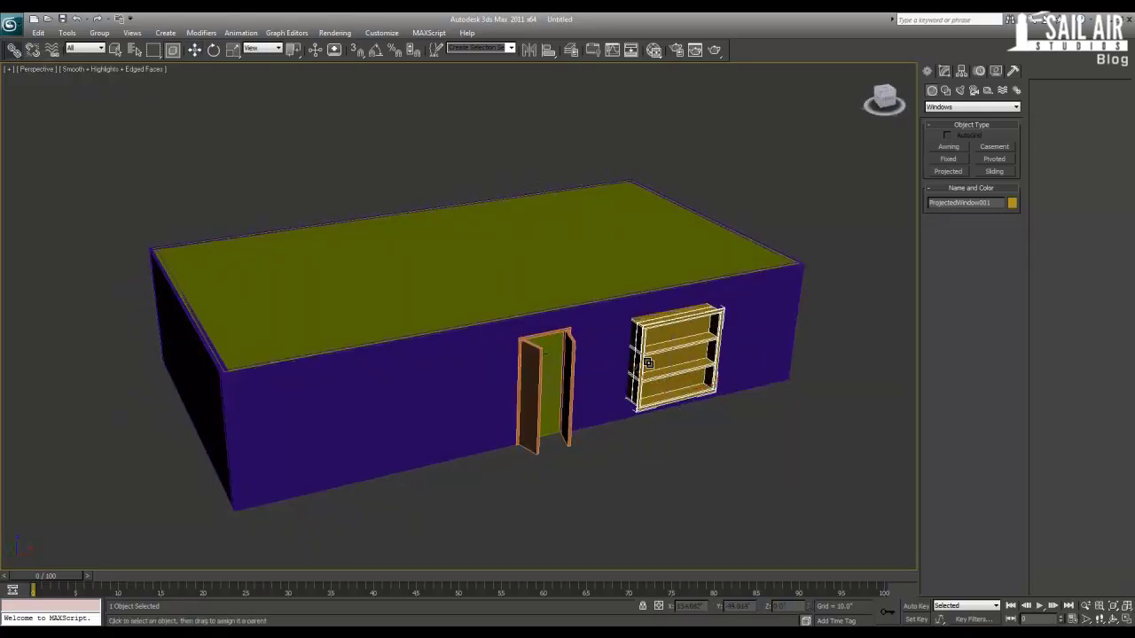
- Move the projected window along X to about -90.8 inches on the other side of the door, and delete it
key("w")
left_click_drag(690, 387, 443, 435)
mouse_move(444, 434)
middle_mouse_down("alt")
mouse_move(331, 425)
mouse_move(456, 431)
middle_mouse_up("alt")
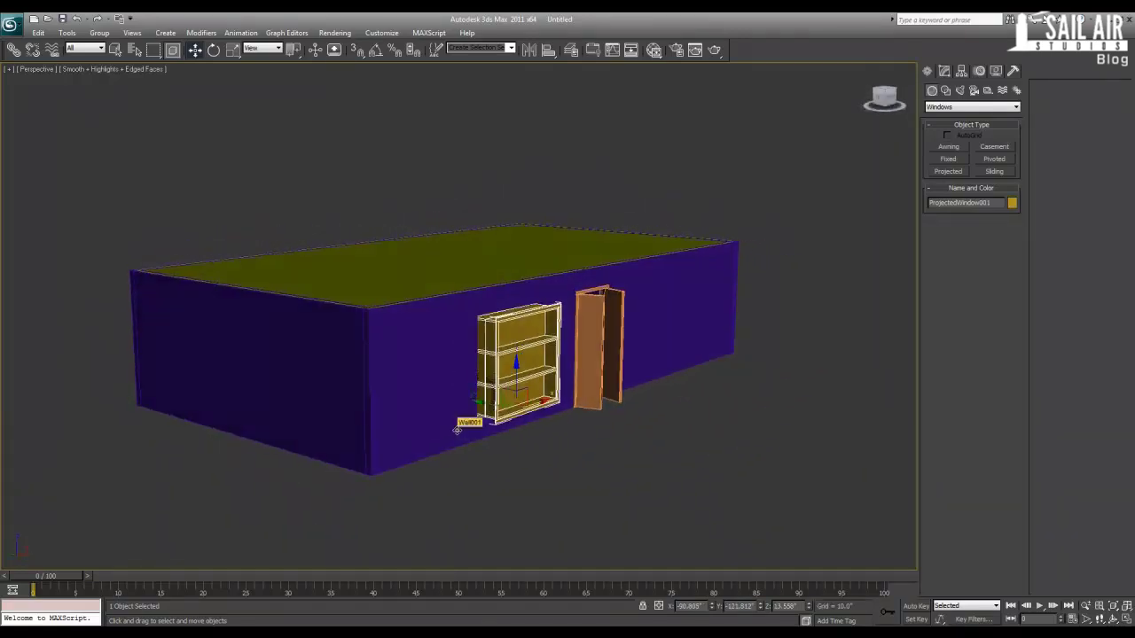
key("Delete")
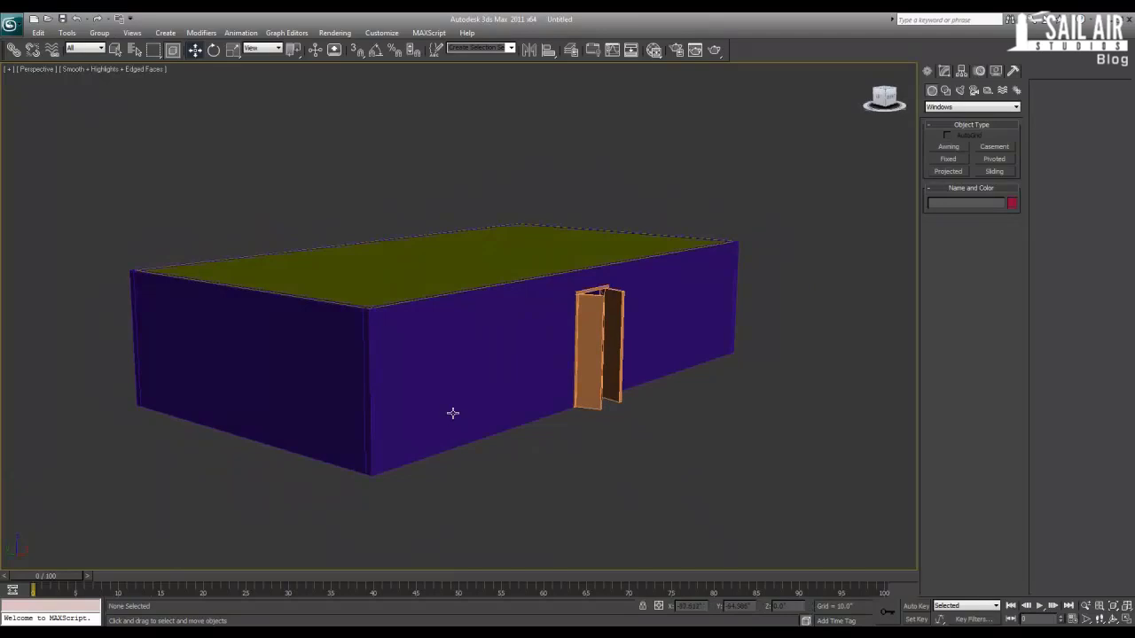
- Copy the walls upward to Z about 102.9 inches as the second storey and hide the copy
left_click(451, 410)
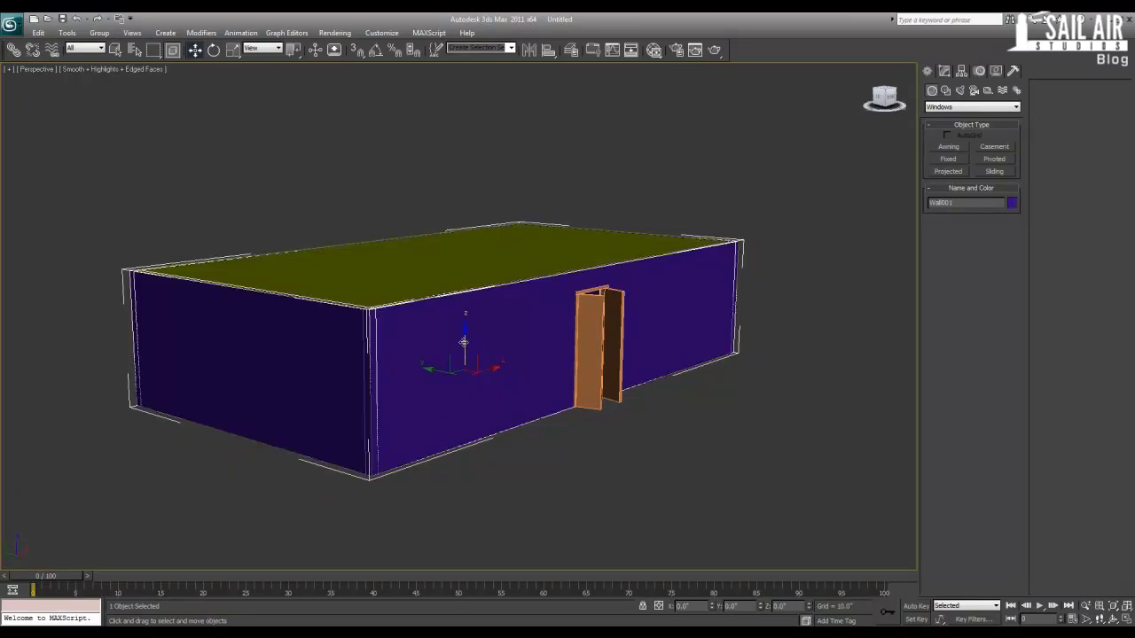
left_click_drag(464, 341, 461, 210, "shift")
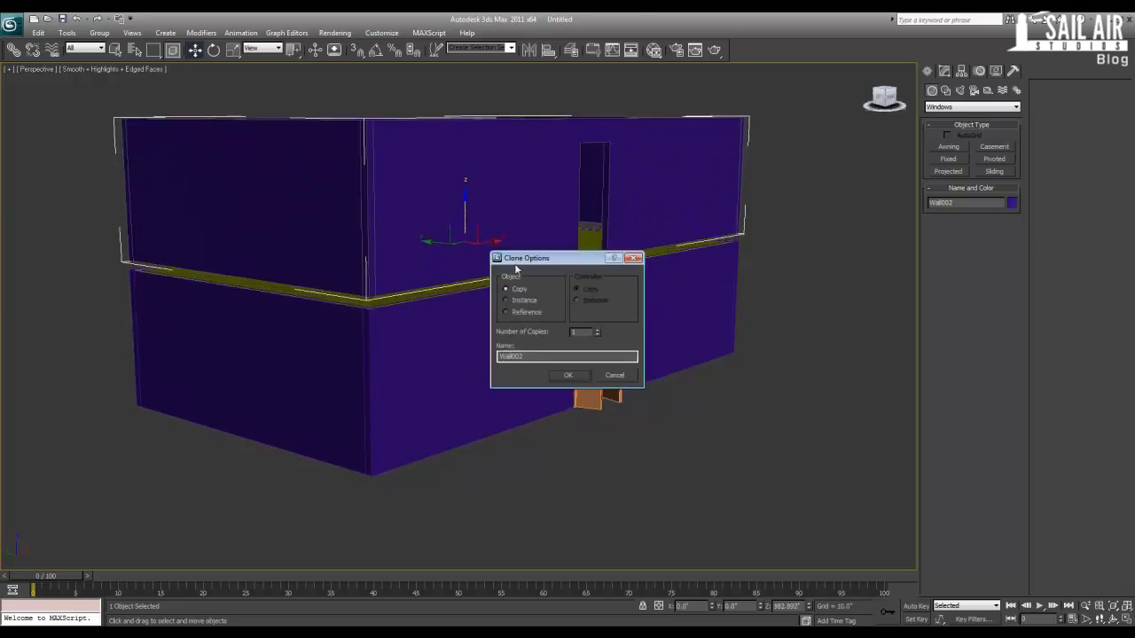
left_click(568, 376)
left_click(947, 72)
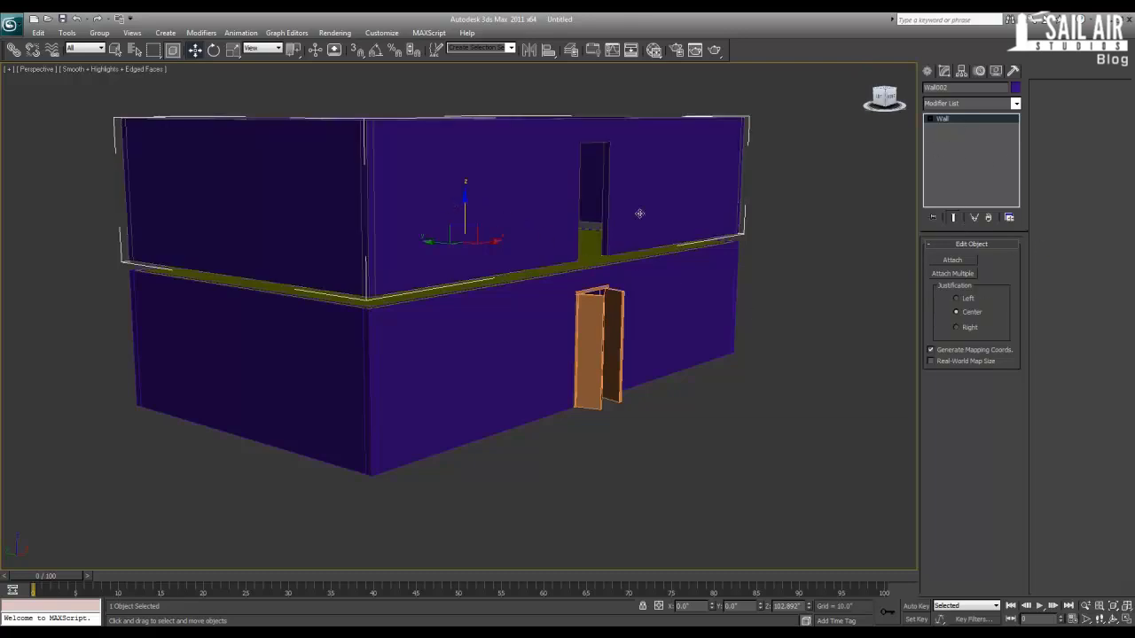
right_click(468, 200)
left_click(504, 166)
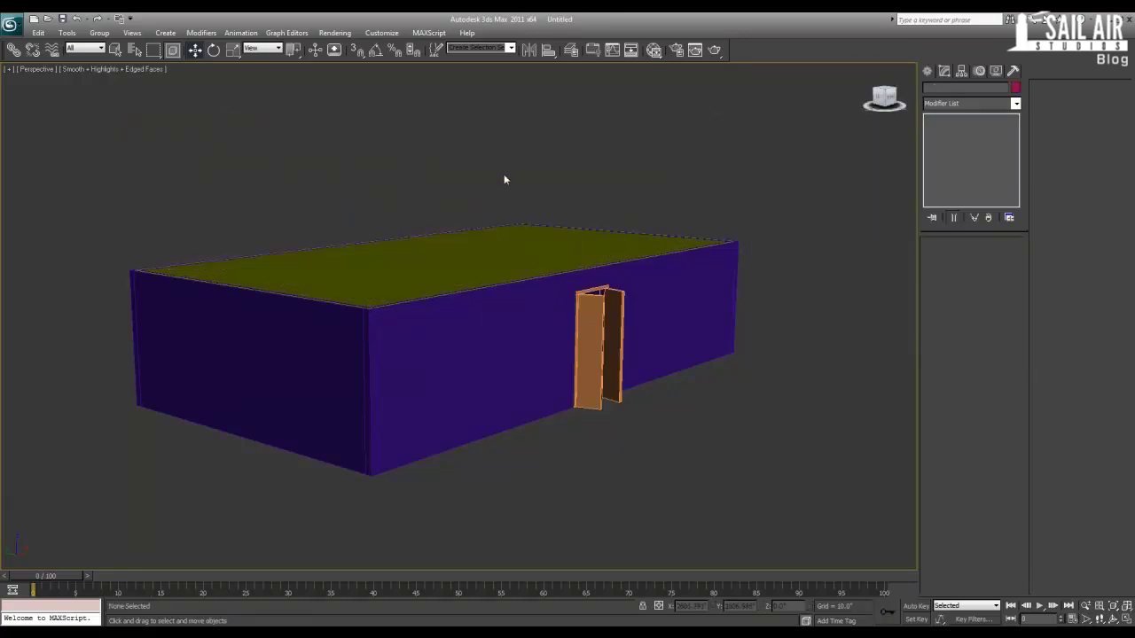
- Create a box in the Front view over the wall end at positive X, about 77 inches long and 83 inches wide
left_click(928, 73)
left_click(944, 108)
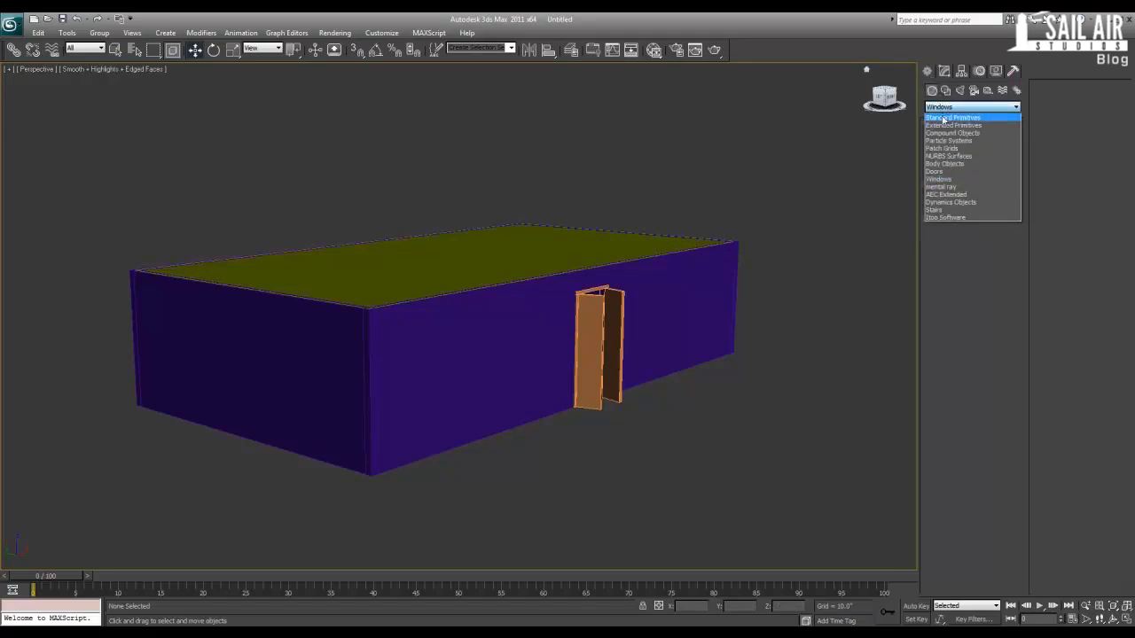
left_click(954, 116)
left_click(948, 146)
key("alt+w")
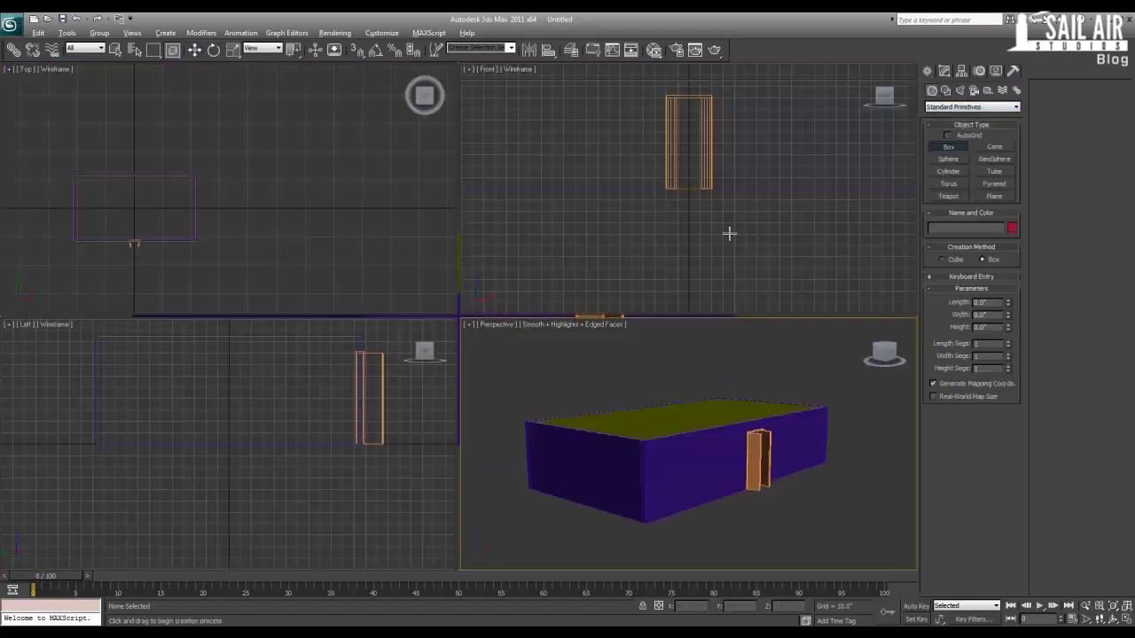
middle_click_drag(738, 214, 727, 270)
scroll(727, 261, "down", 4)
key("alt+w")
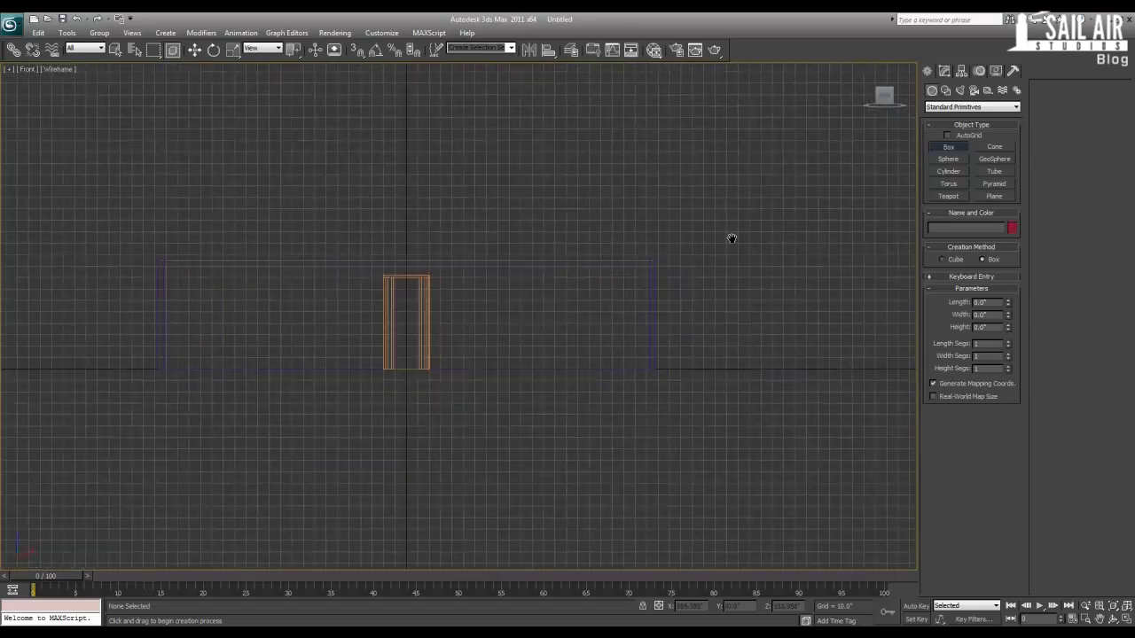
scroll(671, 276, "up", 2)
left_click_drag(627, 228, 760, 352)
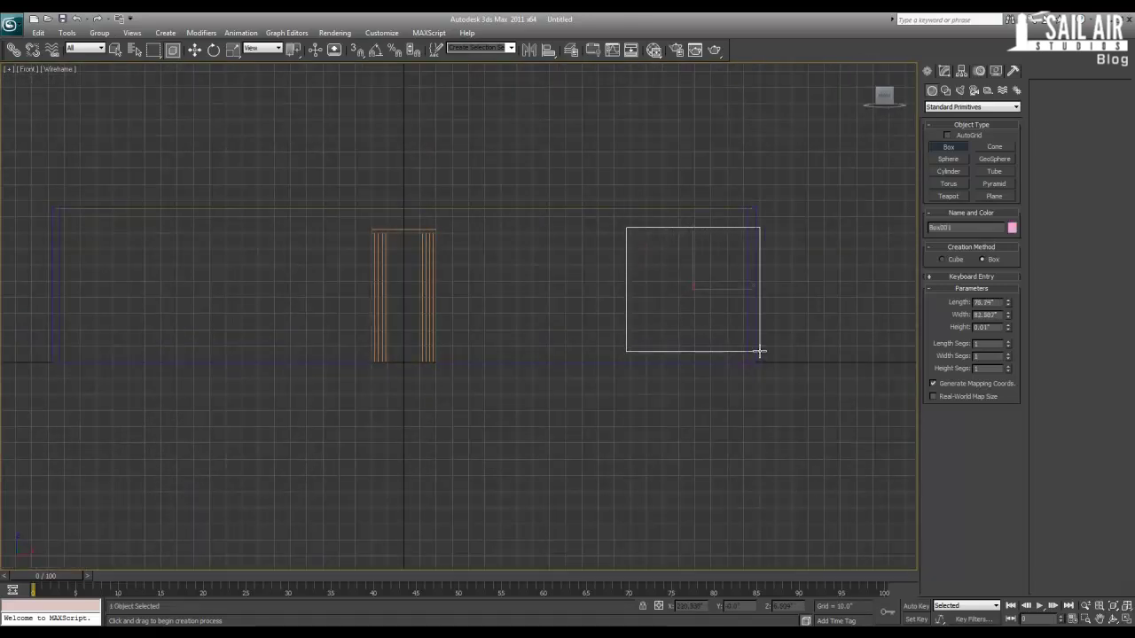
left_click(760, 340)
key("w")
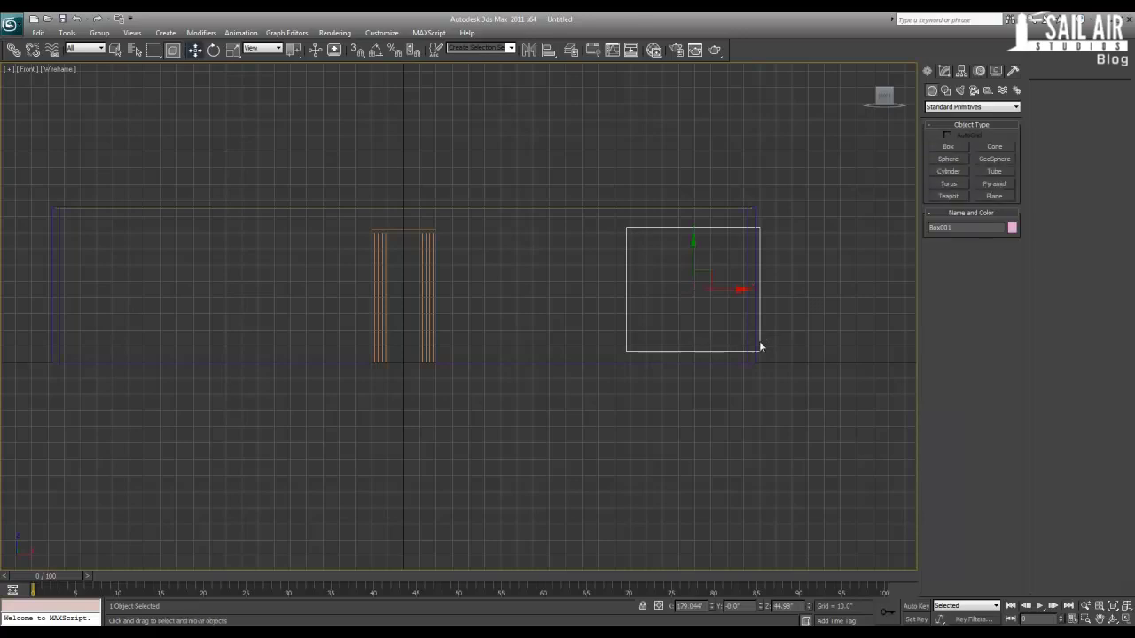
- Set the box to 72 by 72 by 6 inches and move it along X to about 163.2 inches
left_click(944, 71)
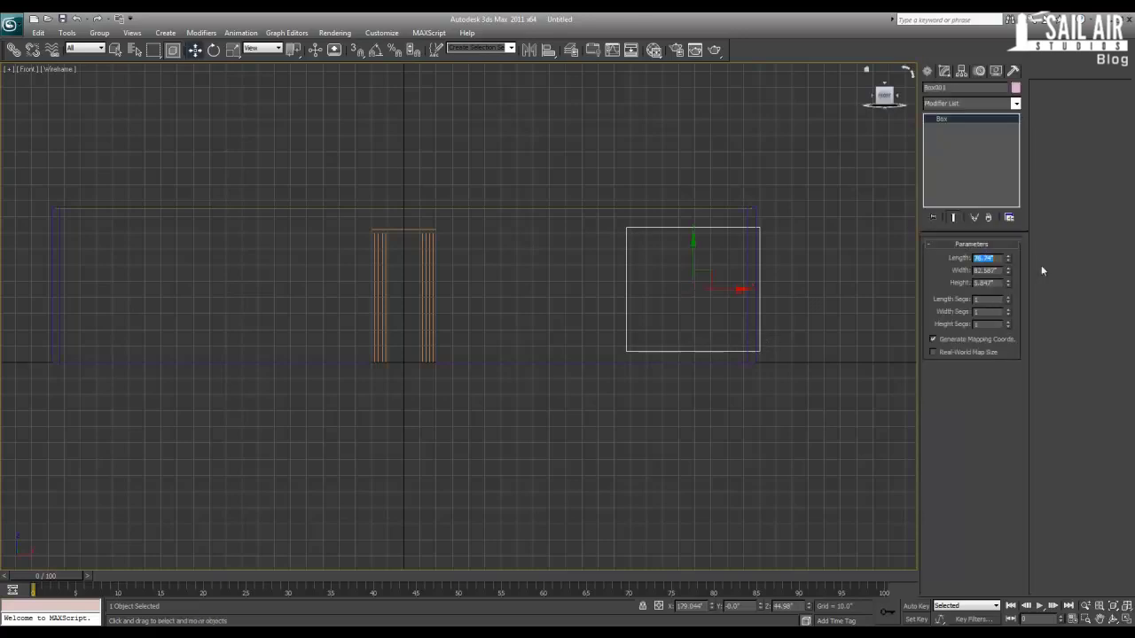
type("72")
key("Tab")
type("72")
key("Tab")
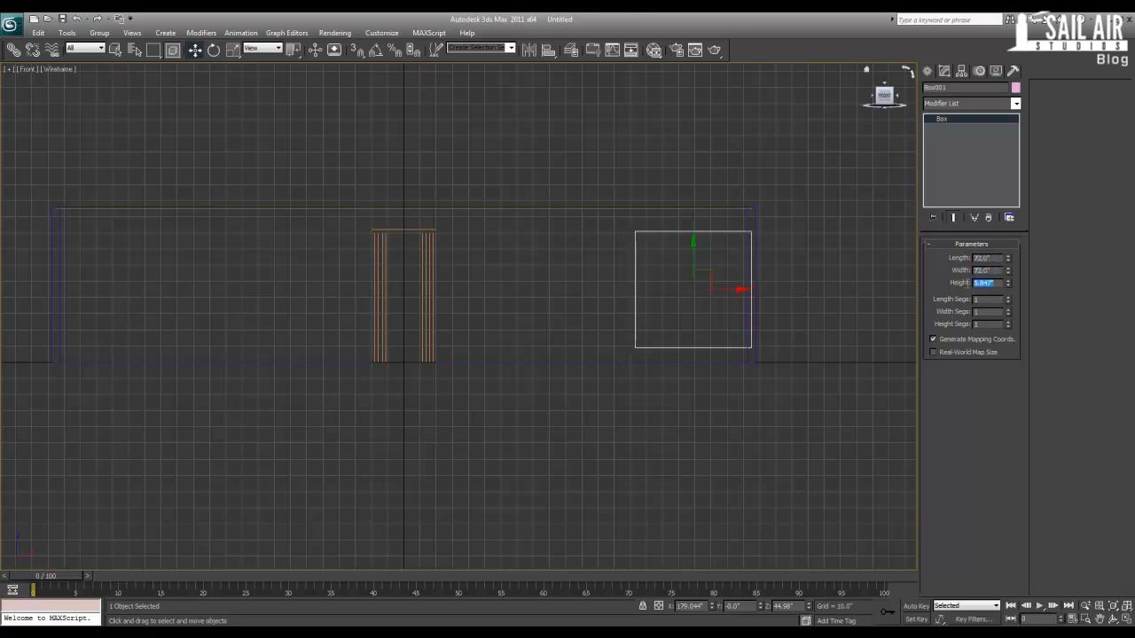
left_click_drag(737, 289, 712, 290)
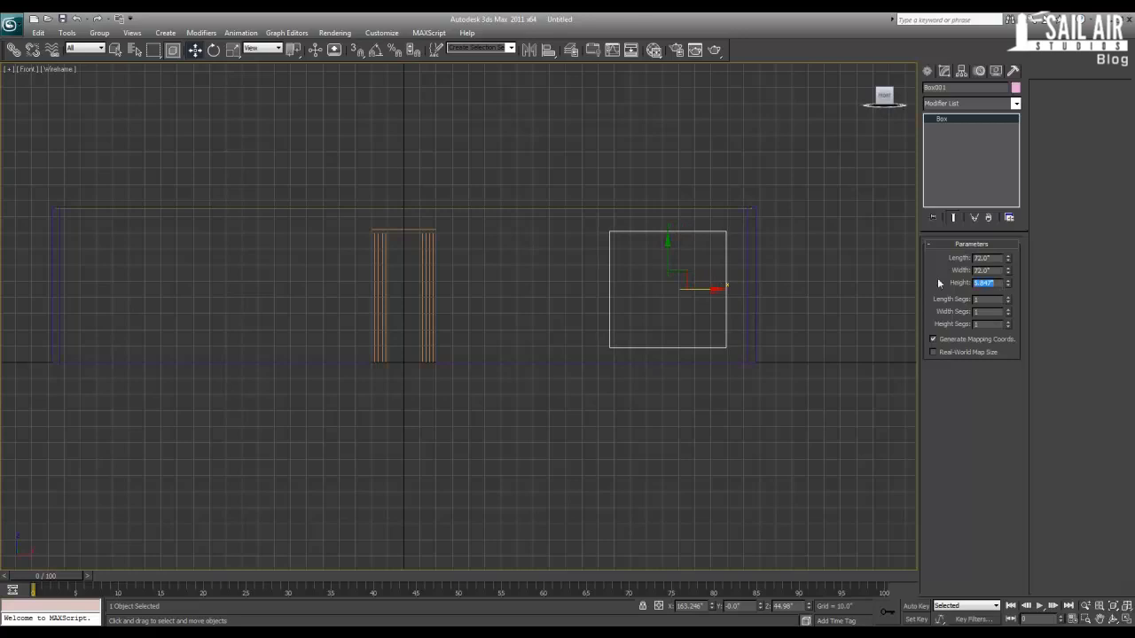
type("6")
key("Return")
- Copy the box along X so that two equal boxes stand on each side of the door
mouse_move(714, 289)
left_mouse_down()
mouse_move(497, 275)
mouse_move(235, 236)
left_mouse_up()
left_click(577, 373)
left_click(615, 348, "ctrl")
left_click(566, 376)
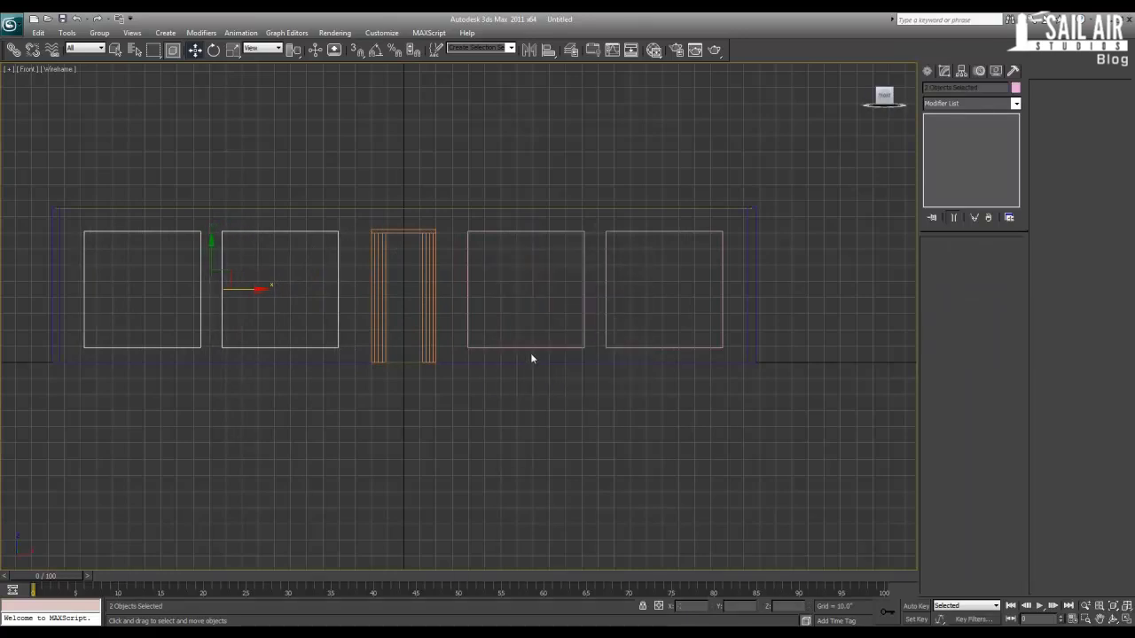
- Select all four boxes in the Top view and move them along Y into the front wall, to about -113.1 inches
key("alt+w")
right_click(531, 352)
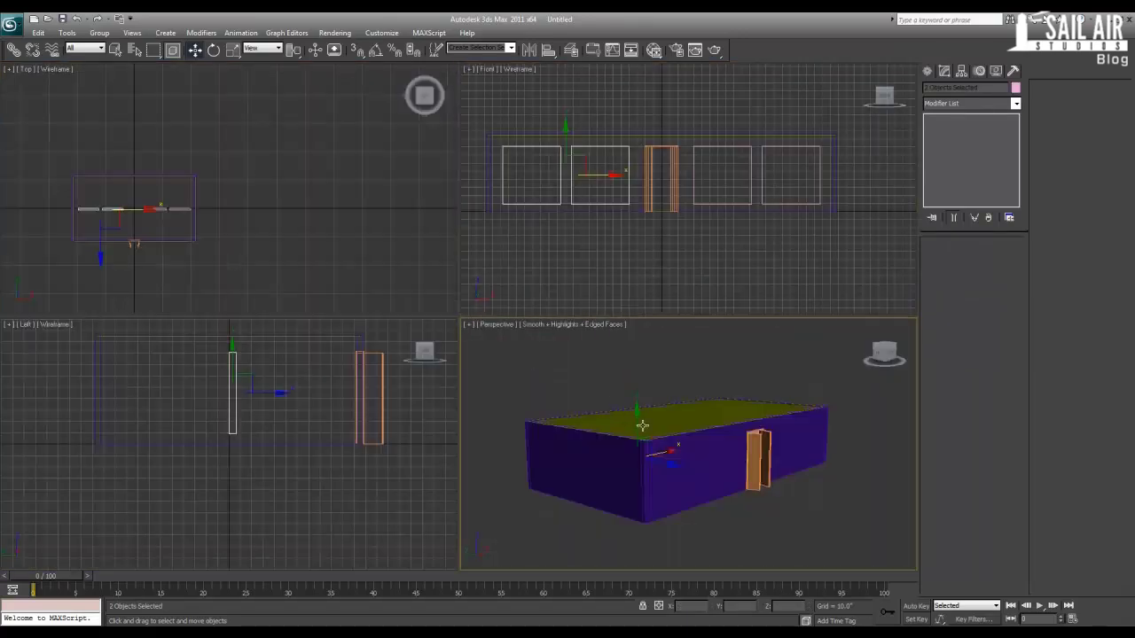
scroll(221, 199, "up", 4)
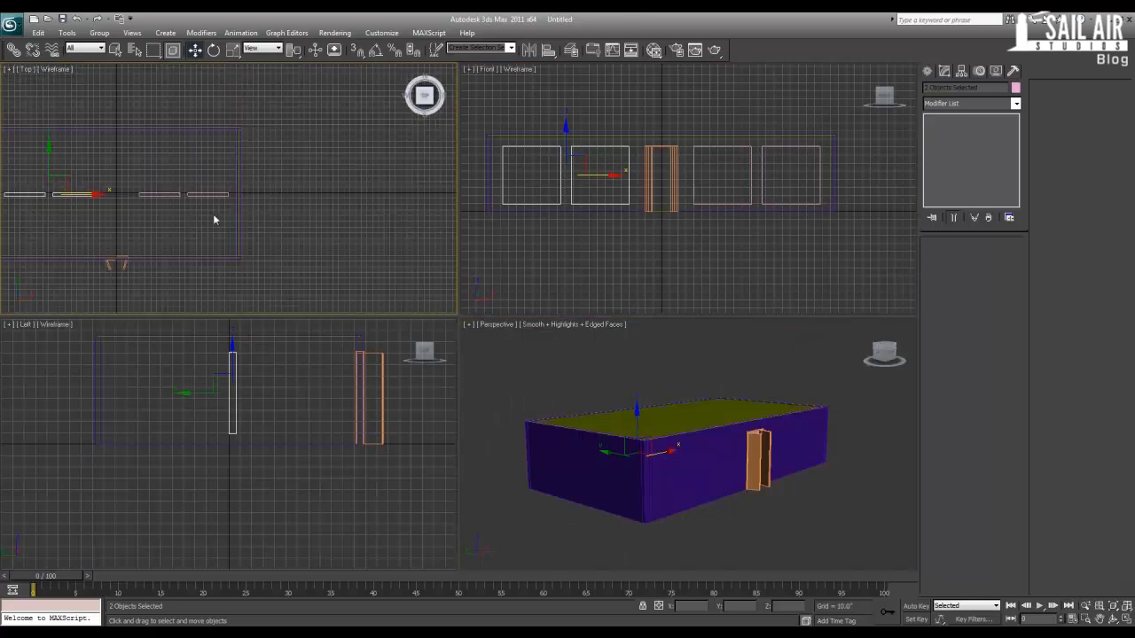
middle_click_drag(213, 218, 347, 240)
left_click_drag(390, 250, 172, 216)
left_click_drag(272, 192, 331, 274)
right_click(571, 402)
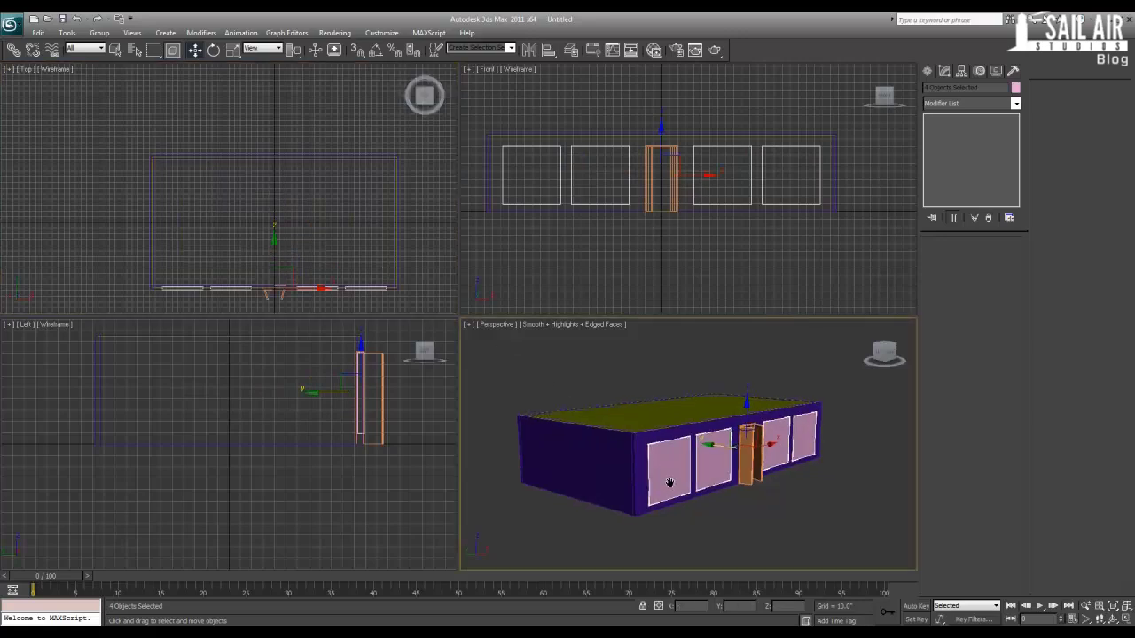
key("alt+w")
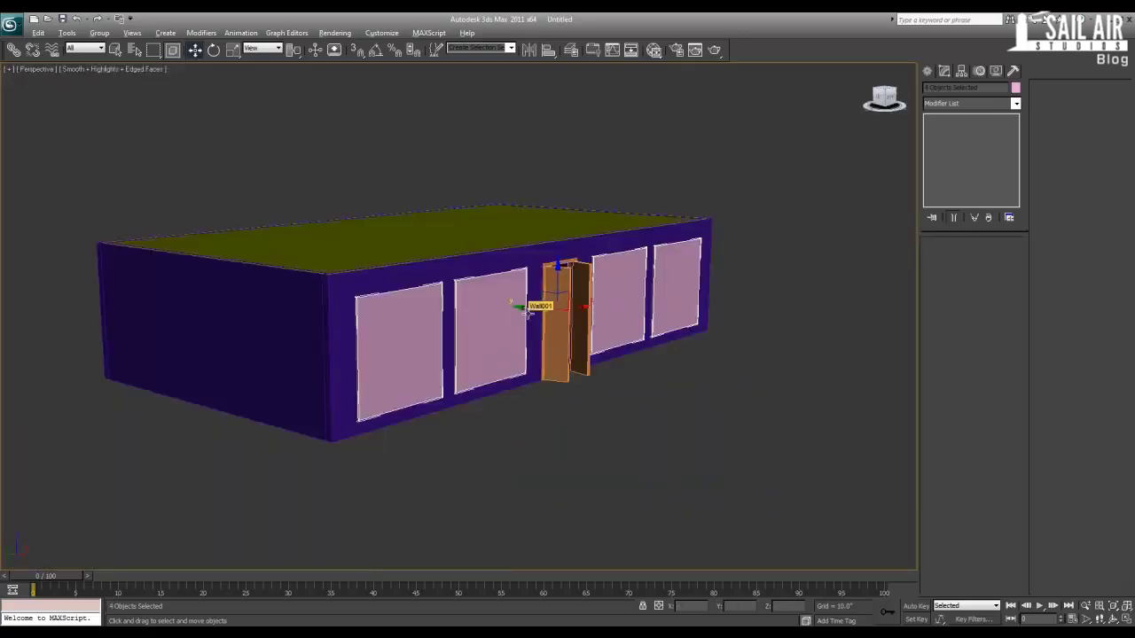
- Reselect the four window boxes and move them slightly along Y so they protrude only a little from the front wall
key("F3")
middle_click_drag(518, 346, 554, 387, "alt")
key("F3")
left_click(518, 350)
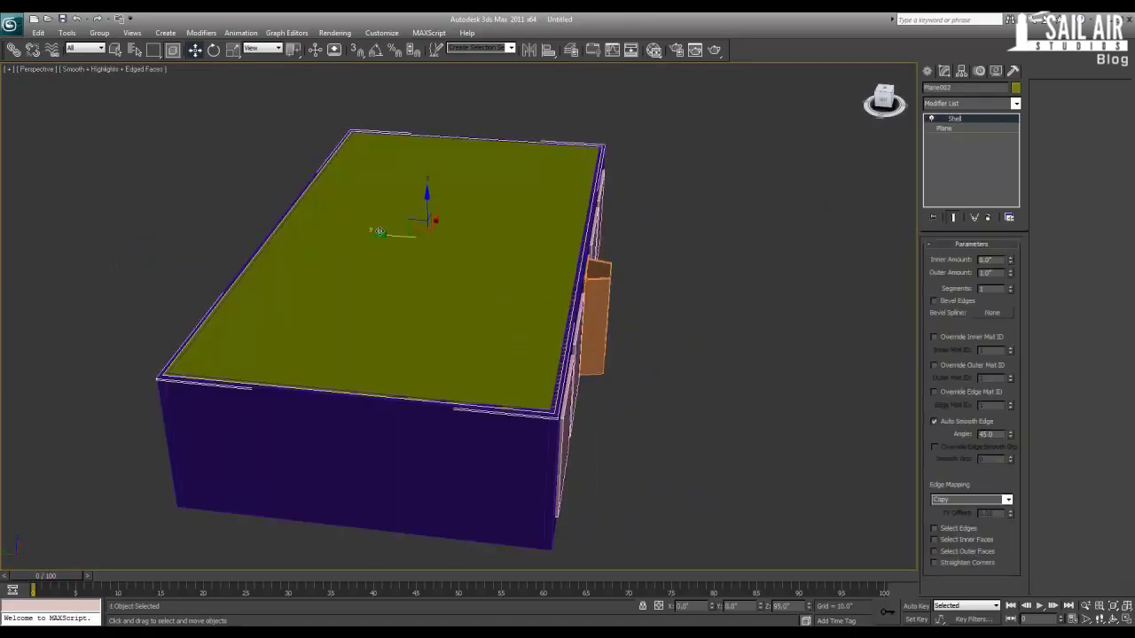
middle_click_drag(379, 232, 305, 224, "alt")
middle_click_drag(386, 274, 401, 278, "alt")
middle_click_drag(608, 332, 612, 301, "alt")
left_click(646, 266)
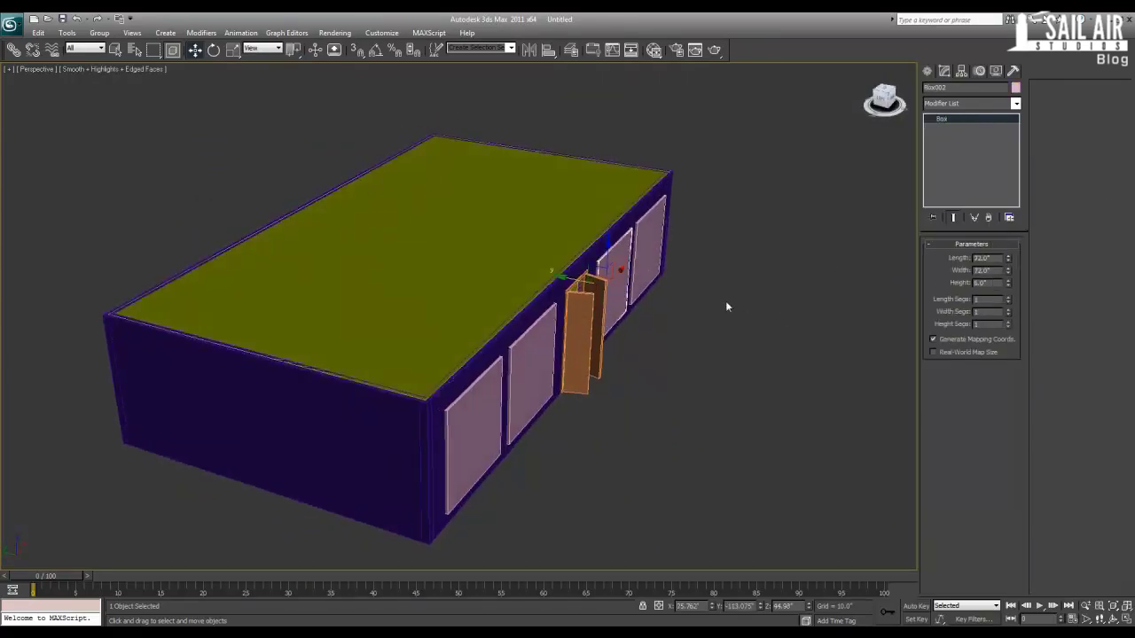
left_click(651, 268, "ctrl")
left_click(528, 365, "ctrl")
left_click(470, 410, "ctrl")
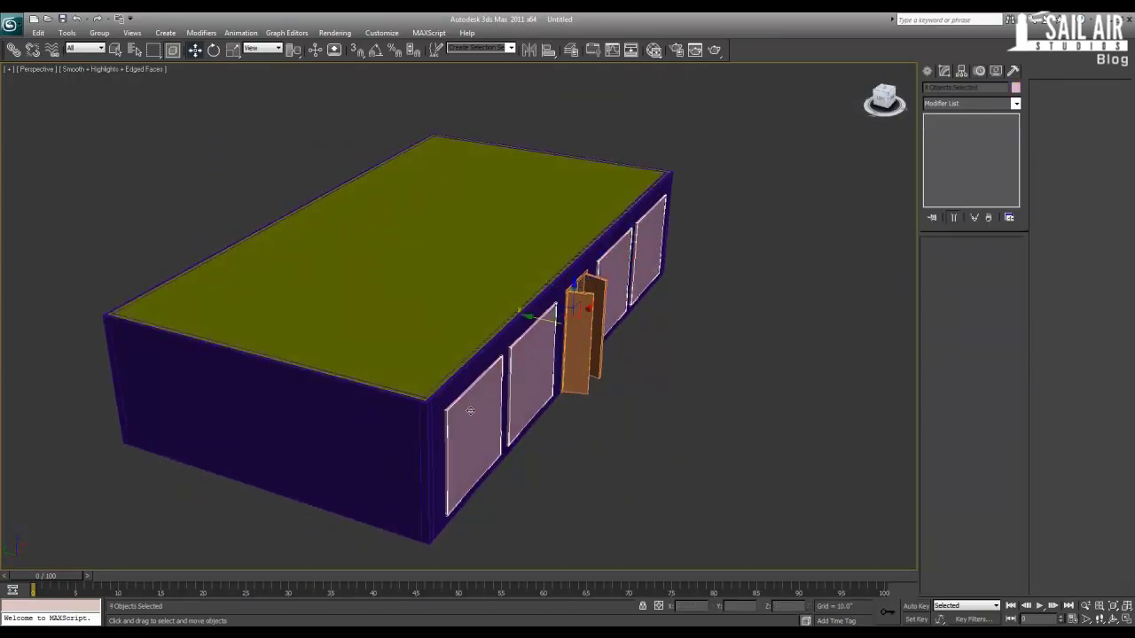
scroll(529, 319, "up", 5)
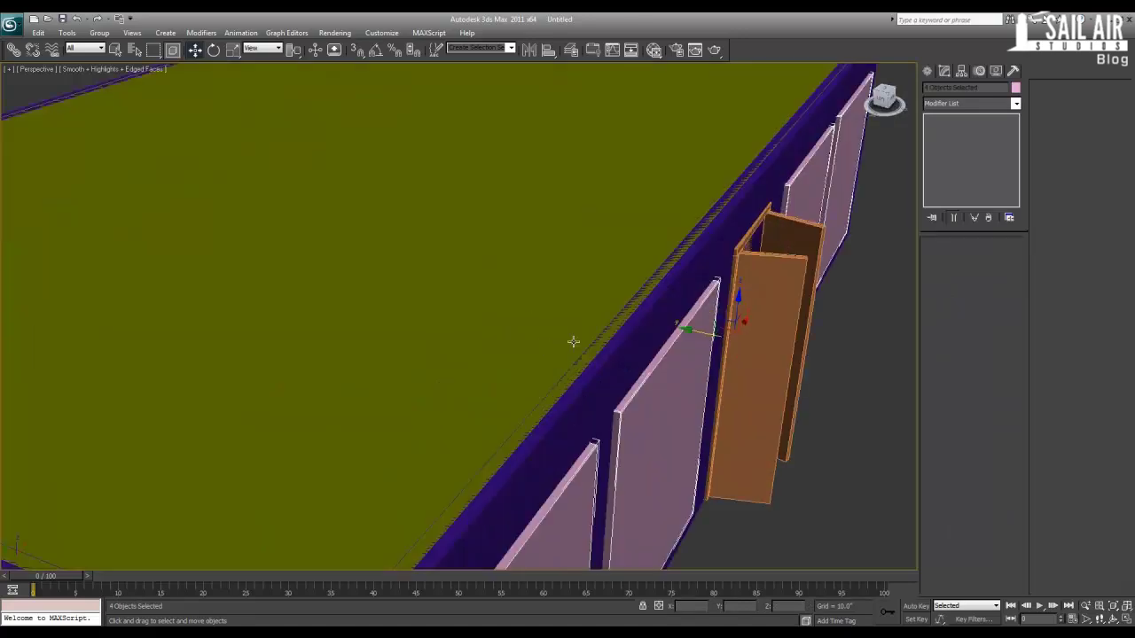
left_click_drag(699, 330, 690, 328)
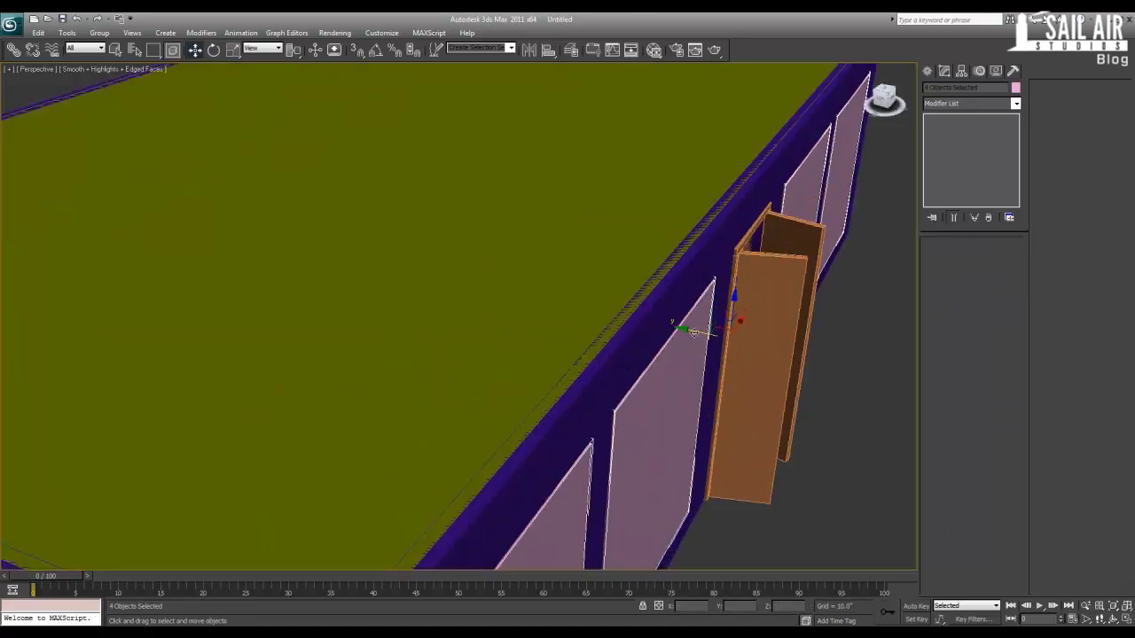
- Cut four window openings in the front wall by subtracting the four boxes from the walls with ProBoolean
left_click(657, 317)
left_click(963, 103)
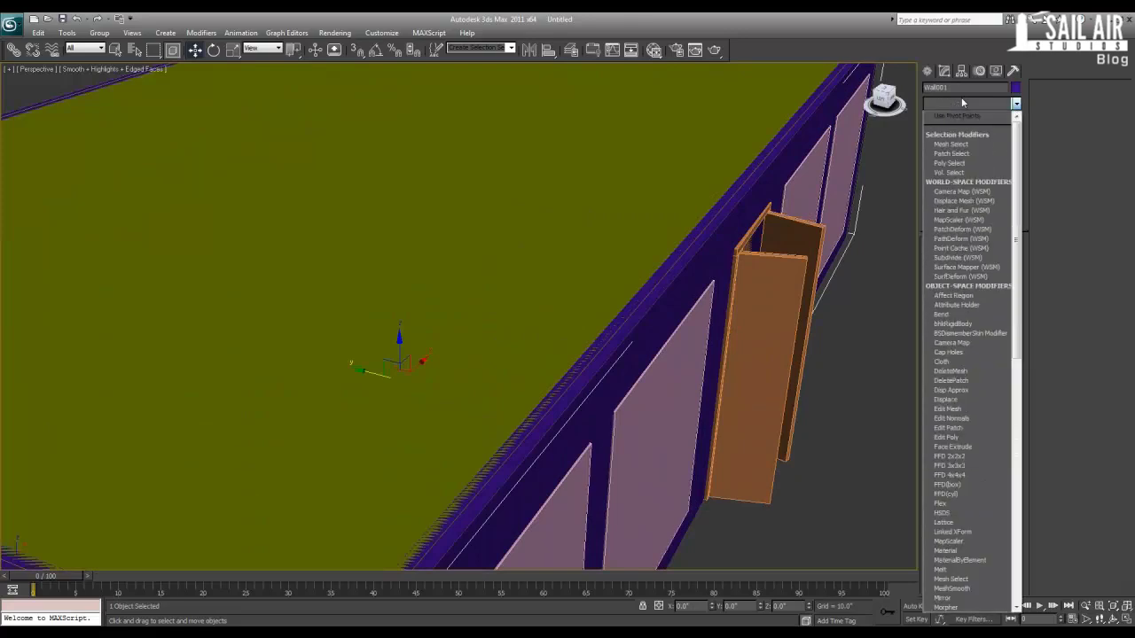
left_click(927, 71)
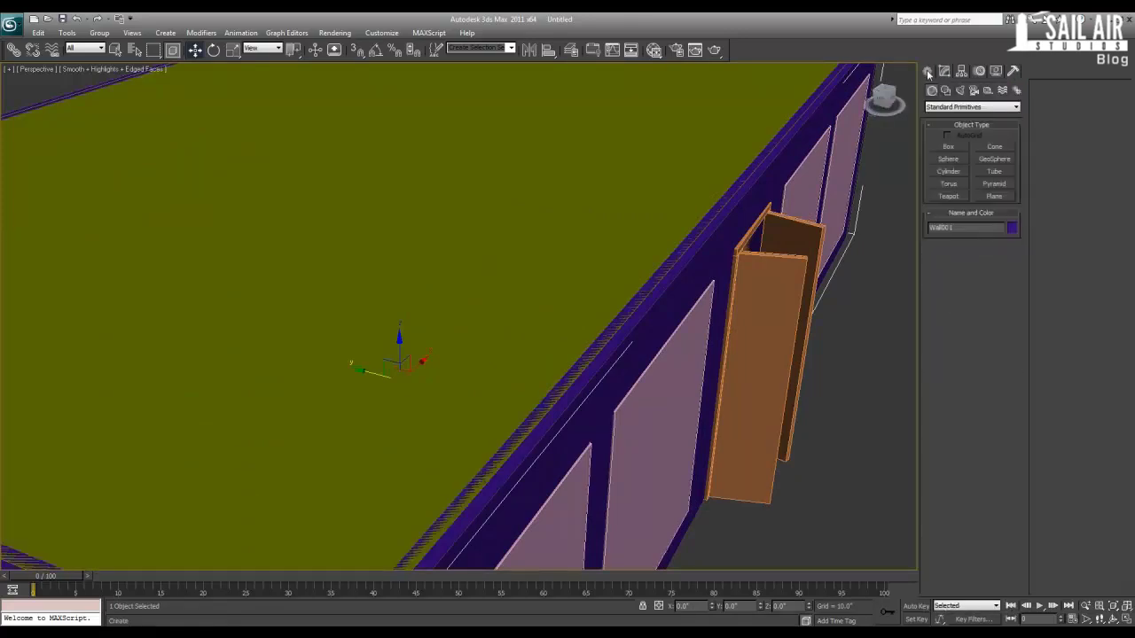
left_click(950, 105)
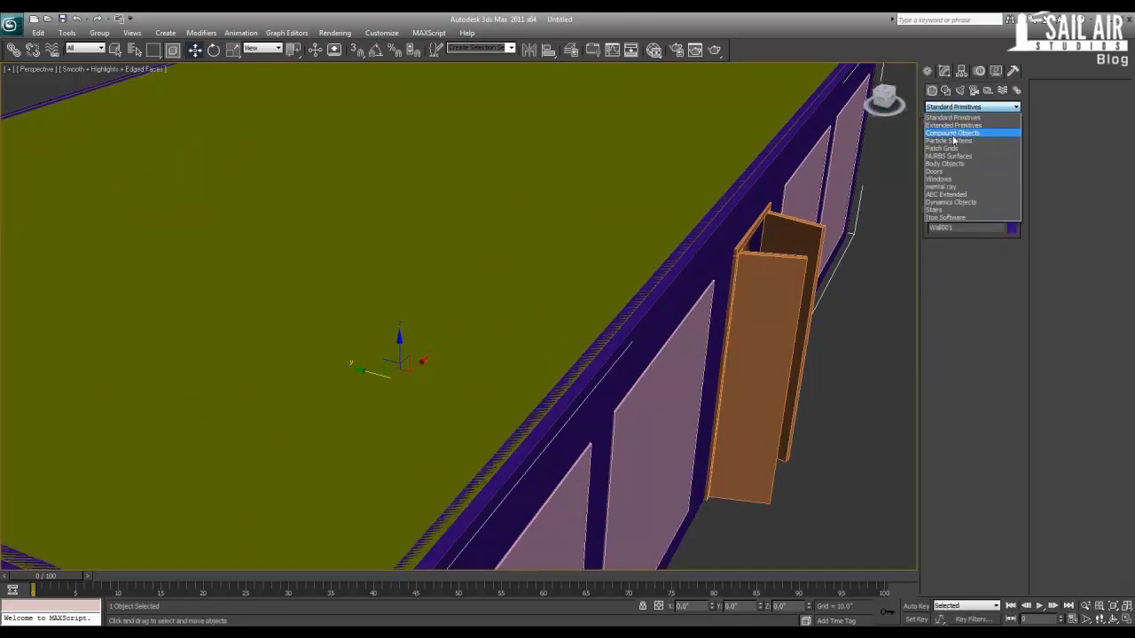
left_click(956, 135)
left_click(949, 208)
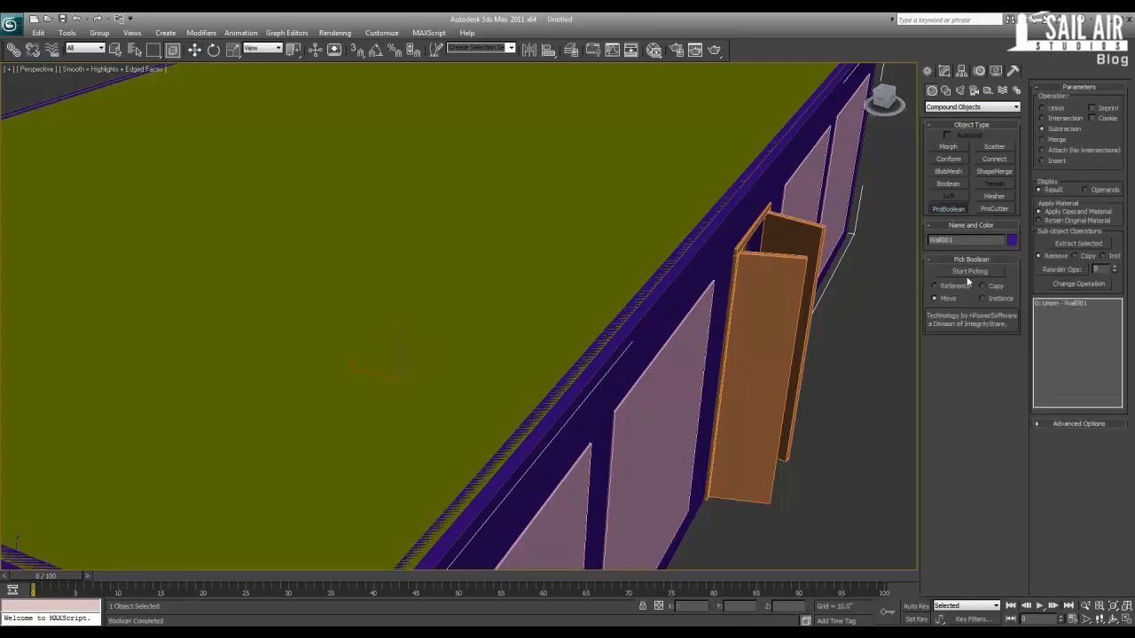
middle_click_drag(806, 325, 781, 248, "alt")
scroll(782, 247, "down", 3)
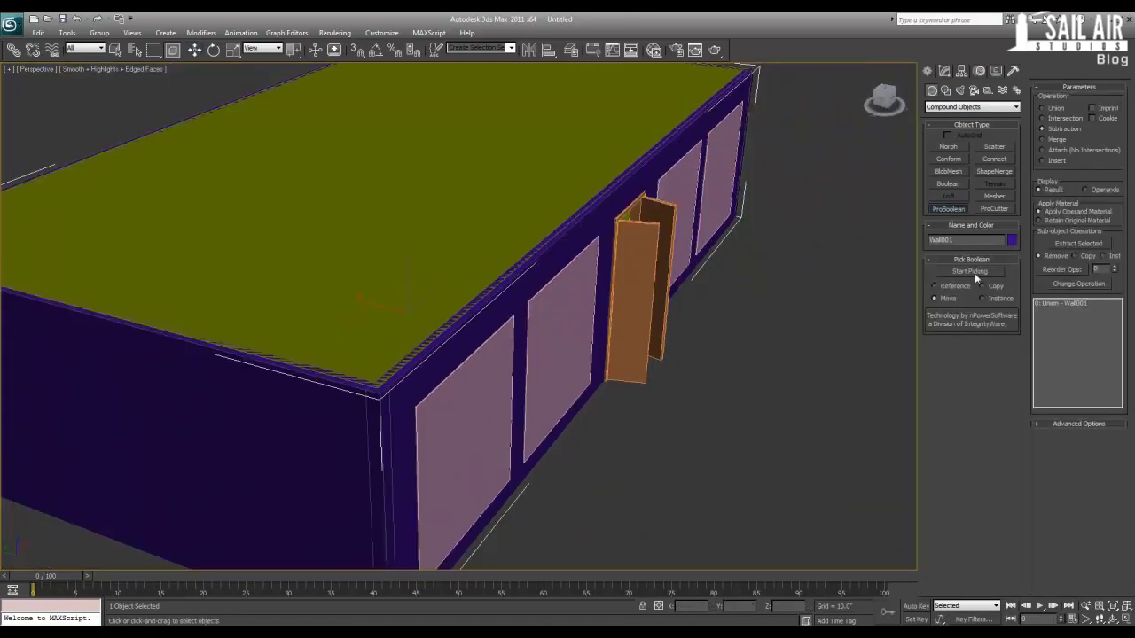
left_click(971, 273)
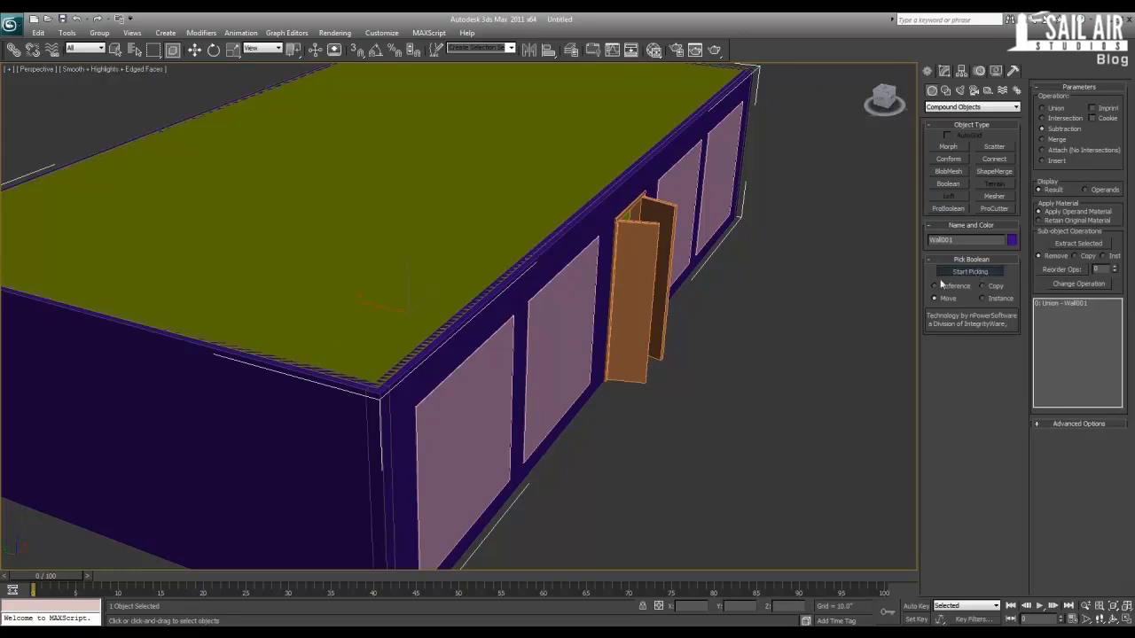
left_click(720, 153)
left_click(685, 208)
left_click(563, 307)
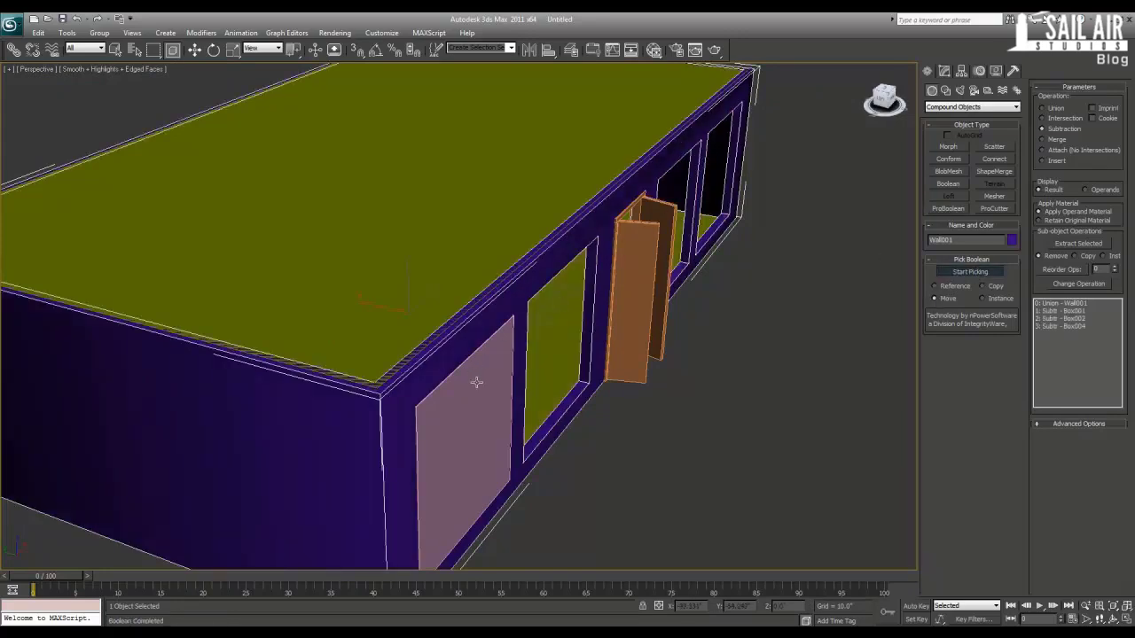
left_click(470, 377)
- End the boolean picking and convert the cut walls to an Editable Poly
right_click(456, 325)
right_click(457, 327)
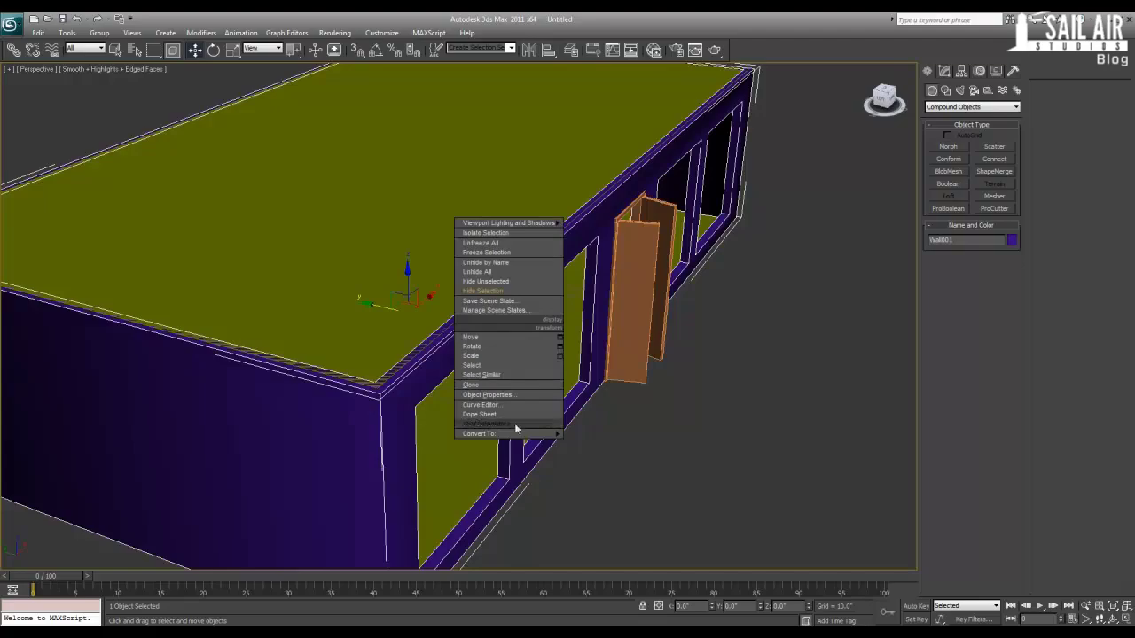
mouse_move(520, 432)
left_click(617, 443)
middle_click_drag(564, 391, 527, 372, "alt")
scroll(520, 345, "down", 5)
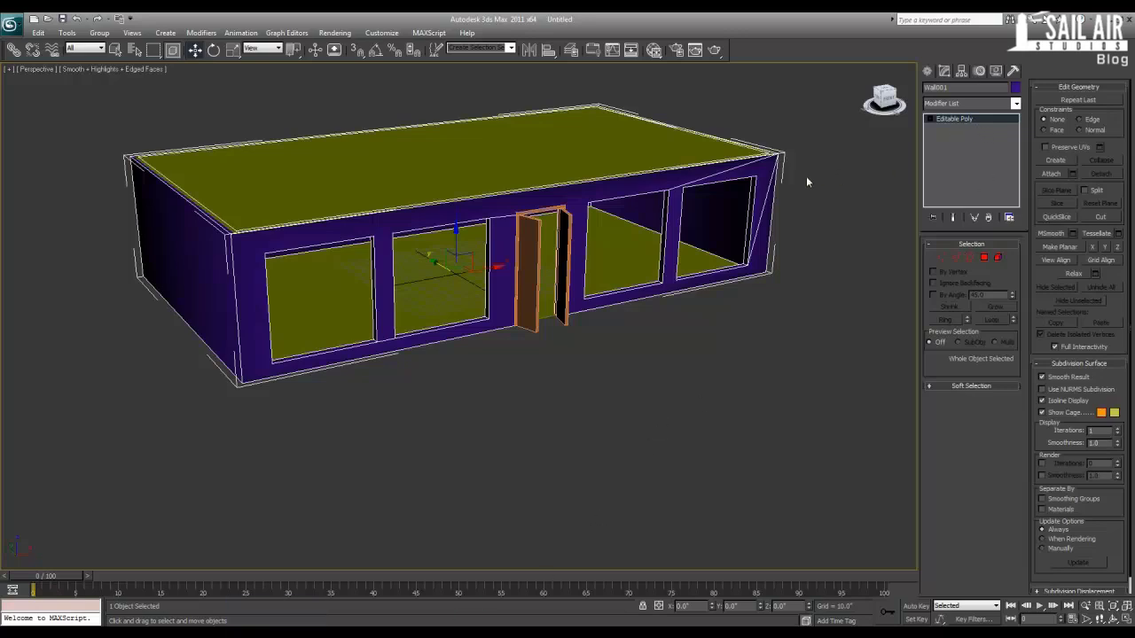
- Create a box slab along the front of the house, about 137 inches long, 435 inches wide and 8.5 inches deep downward
left_click(926, 72)
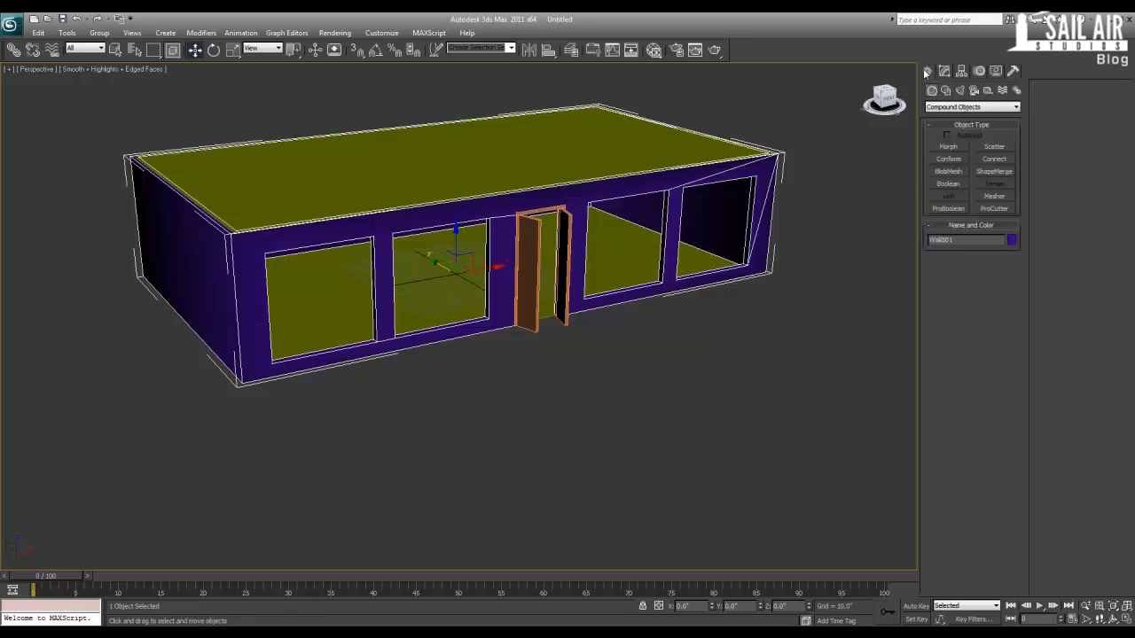
left_click(947, 107)
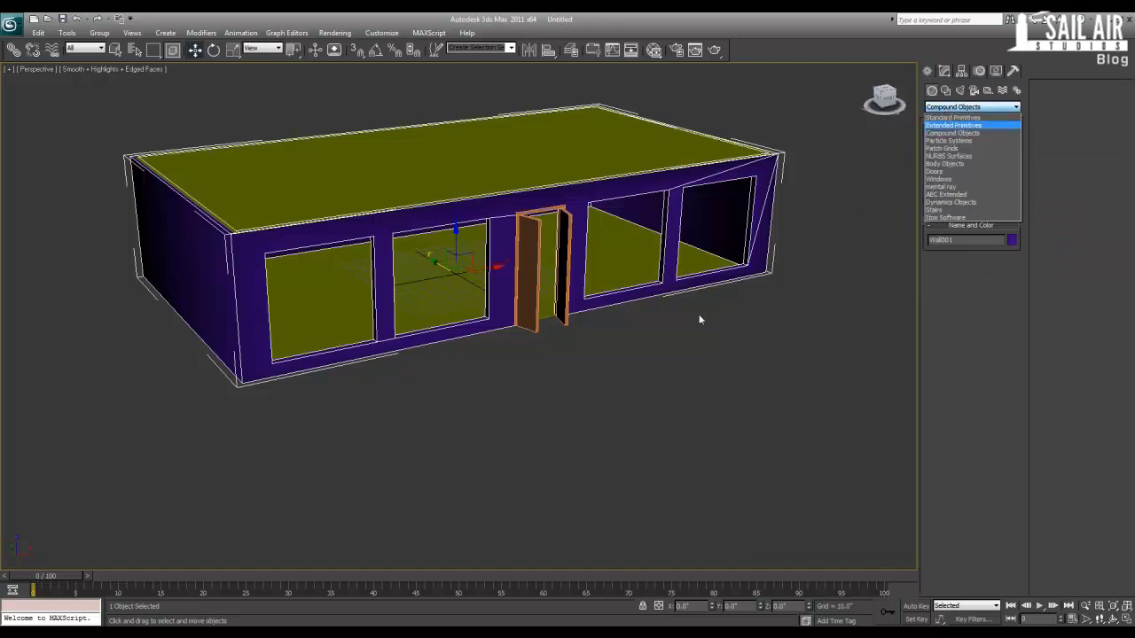
left_click(969, 118)
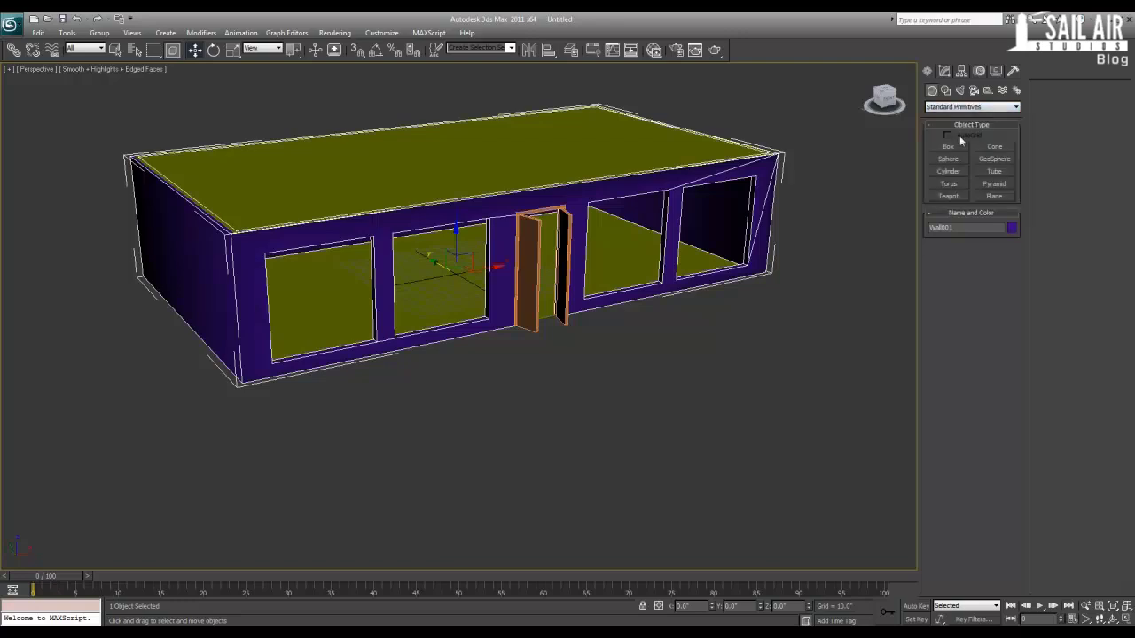
left_click(949, 146)
left_click_drag(769, 276, 328, 480)
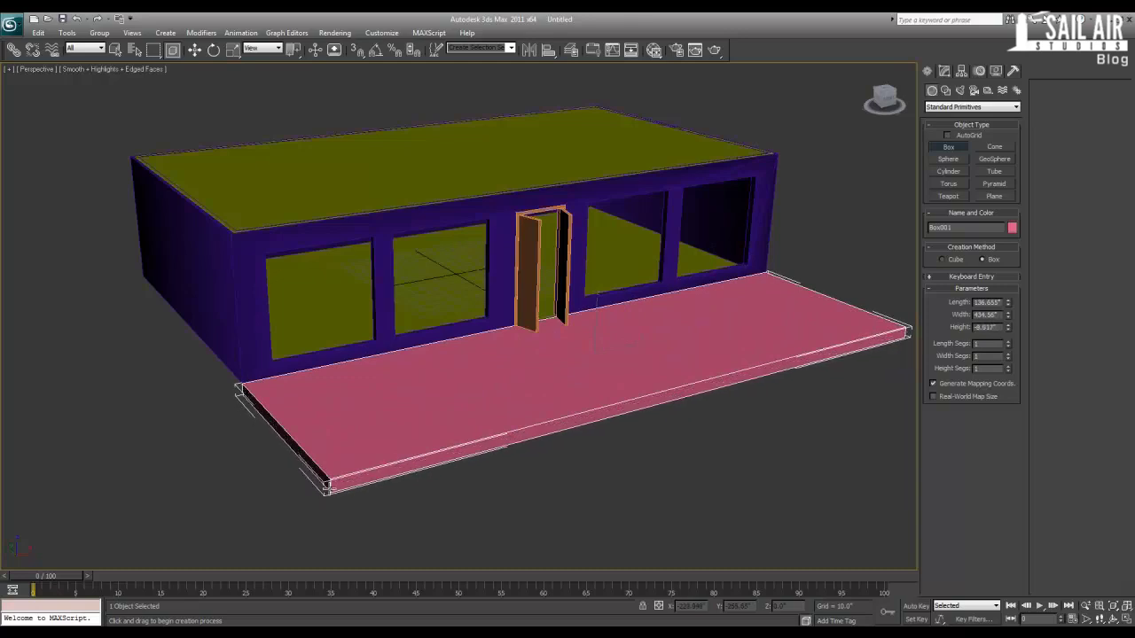
left_click(328, 489)
right_click(328, 489)
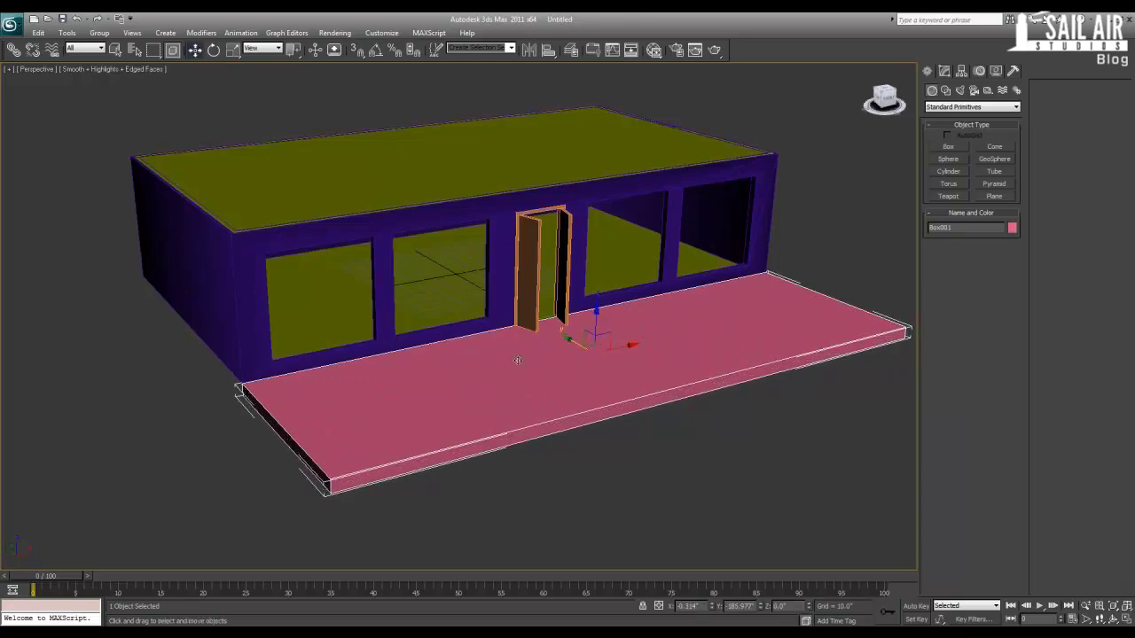
- Set the front slab's width to 430 inches and its length to 96 inches
key("z")
middle_click_drag(544, 385, 630, 339, "alt")
scroll(514, 363, "up", 3)
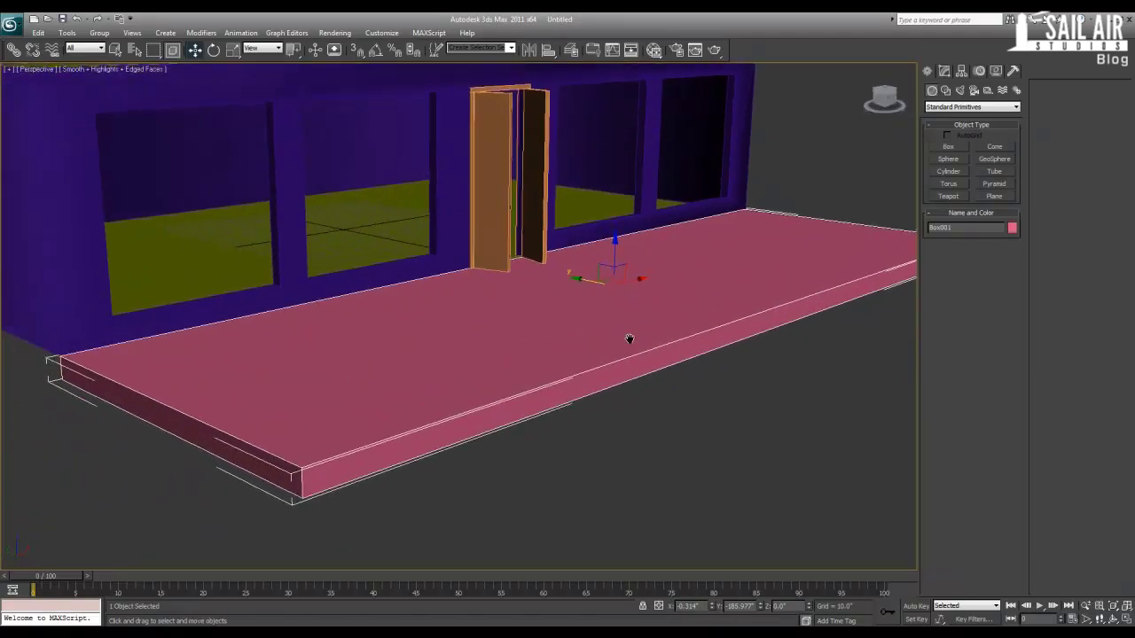
left_click(944, 72)
left_click_drag(998, 270, 962, 274)
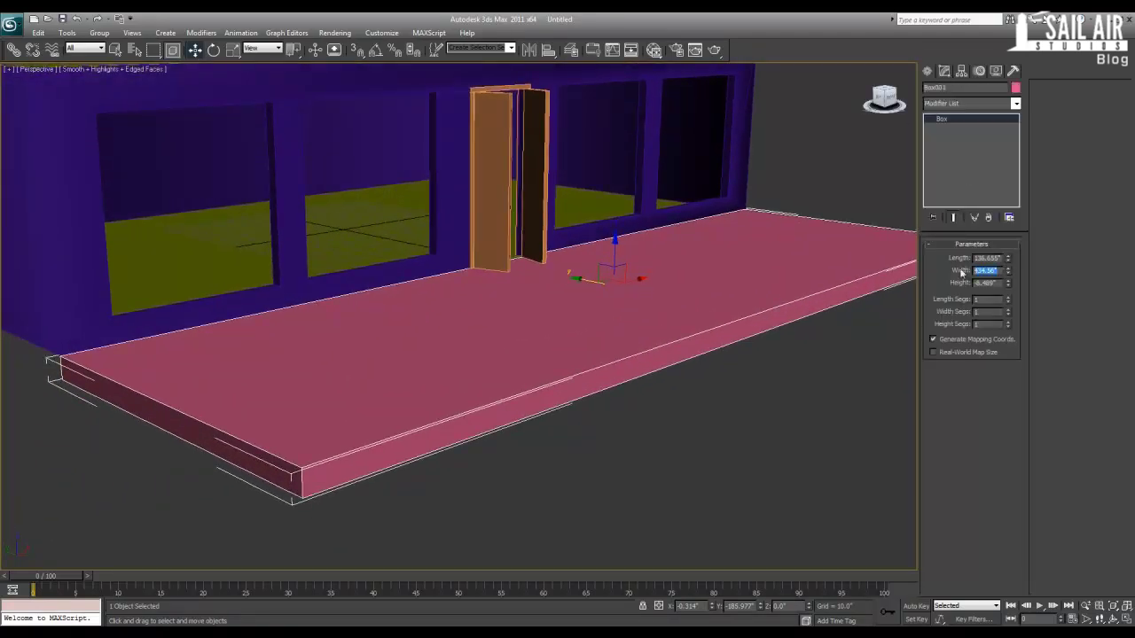
type("430")
key("Return")
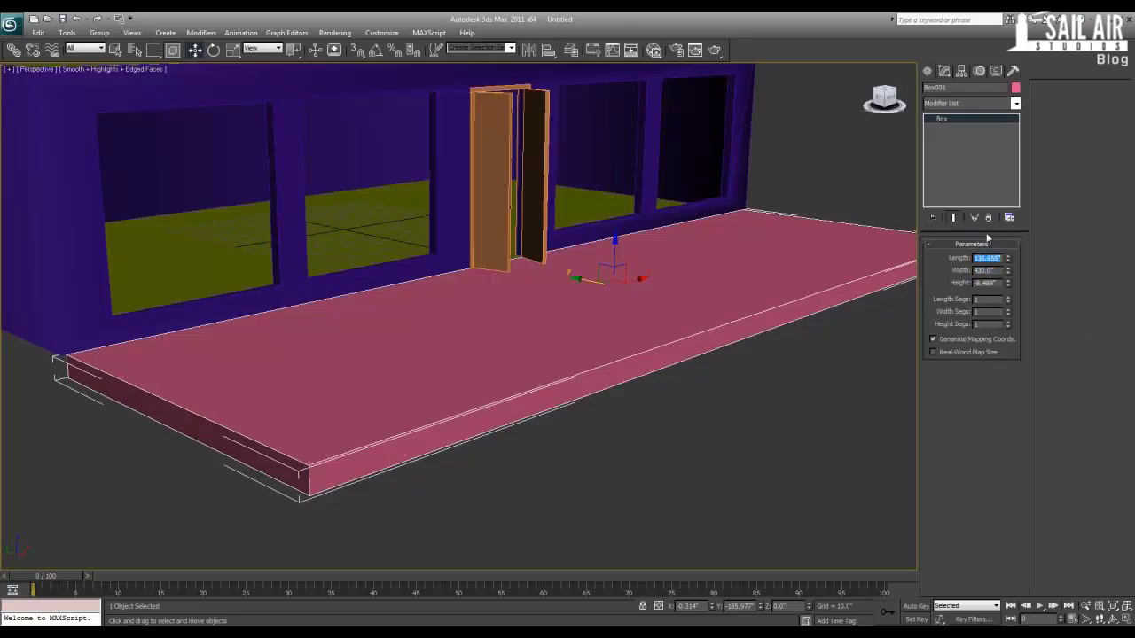
type("86")
key("Return")
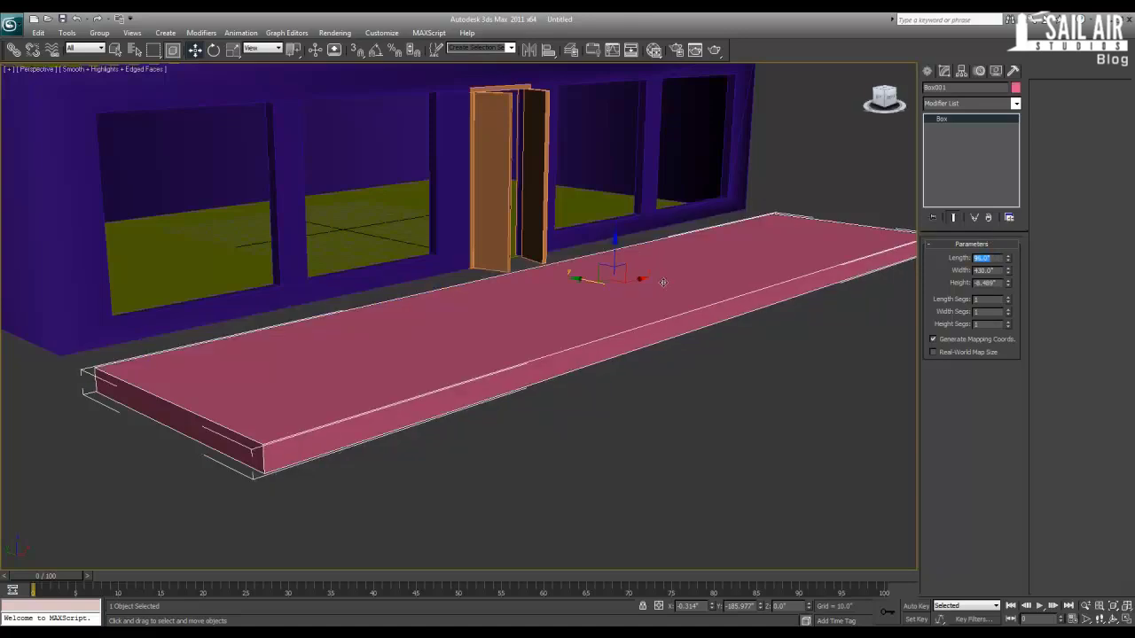
- Set the front slab's length to 144 inches and its height to 4 inches
middle_click_drag(479, 284, 514, 282, "alt")
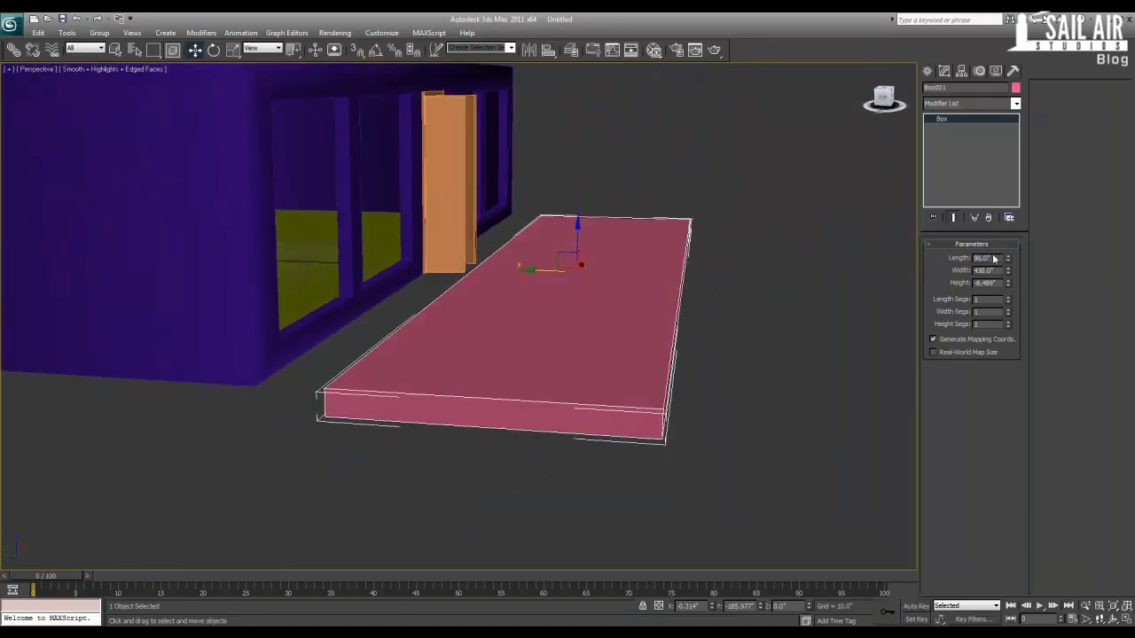
type("144")
key("Return")
middle_click_drag(421, 299, 396, 309, "alt")
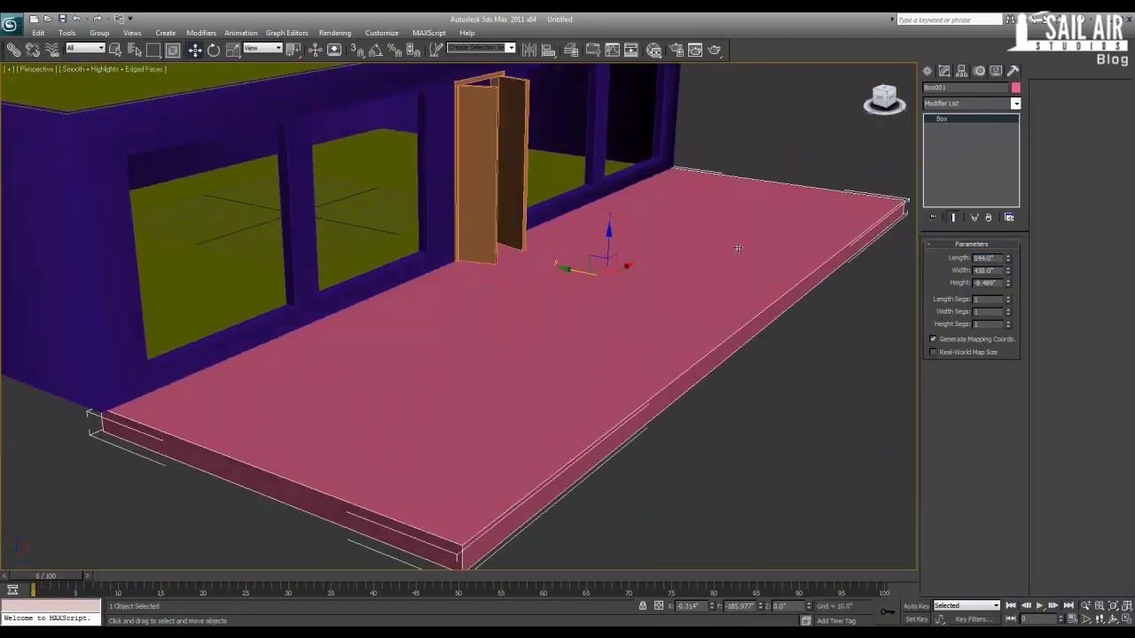
right_click(1007, 284)
type("4")
key("Return")
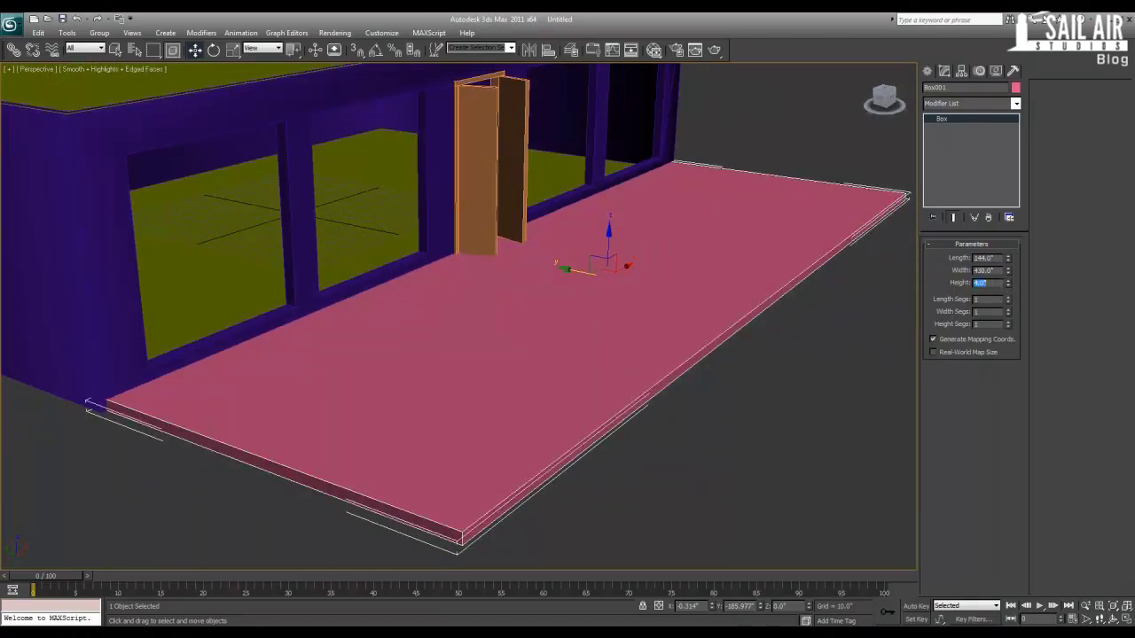
- Lower the front slab below the floor to Z about -9.4 inches and centre it at X 0
left_click_drag(608, 250, 609, 257)
middle_click_drag(609, 257, 529, 248, "alt")
middle_click_drag(587, 293, 550, 287, "alt")
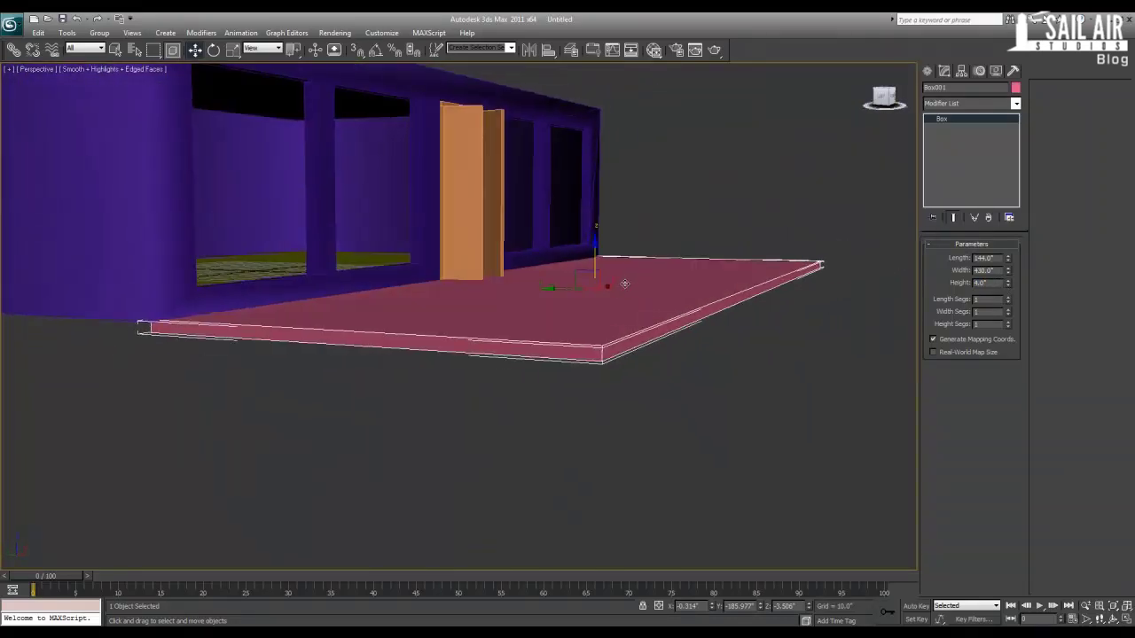
scroll(665, 273, "up", 3)
left_click_drag(658, 244, 658, 266)
middle_click_drag(652, 283, 639, 308, "alt")
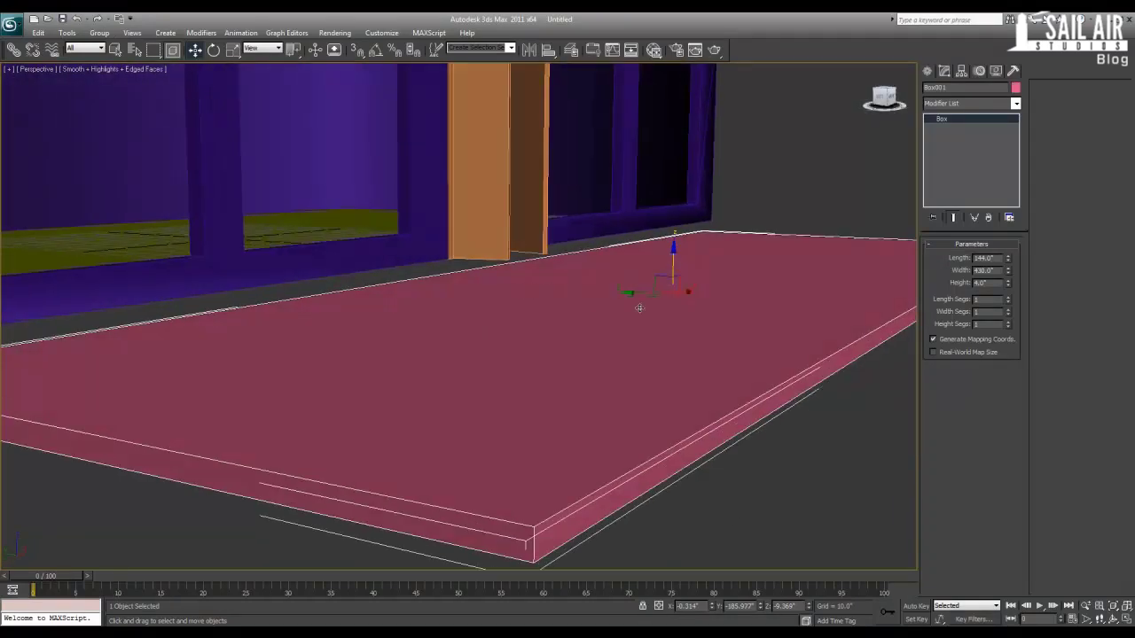
right_click(714, 608)
scroll(635, 408, "down", 6)
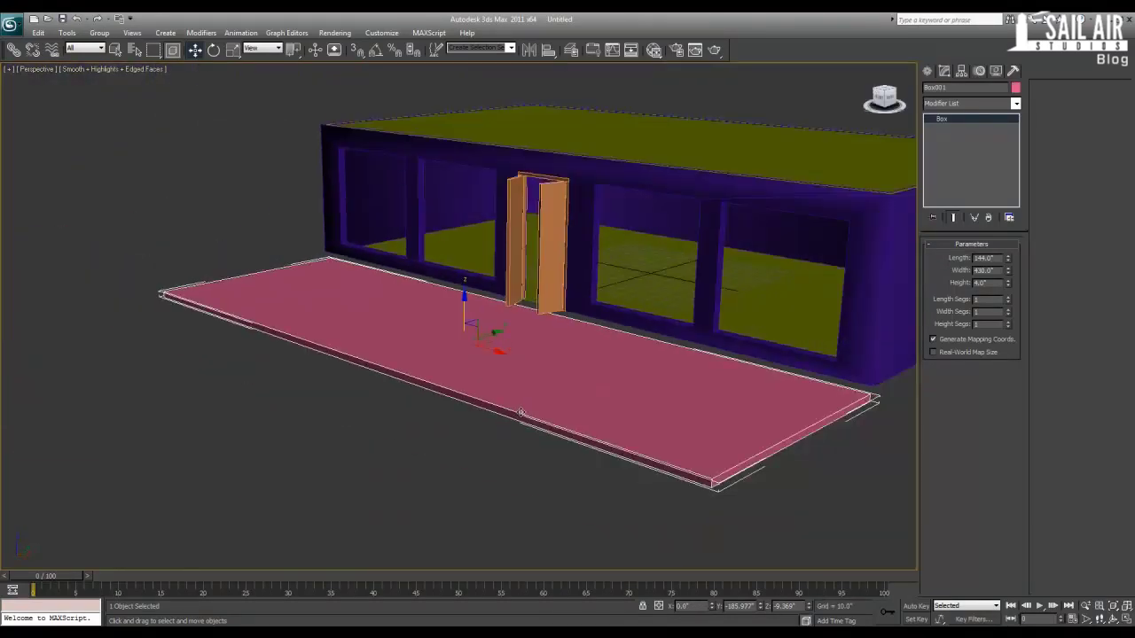
- Examine how the front slab lines up with the front wall and double door, in perspective and in the Top view
middle_click_drag(522, 412, 477, 410, "alt")
middle_click_drag(593, 415, 562, 386, "alt")
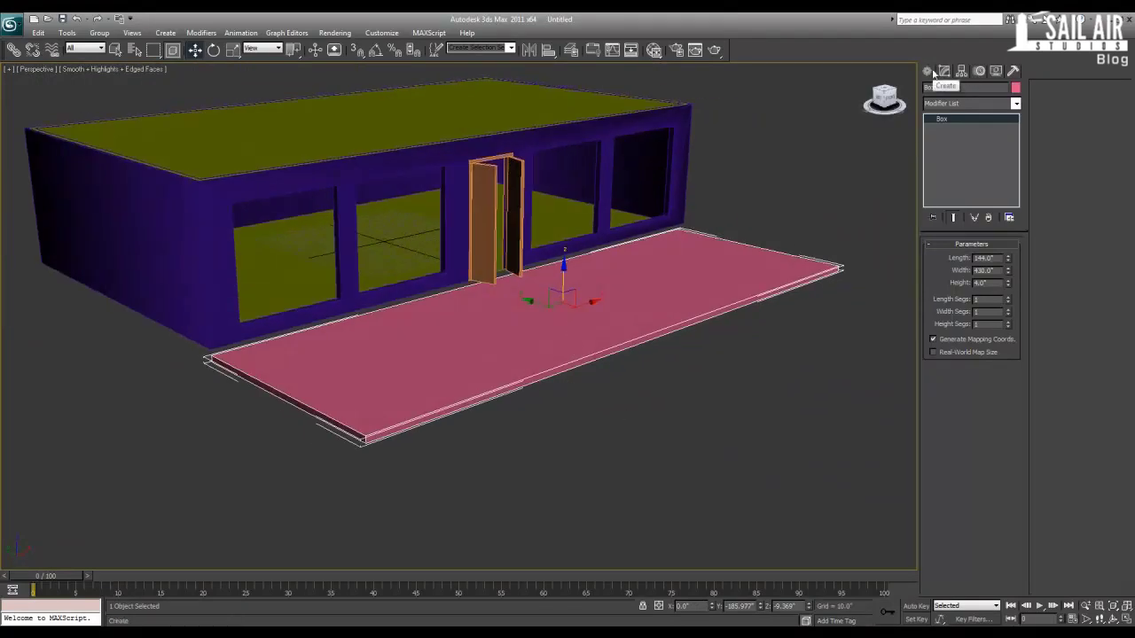
middle_click_drag(498, 448, 540, 448, "alt")
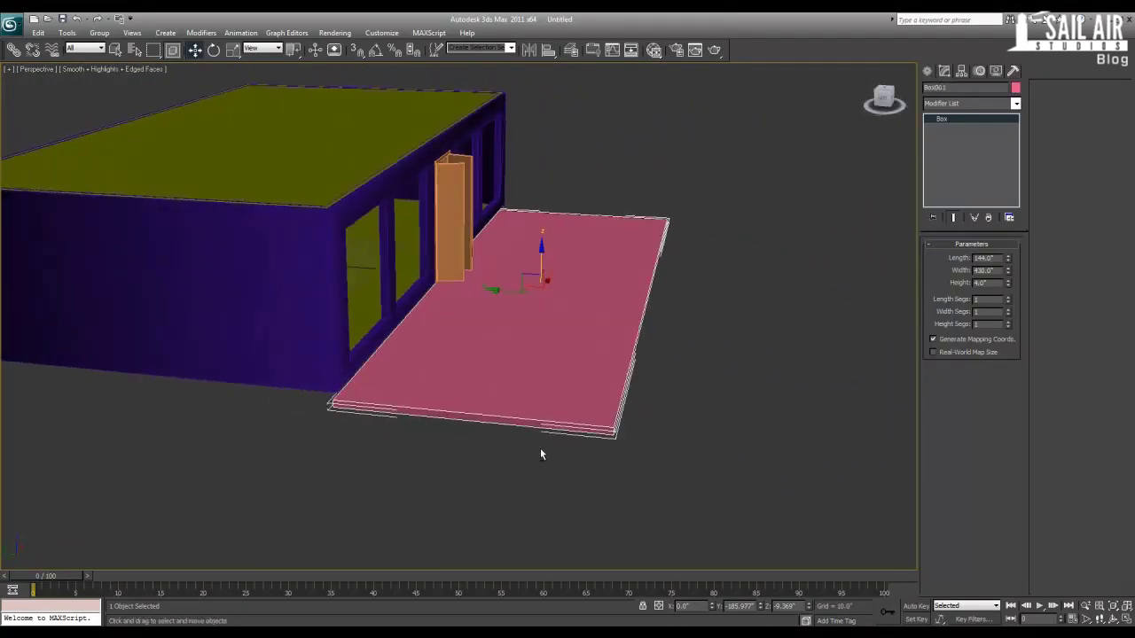
key("alt+w")
scroll(317, 143, "up", 3)
middle_click_drag(317, 225, 279, 178)
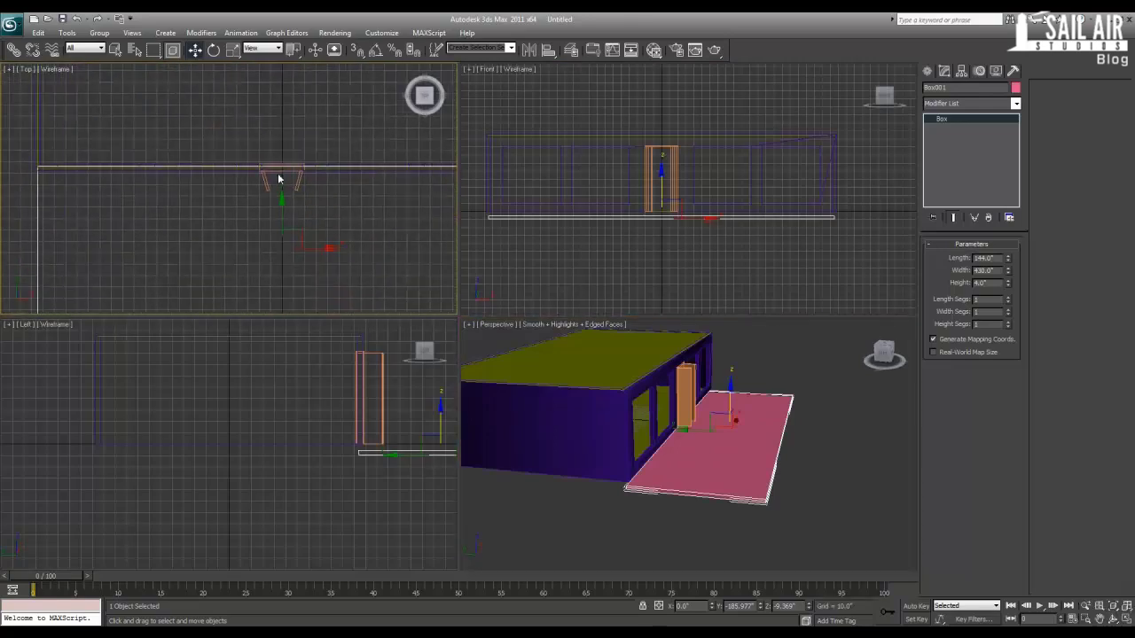
key("alt+w")
middle_click_drag(555, 317, 523, 314)
scroll(526, 317, "up", 2)
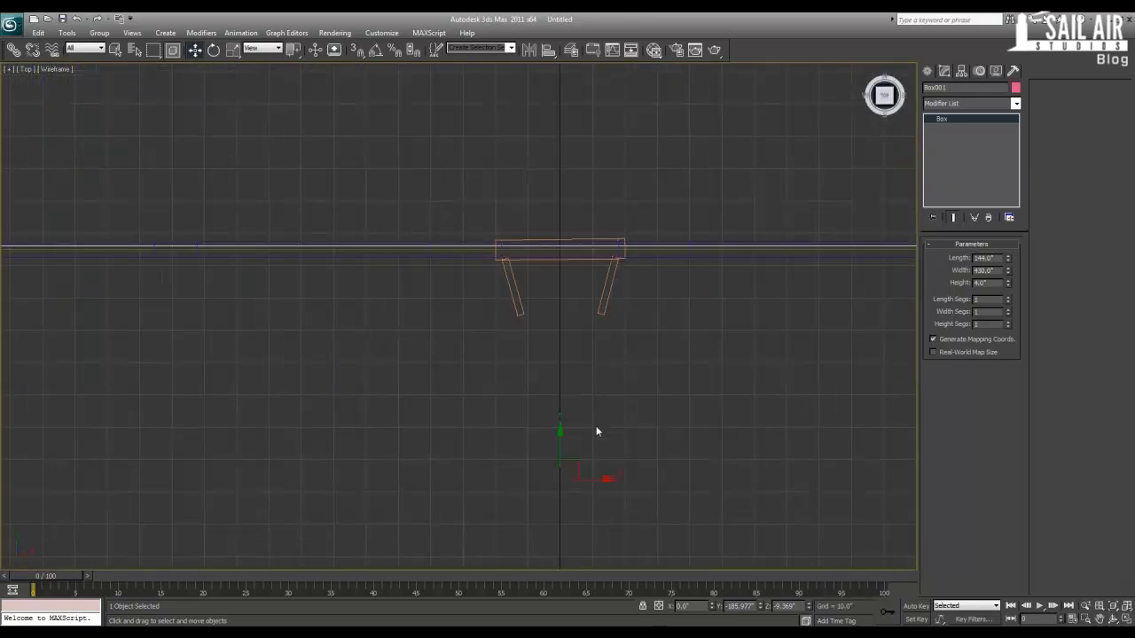
key("alt+w")
key("alt+w")
middle_click_drag(762, 405, 727, 400, "alt")
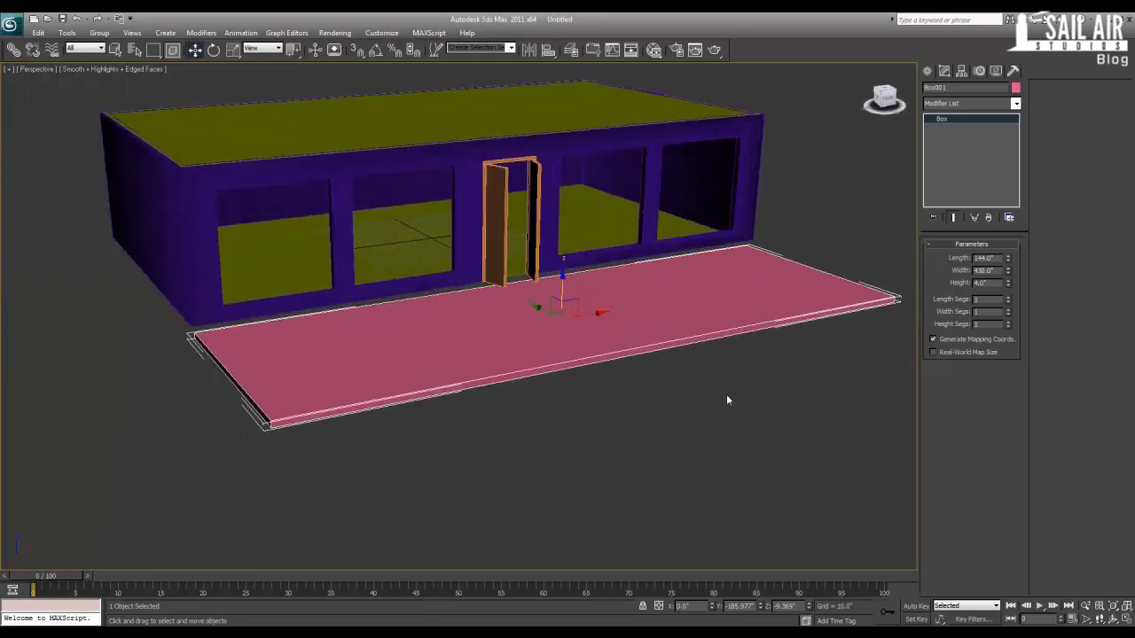
- Switch the geometry creation category to Stairs
left_click(928, 71)
left_click(938, 107)
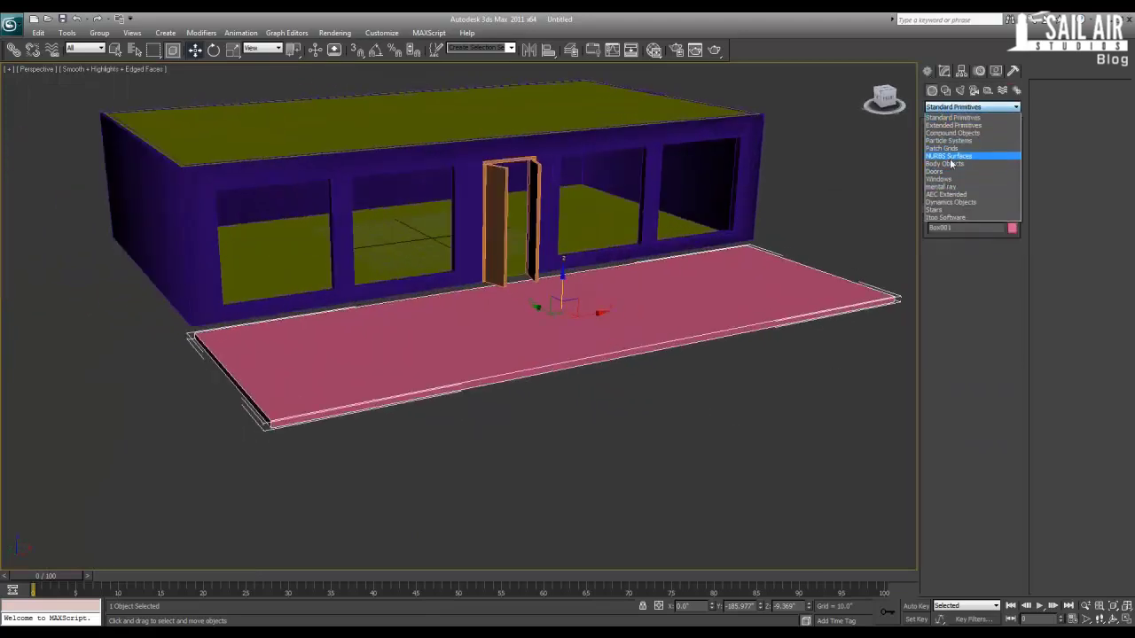
left_click(953, 194)
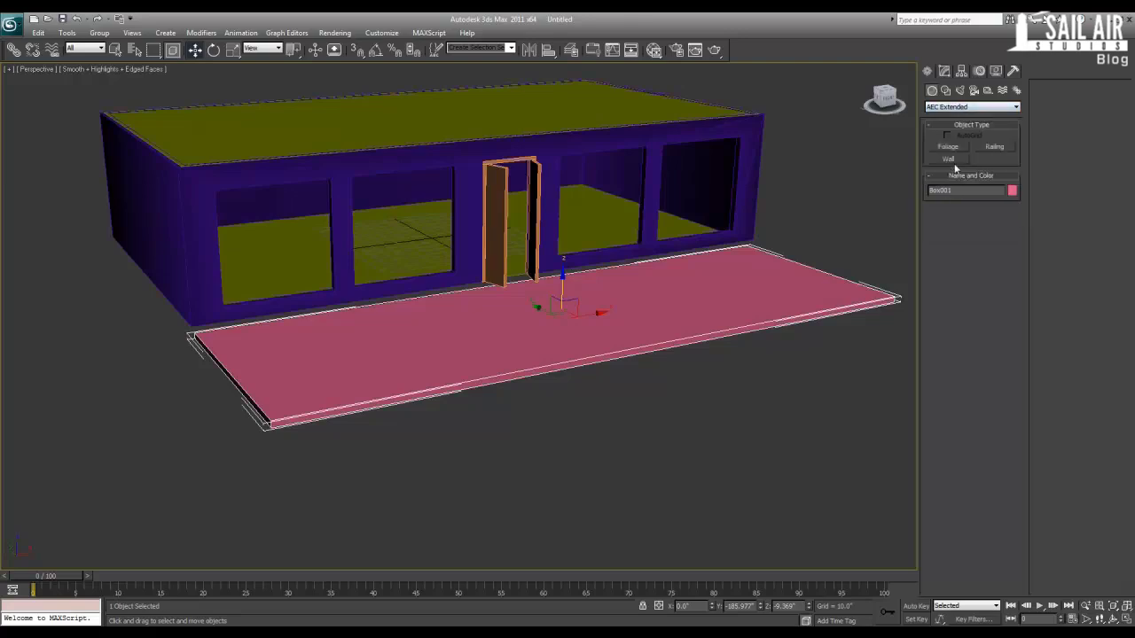
left_click(967, 107)
left_click(954, 218)
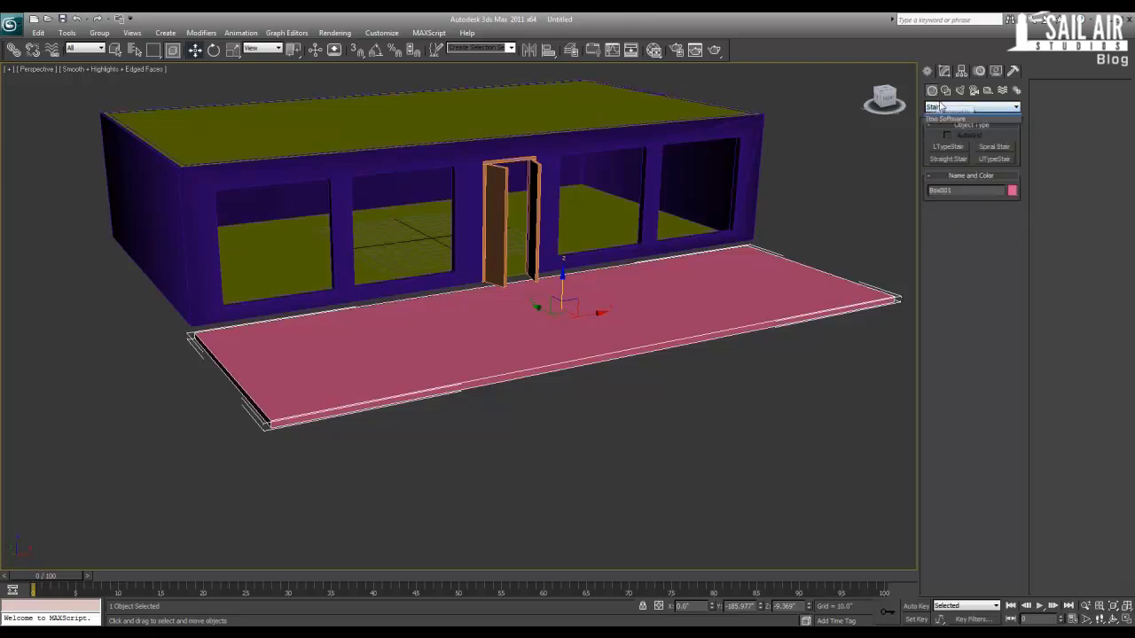
left_click(967, 107)
left_click(956, 218)
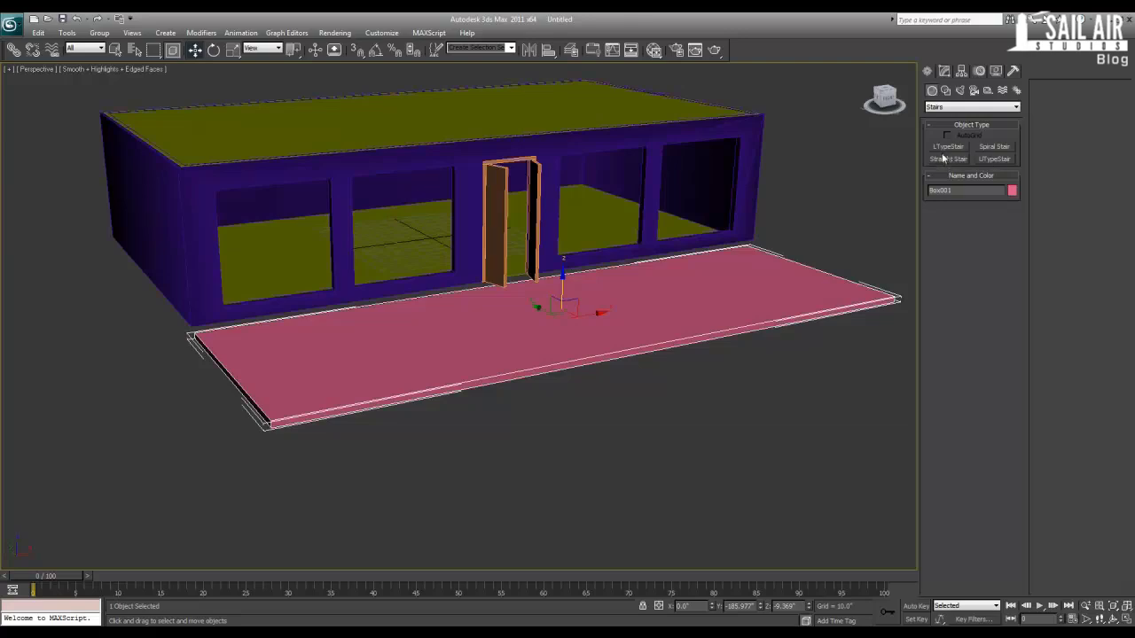
left_click(995, 160)
left_click_drag(672, 315, 707, 300)
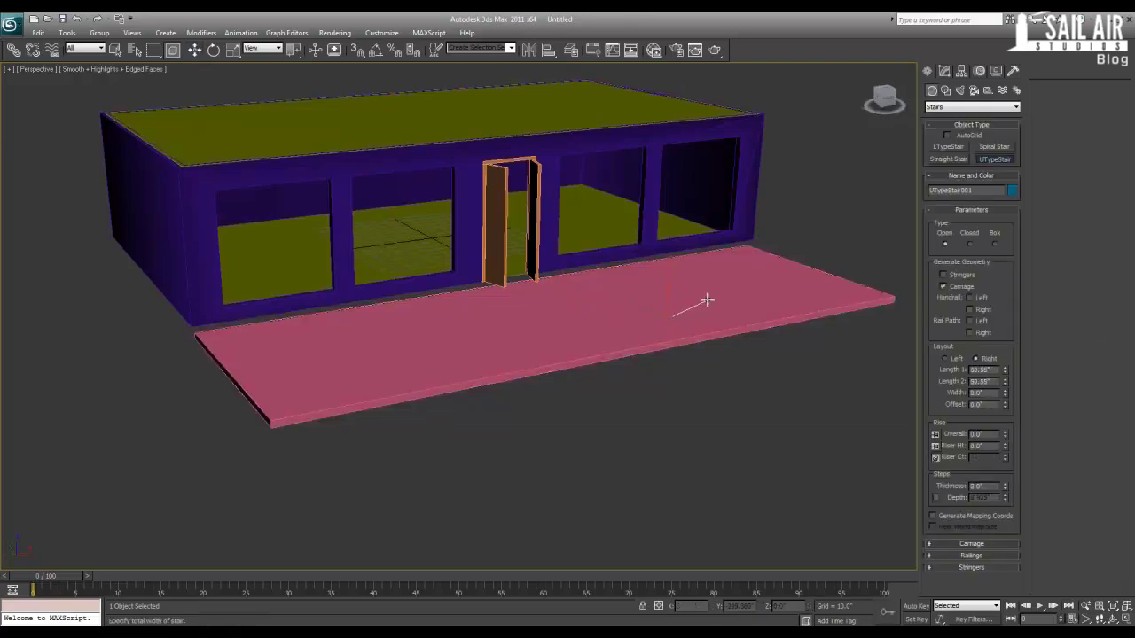
left_click(701, 280)
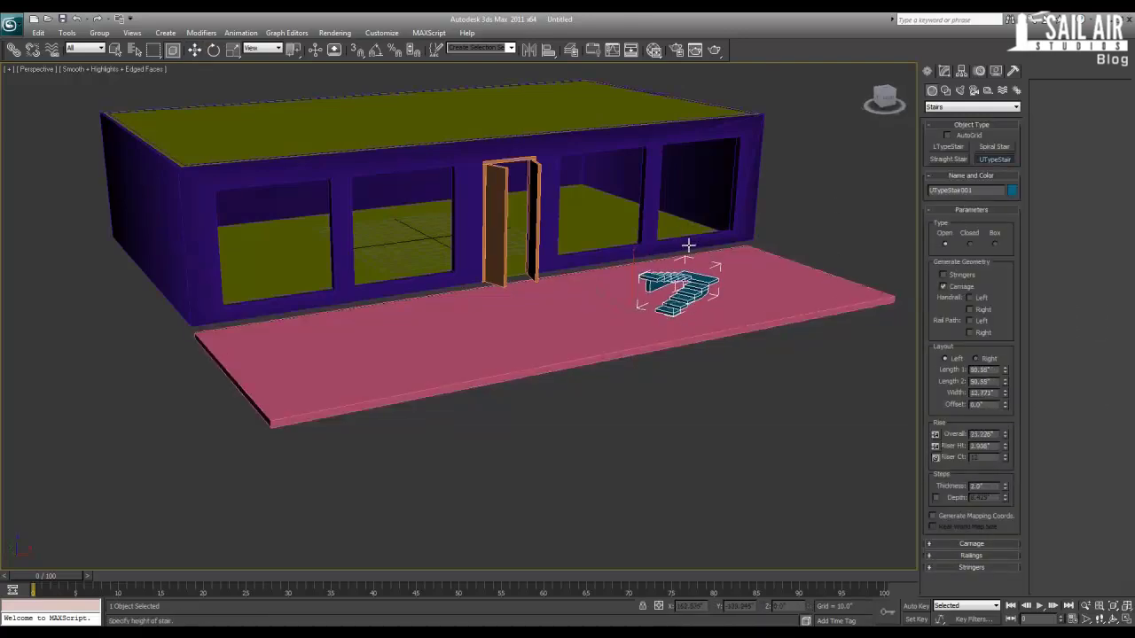
right_click(688, 245)
left_click(948, 146)
left_click_drag(714, 335, 738, 285)
left_click(681, 279)
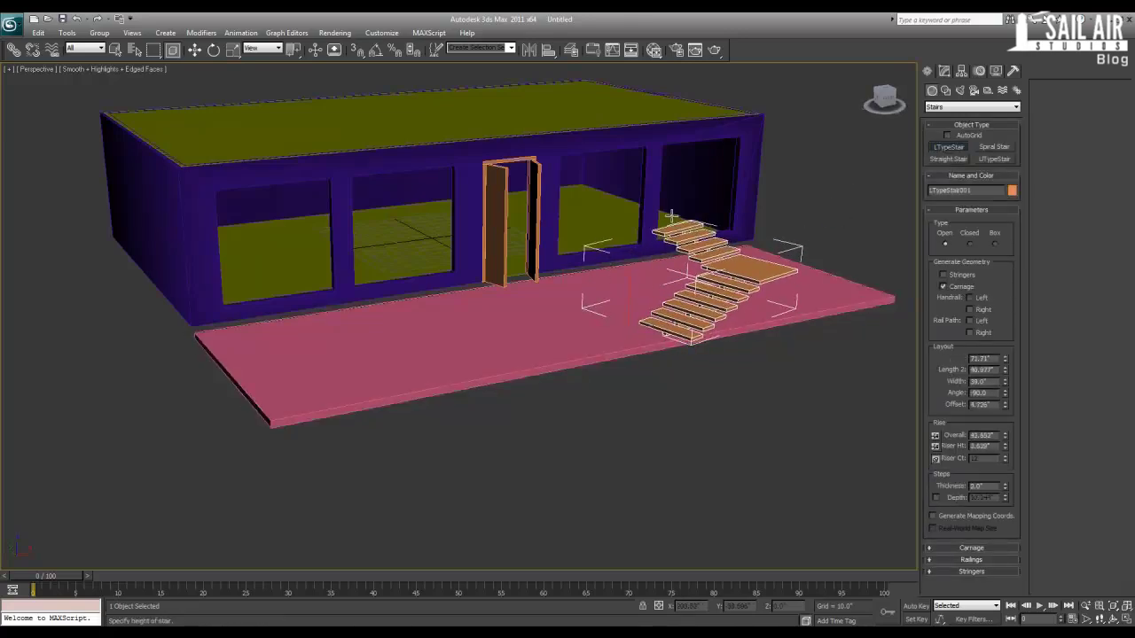
right_click(673, 215)
- Create an open straight stair on the slab near the door, about 33 inches long, 17 inches wide and 12.7 inches high
left_click(948, 159)
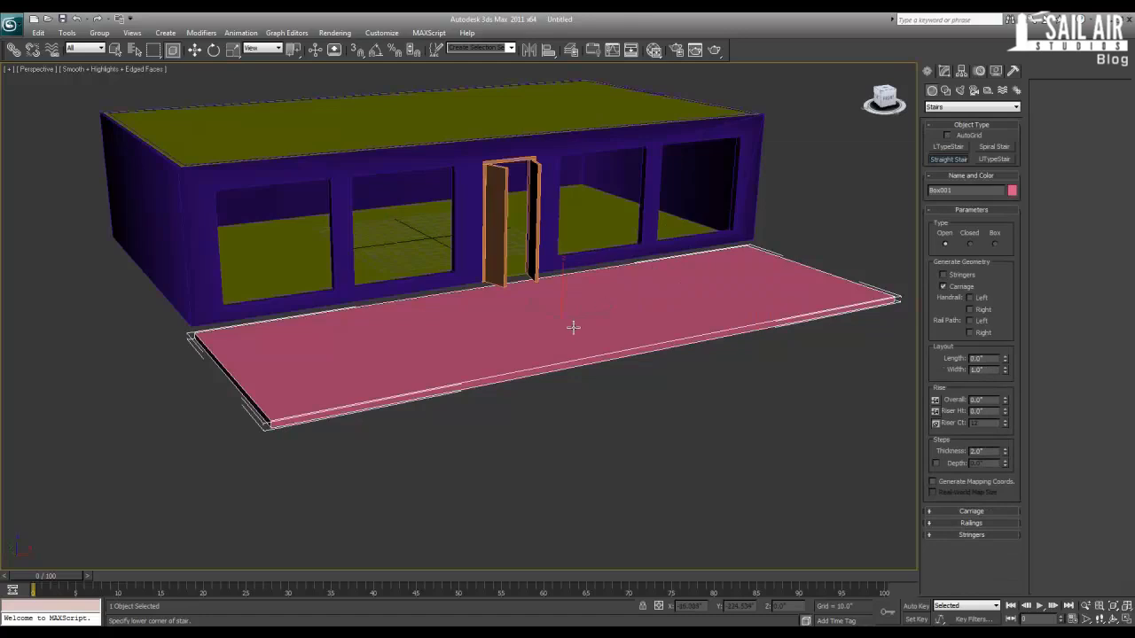
scroll(573, 327, "up", 5)
scroll(524, 360, "up", 2)
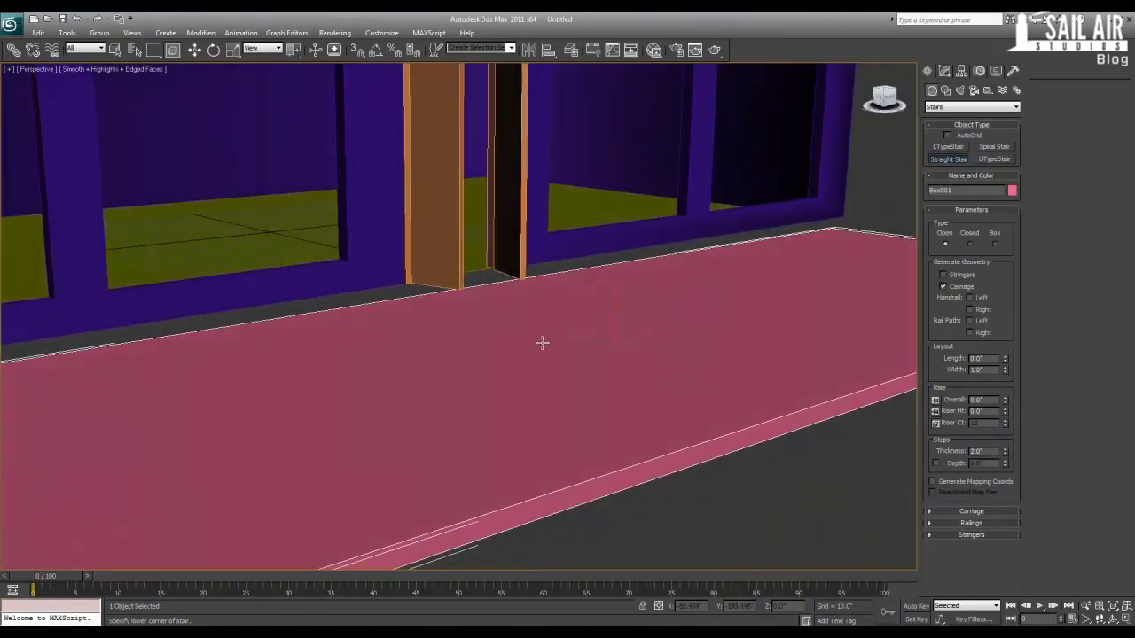
left_click_drag(530, 342, 463, 316)
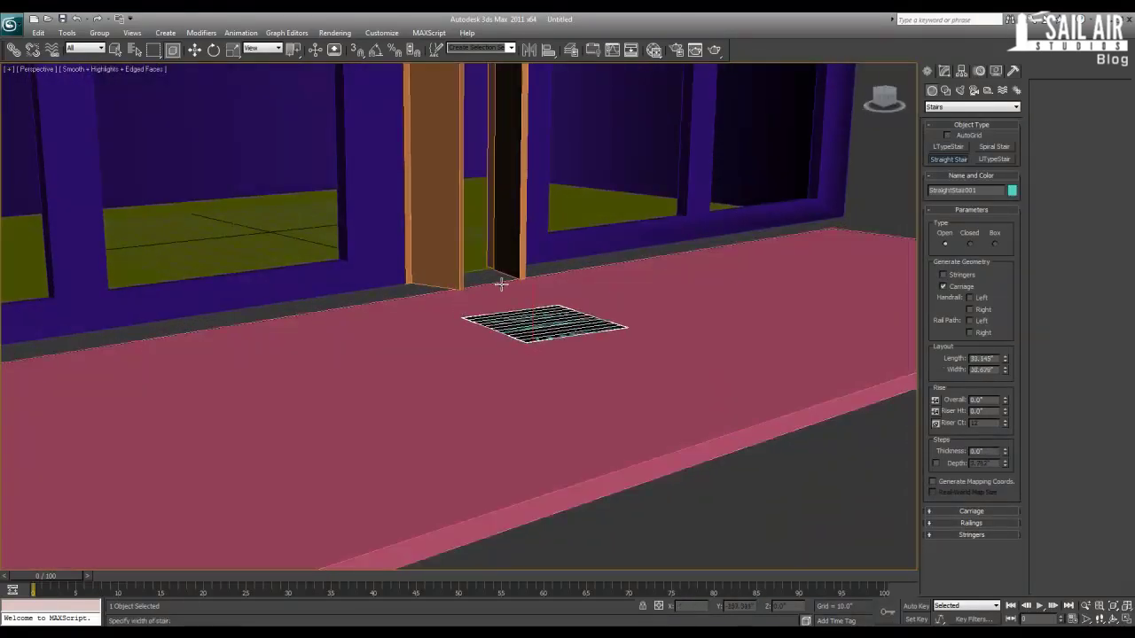
left_click(491, 292)
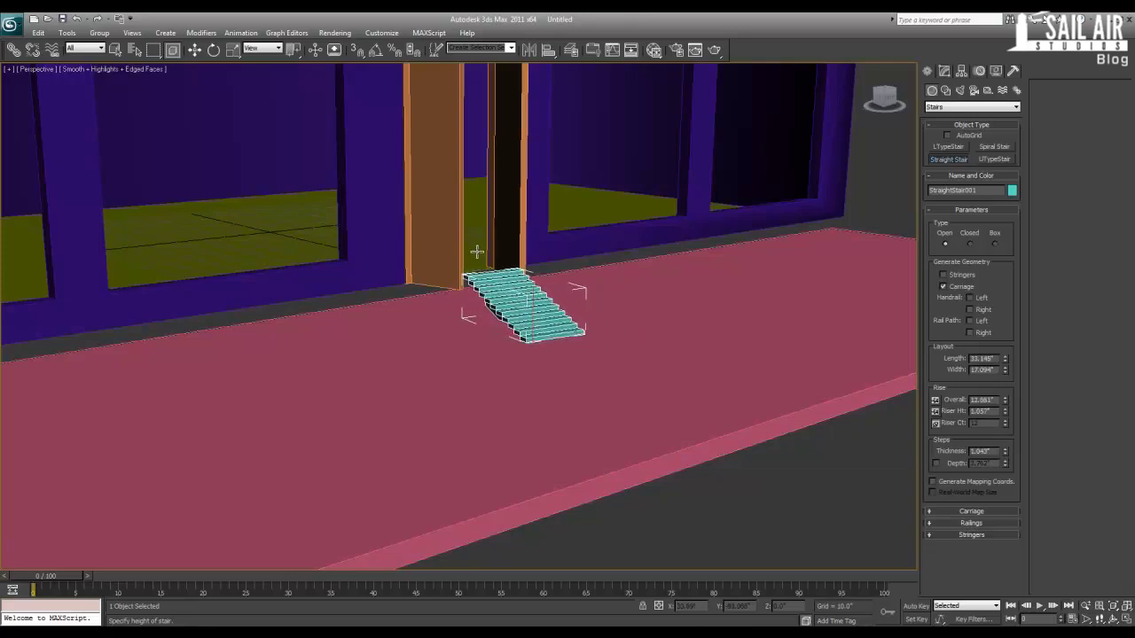
left_click(476, 255)
middle_click_drag(484, 322, 428, 405, "alt")
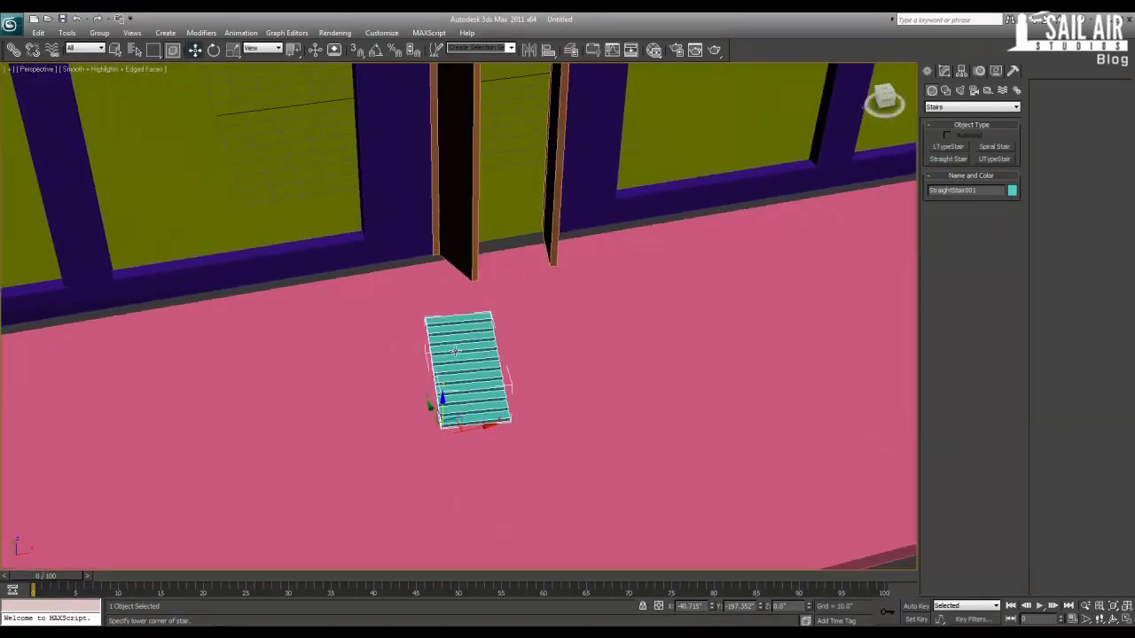
- Set the stair's Z rotation to 0 and move it against the double door in the Top view, to about X -9.1, Y -151.3 inches
key("alt+w")
right_click(343, 262)
middle_click_drag(343, 262, 373, 238)
key("e")
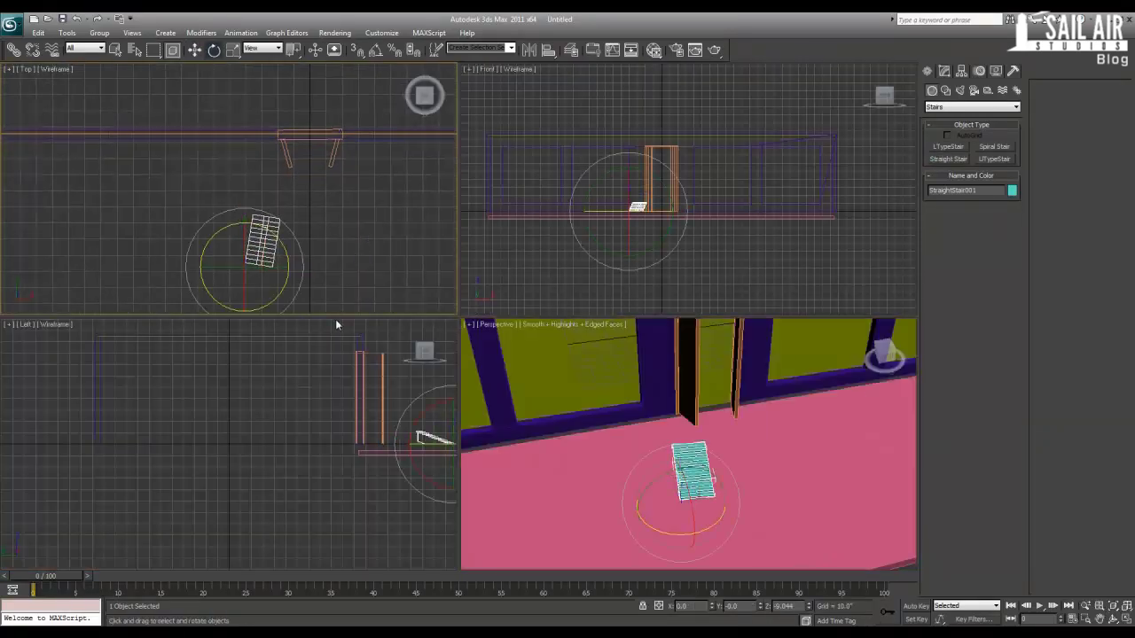
right_click(807, 608)
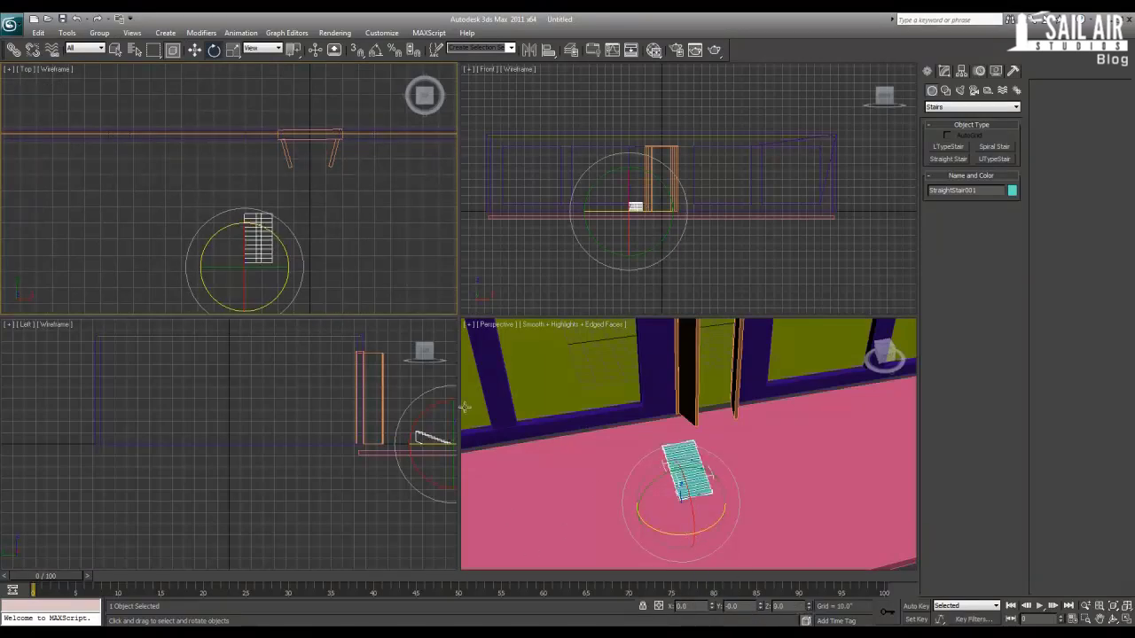
key("w")
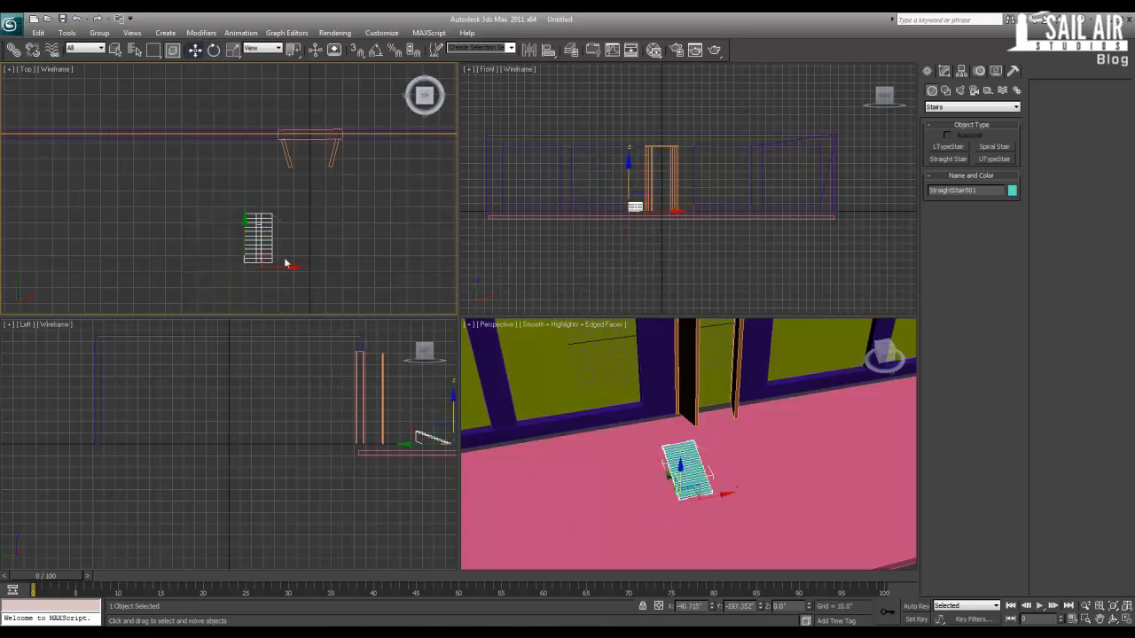
left_click_drag(259, 250, 310, 175)
- Lower the straight stair in the Left view so its foot rests on the slab, at Z about -5.1 inches
scroll(390, 440, "up", 6)
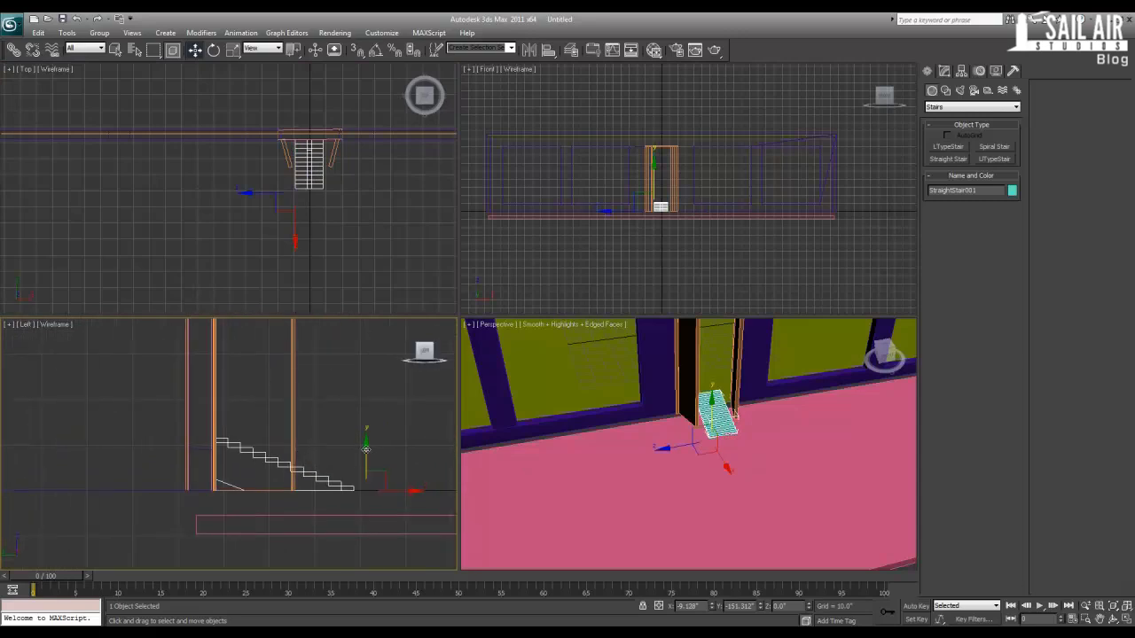
left_click_drag(366, 448, 366, 498)
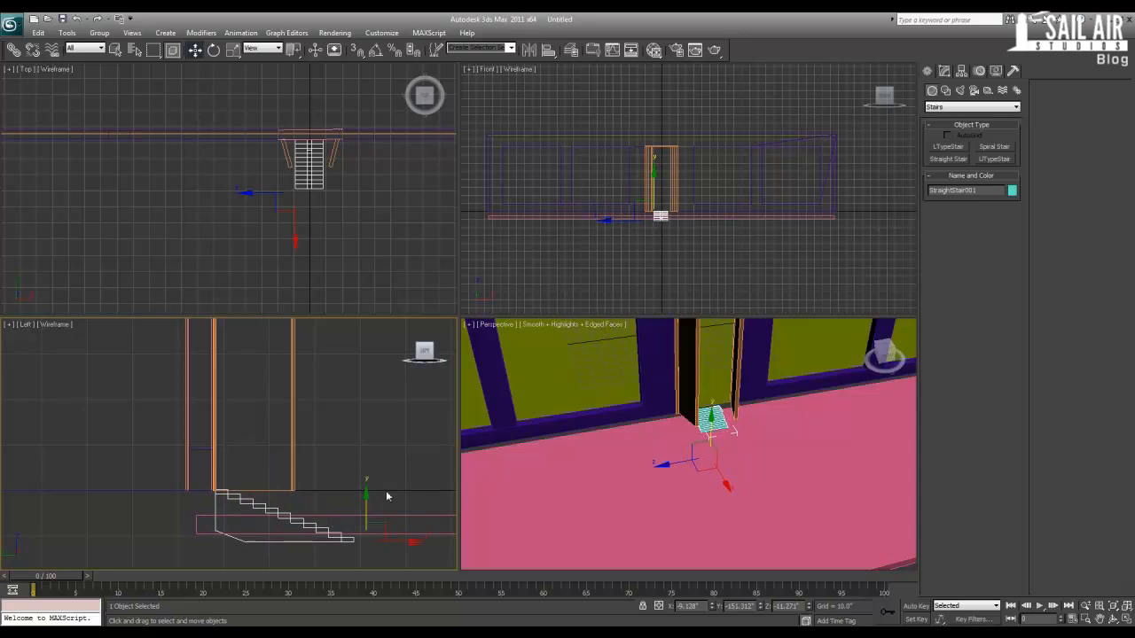
left_click(946, 71)
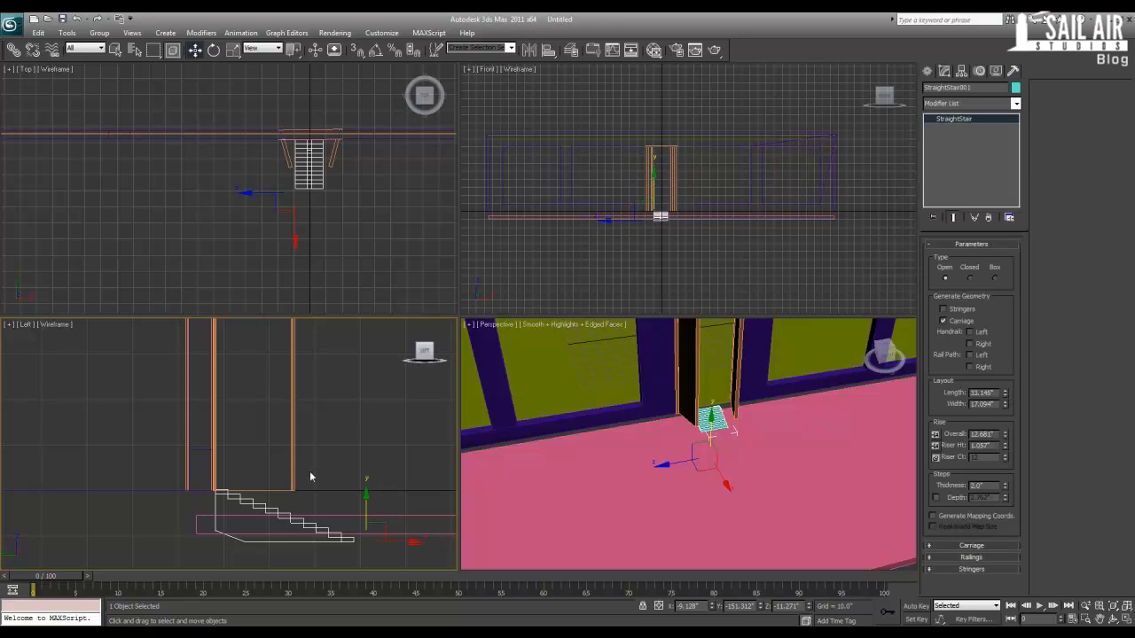
left_click_drag(367, 513, 364, 484)
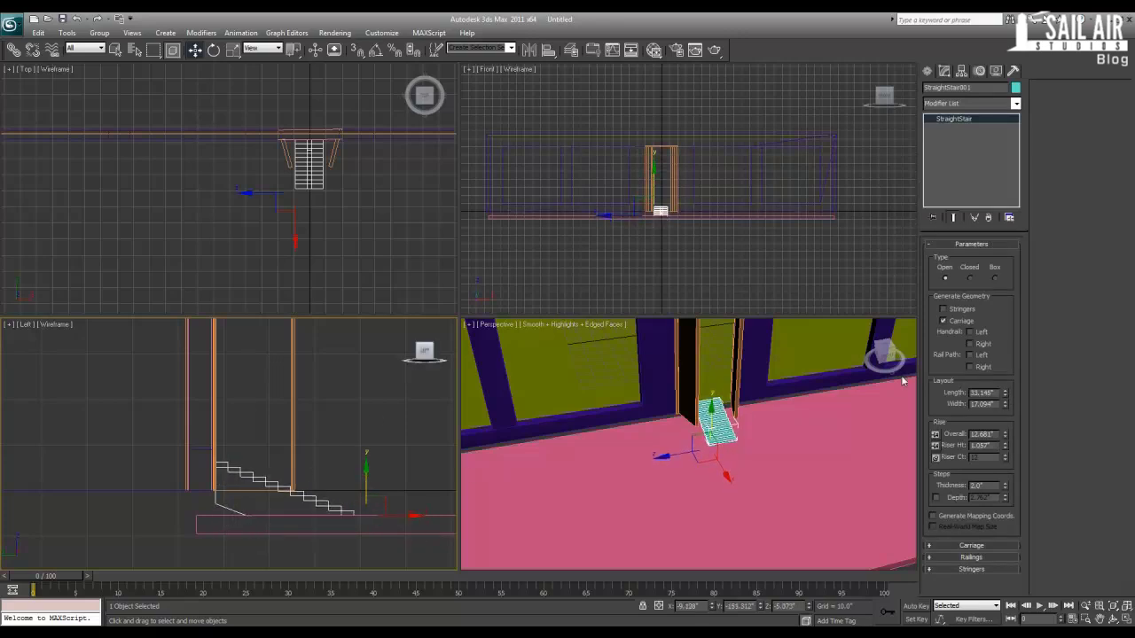